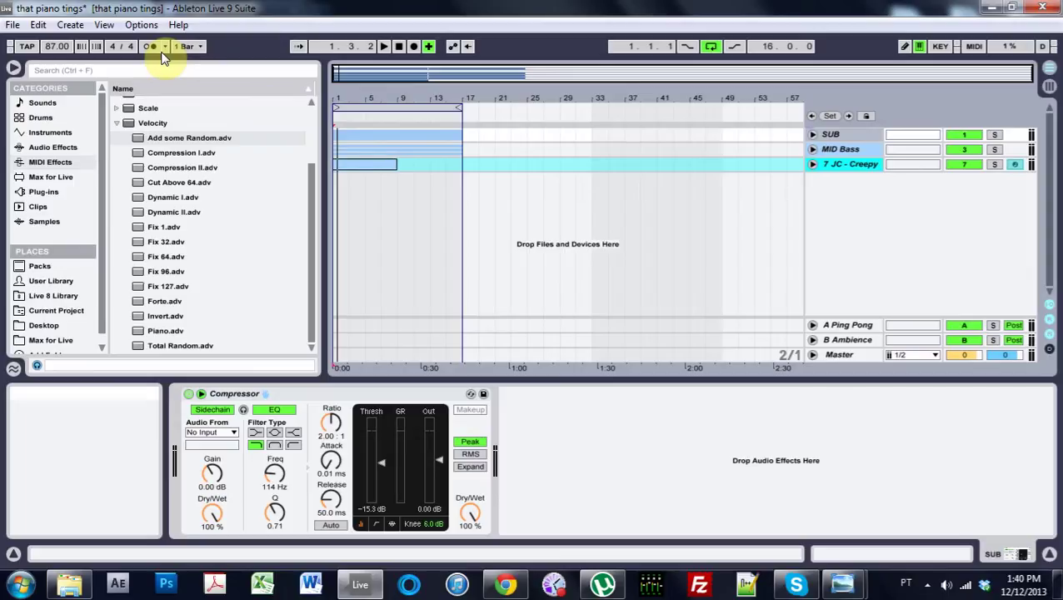
Play the finished loop, then briefly unfold and refold the 7 JC - Creepy, MID Bass and SUB groups.
key(space)
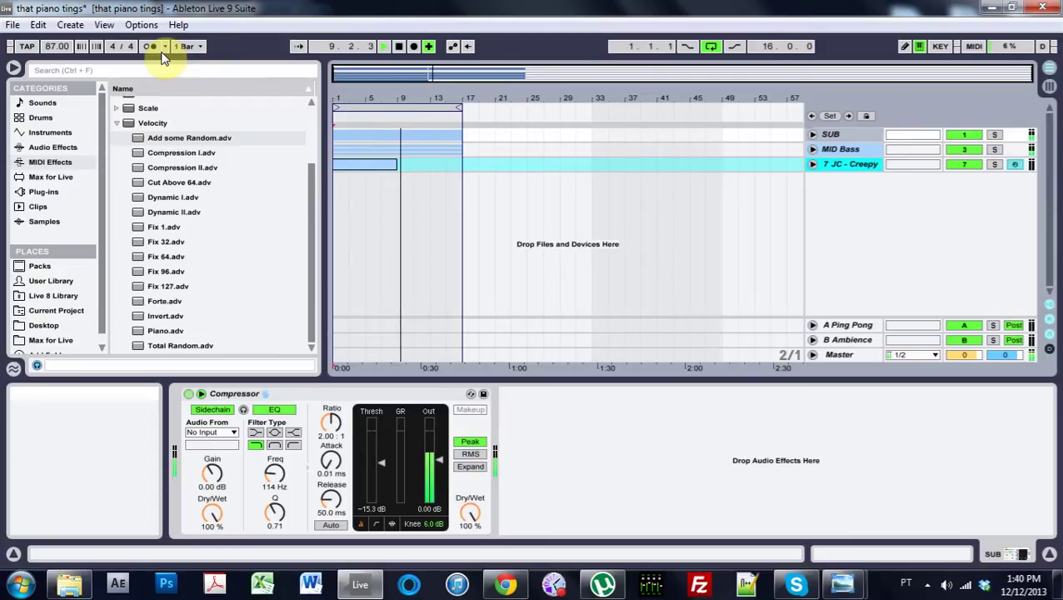
key(space)
key(space)
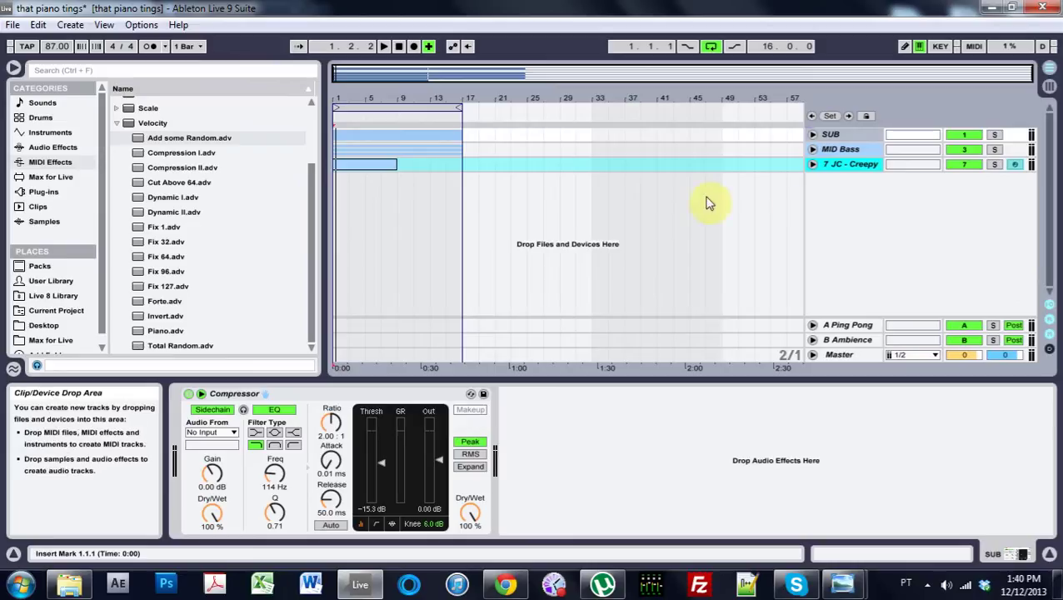
click(812, 165)
click(812, 149)
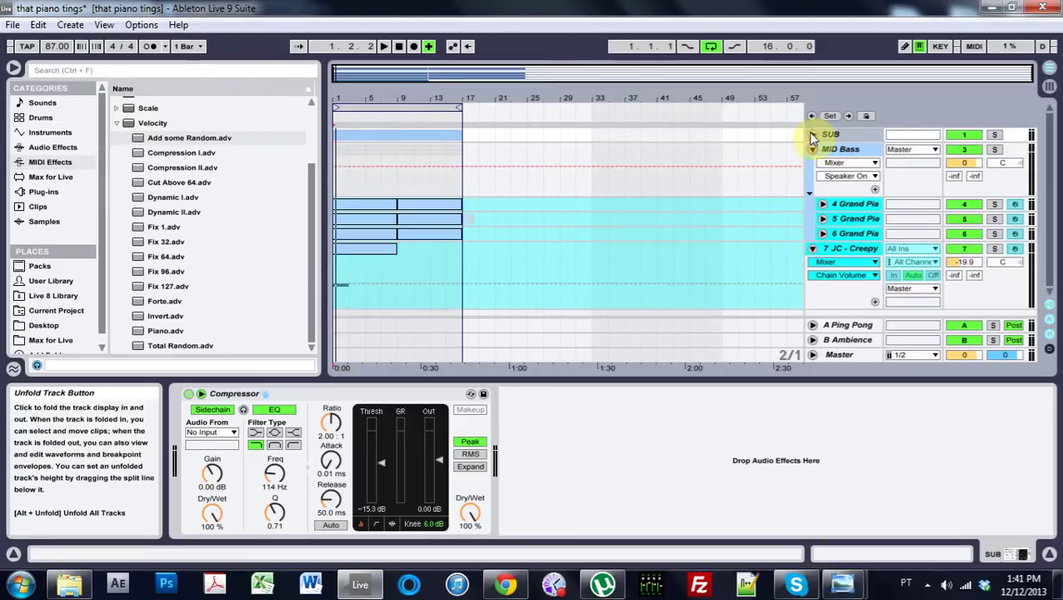
click(813, 135)
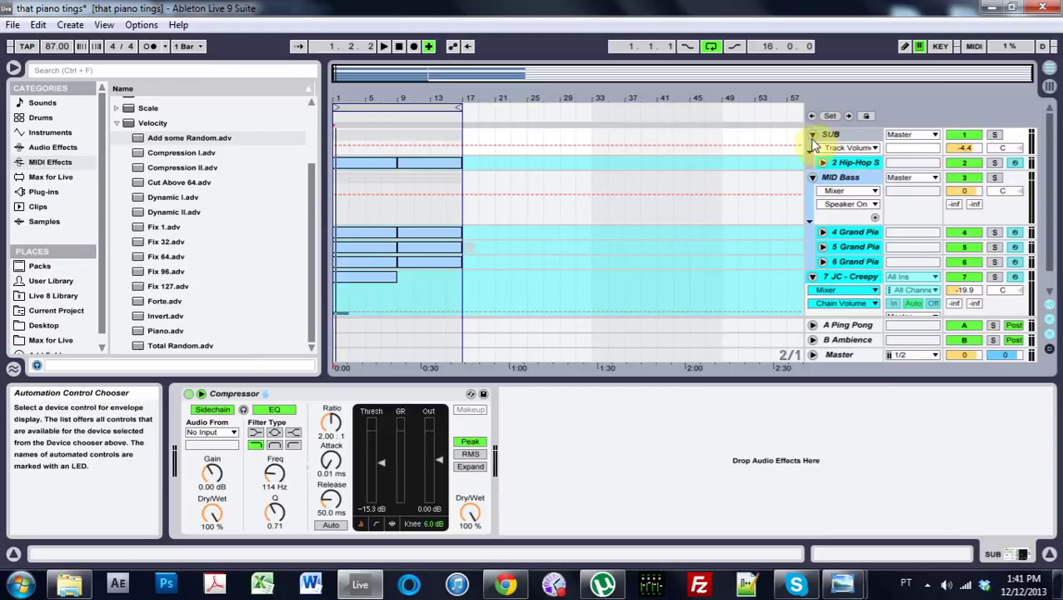
click(812, 135)
click(812, 149)
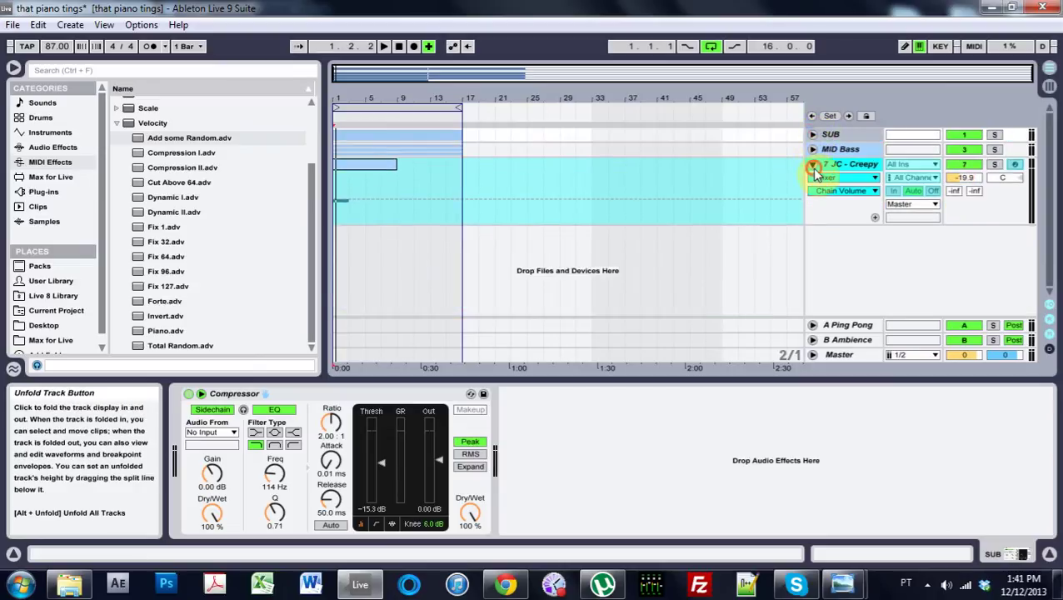
click(813, 164)
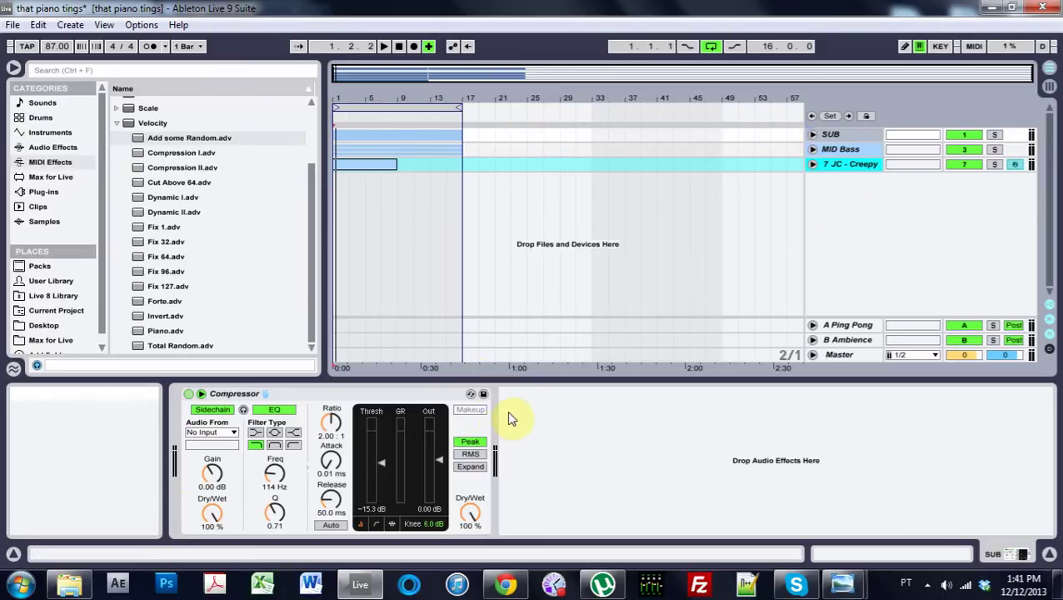
Check the G major chords page and highlight the G - Em - C - D progression.
click(508, 590)
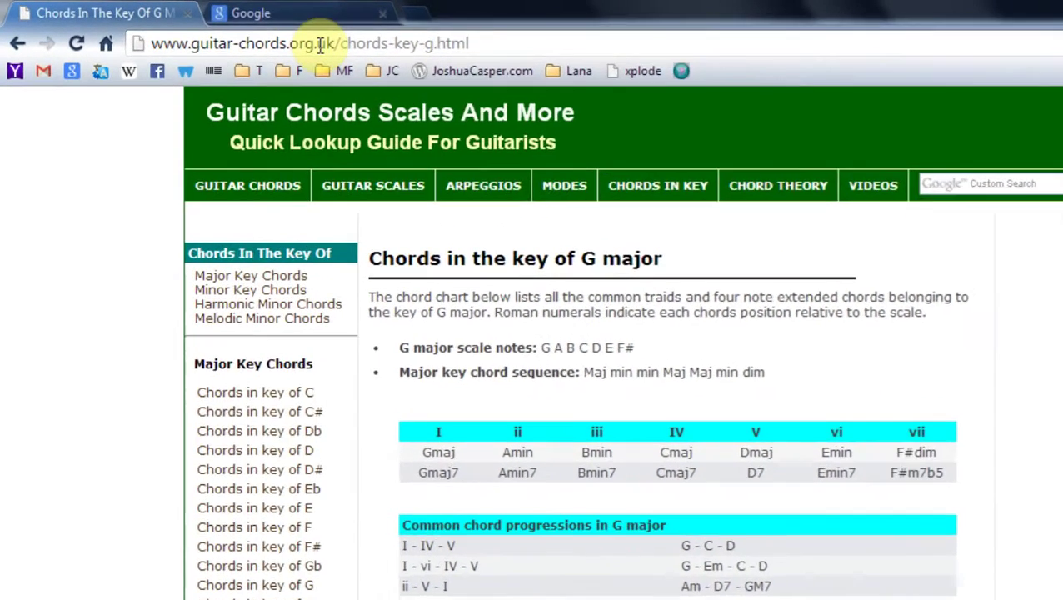
click(259, 34)
click(259, 33)
drag(517, 66, 244, 73)
click(254, 555)
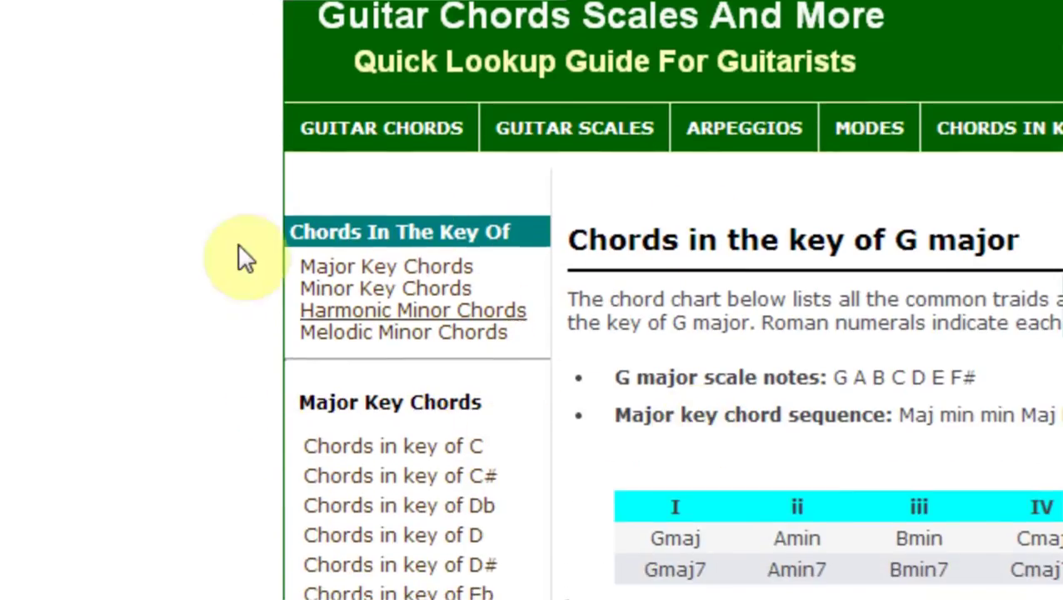
scroll(392, 464, down, 3)
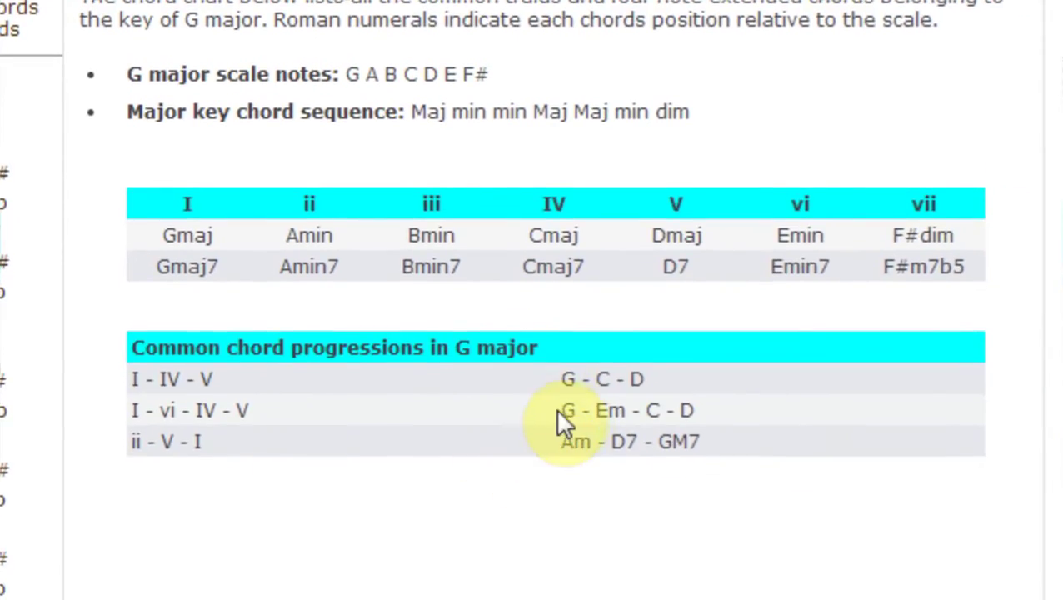
drag(555, 425, 696, 410)
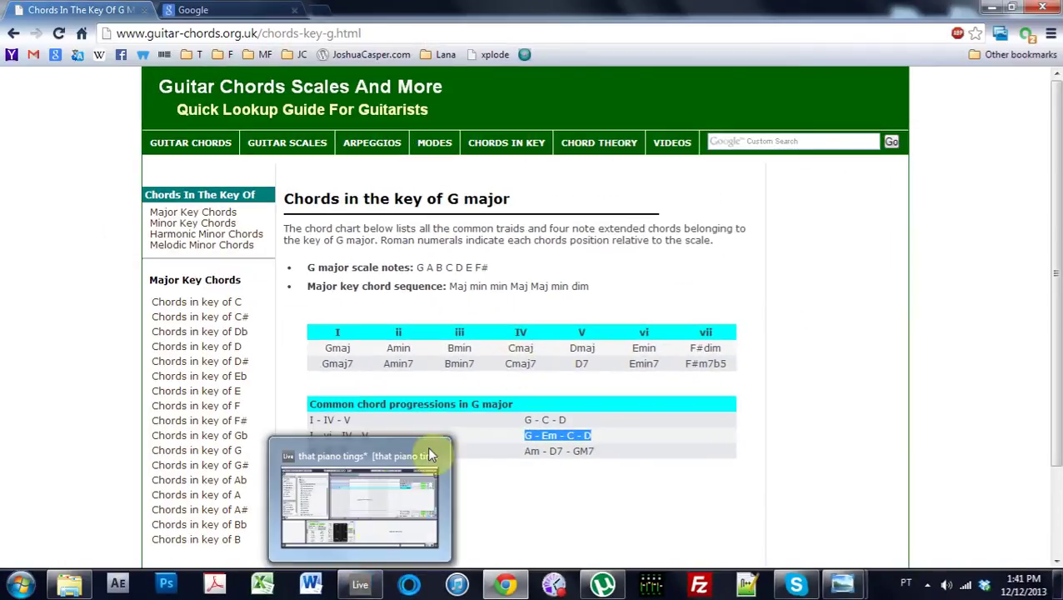
click(360, 588)
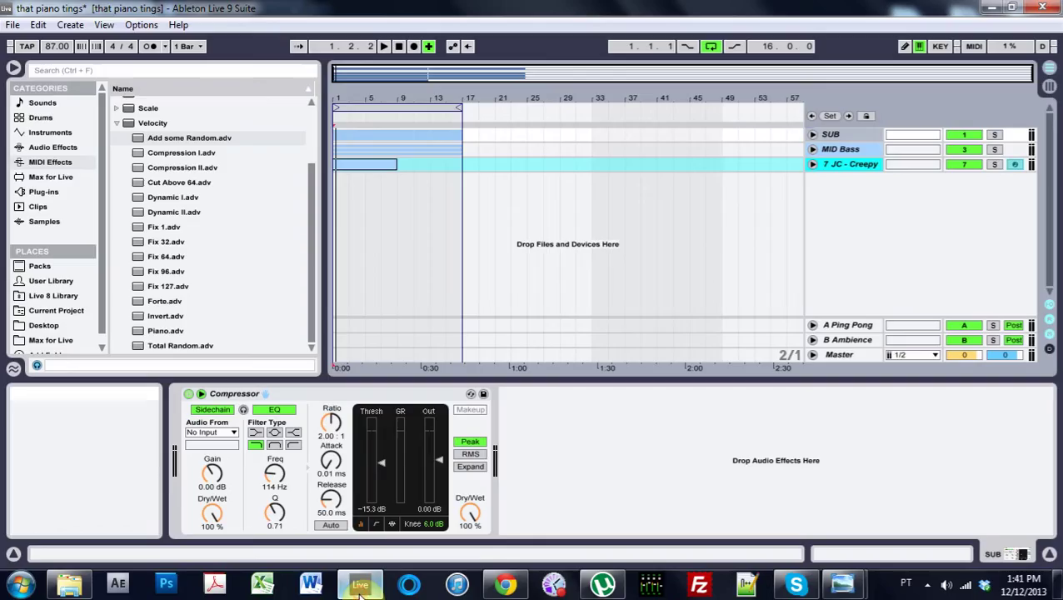
Open the 3 MIDI clip in the note editor and draw a C4 note at its start.
click(813, 150)
click(813, 150)
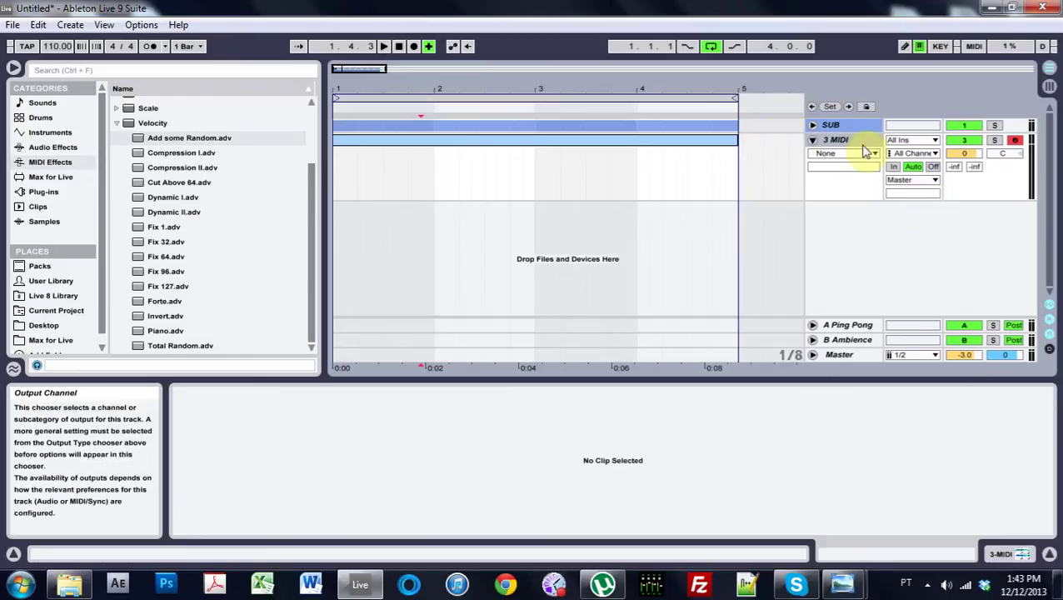
click(707, 142)
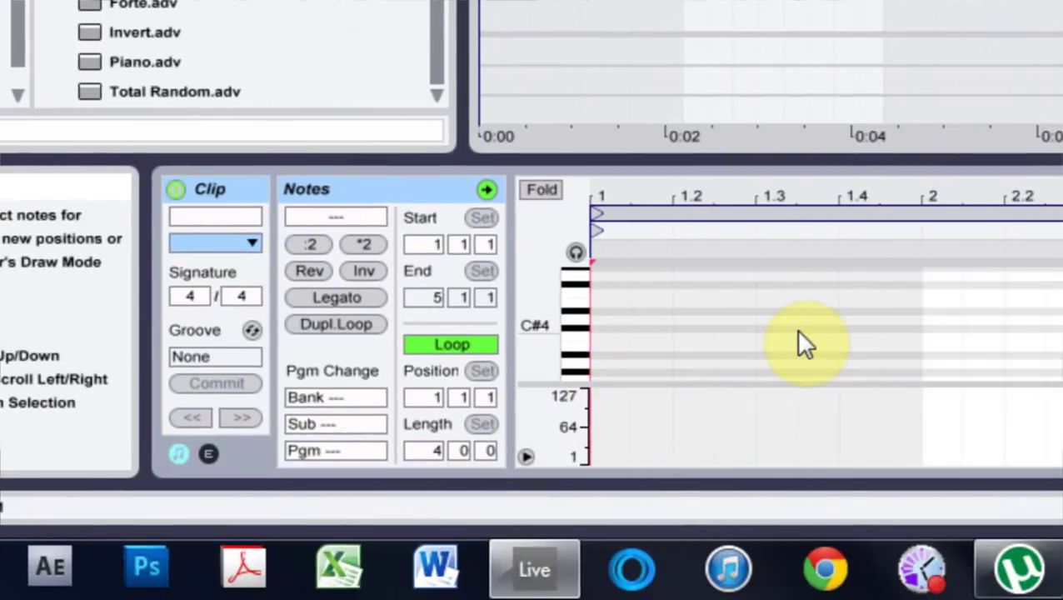
key(b)
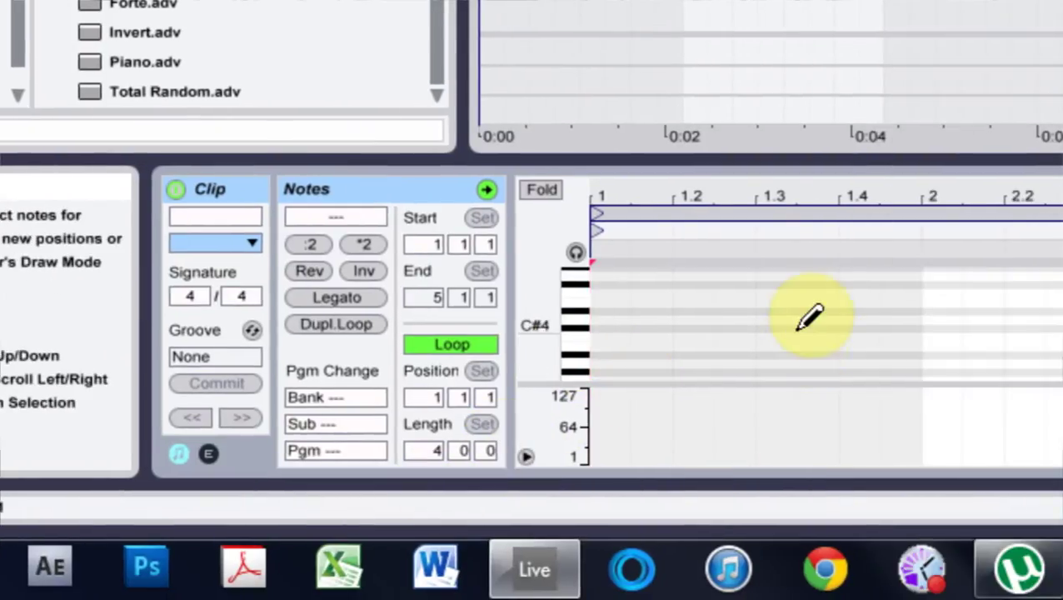
click(611, 325)
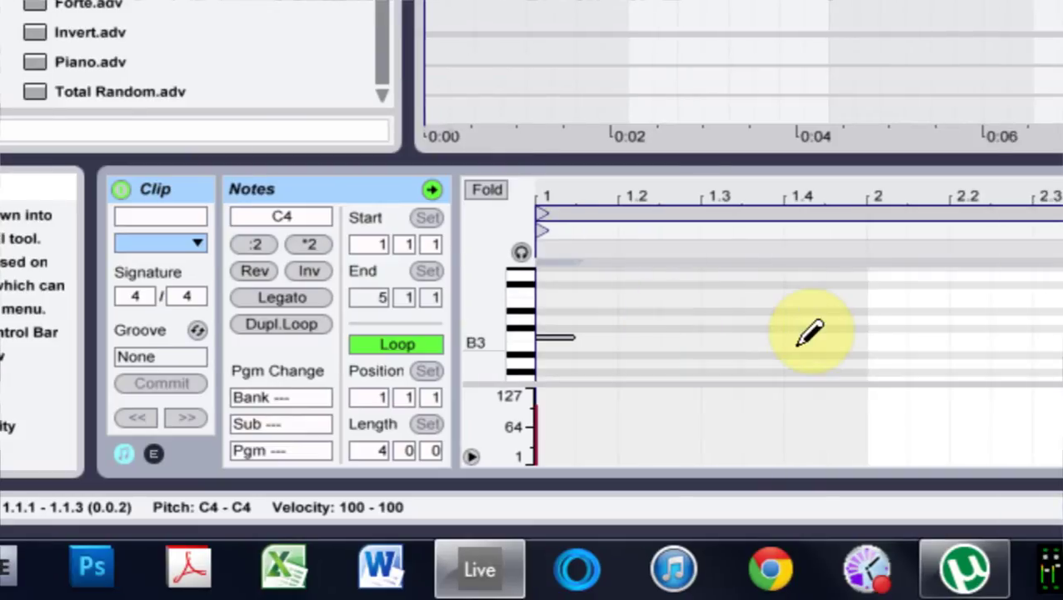
key(space)
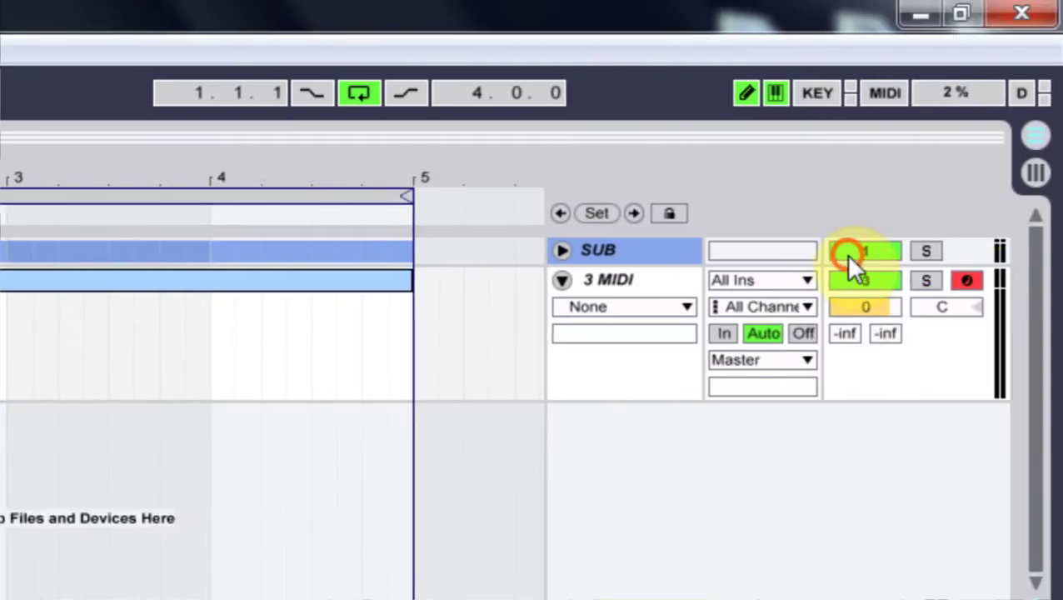
Switch off the SUB track and draw the remaining three notes of the C4–E4 pattern.
click(847, 252)
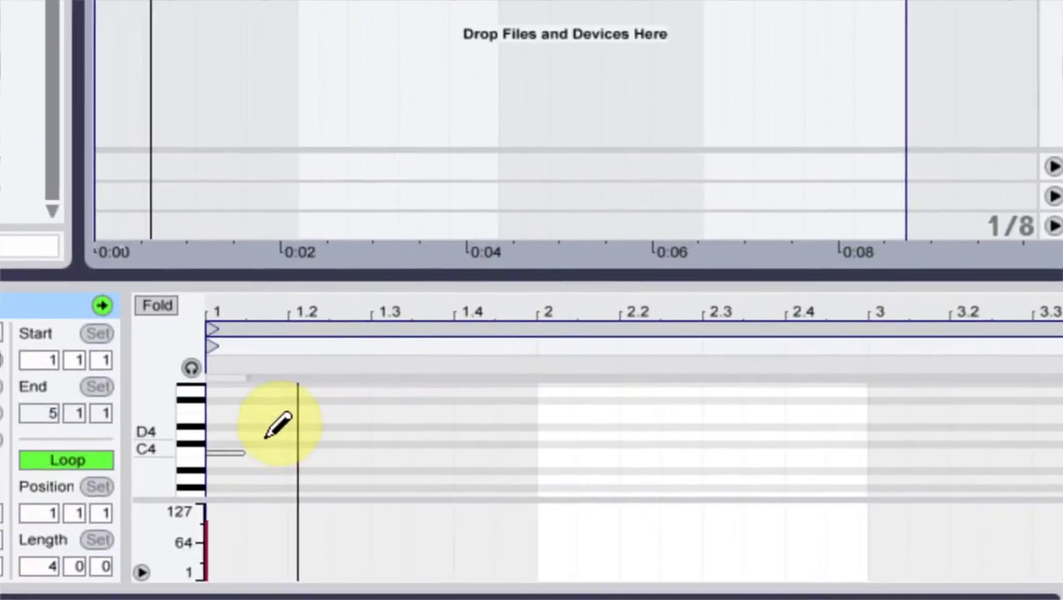
click(265, 437)
click(310, 454)
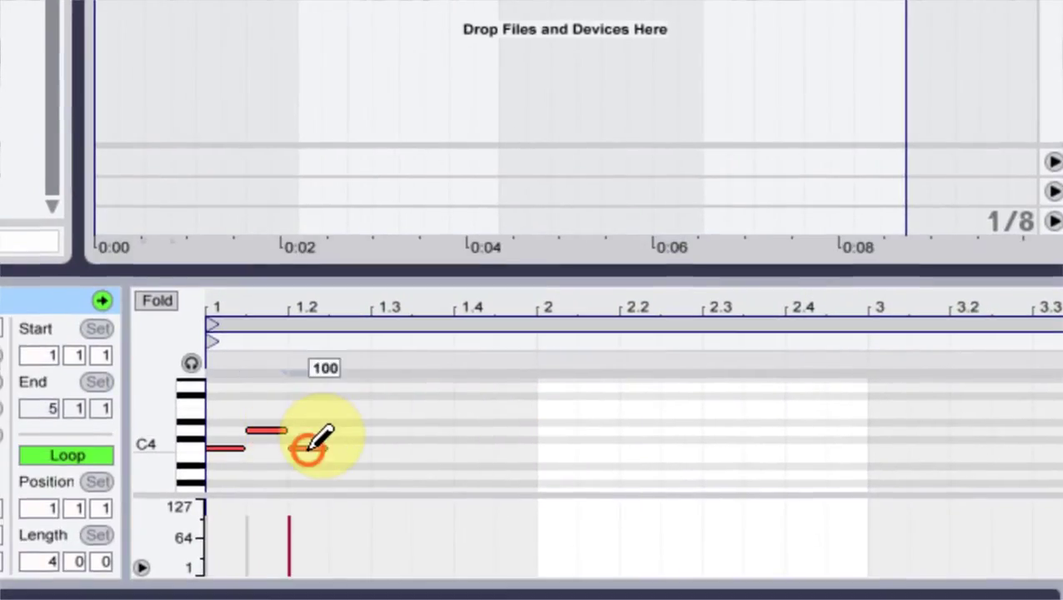
click(350, 412)
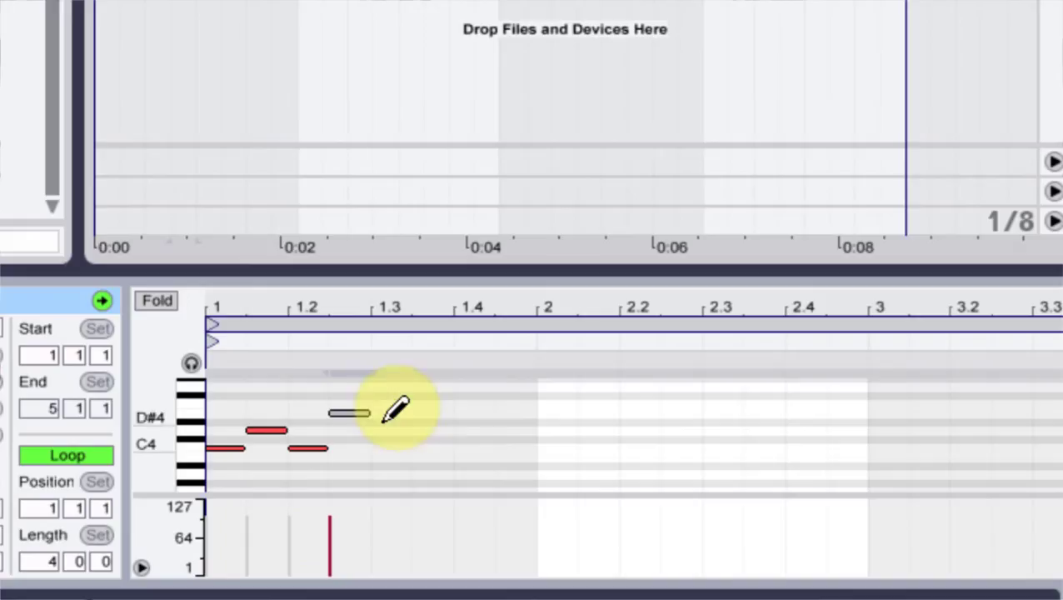
Select the four notes and duplicate them with Ctrl+D across the clip, then play it.
key(b)
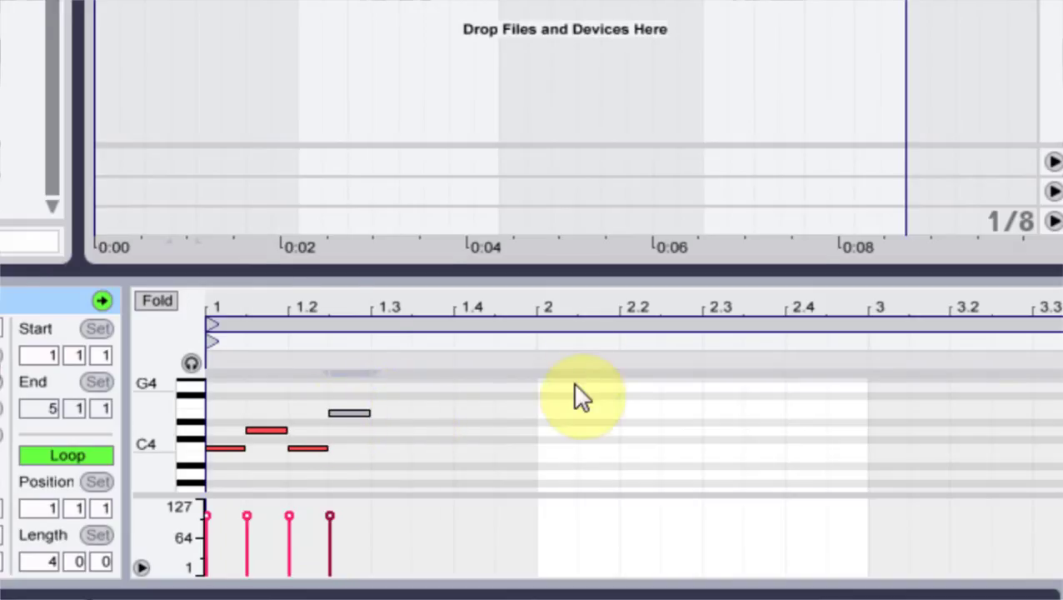
drag(381, 474, 205, 400)
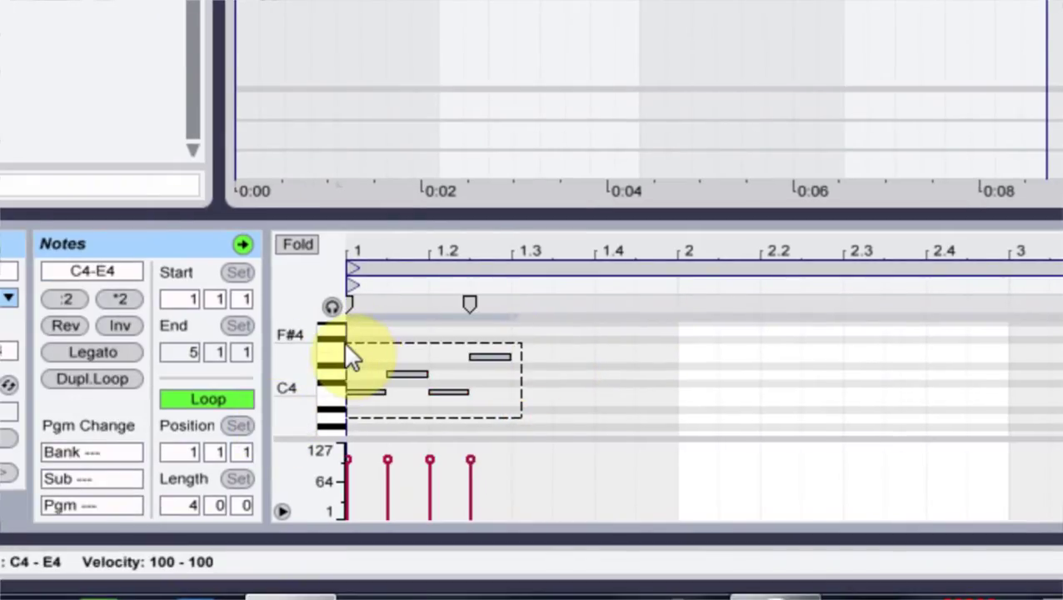
drag(346, 347, 343, 341)
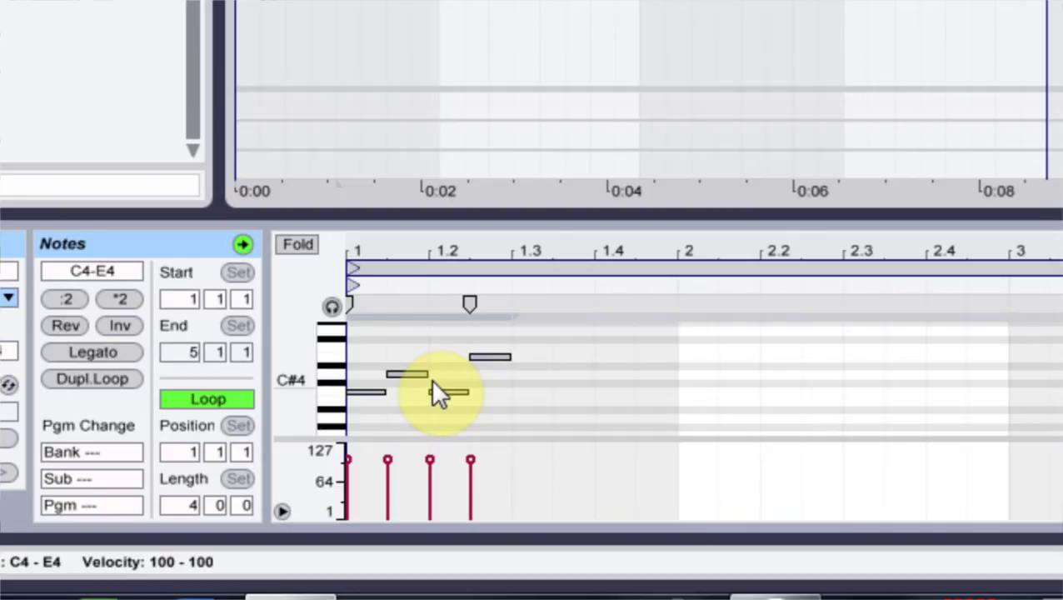
key(ctrl+d)
key(ctrl+d)
key(ctrl+d)
key(ctrl+d)
key(ctrl+d)
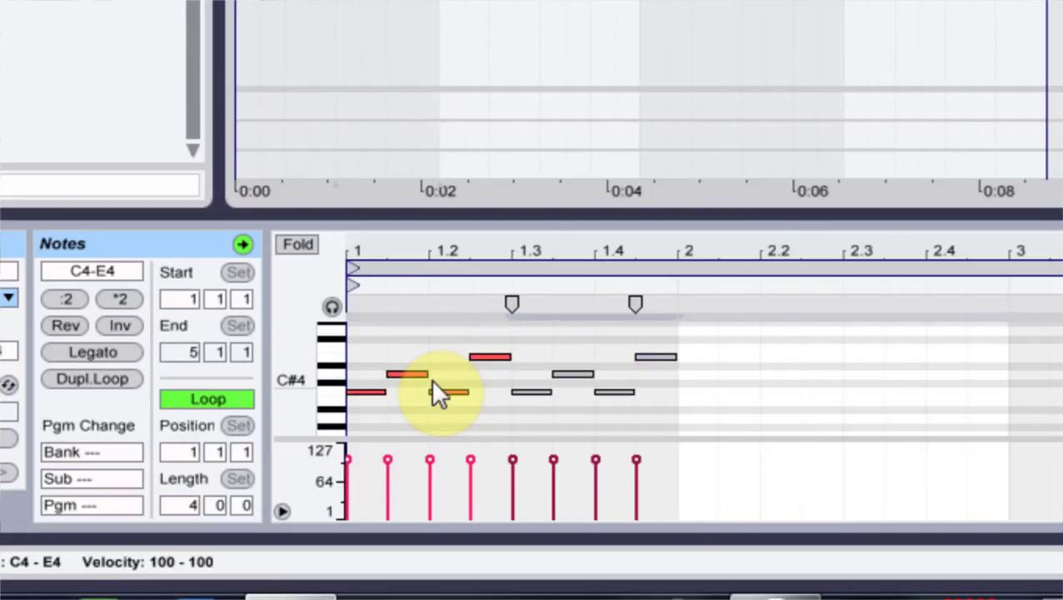
key(space)
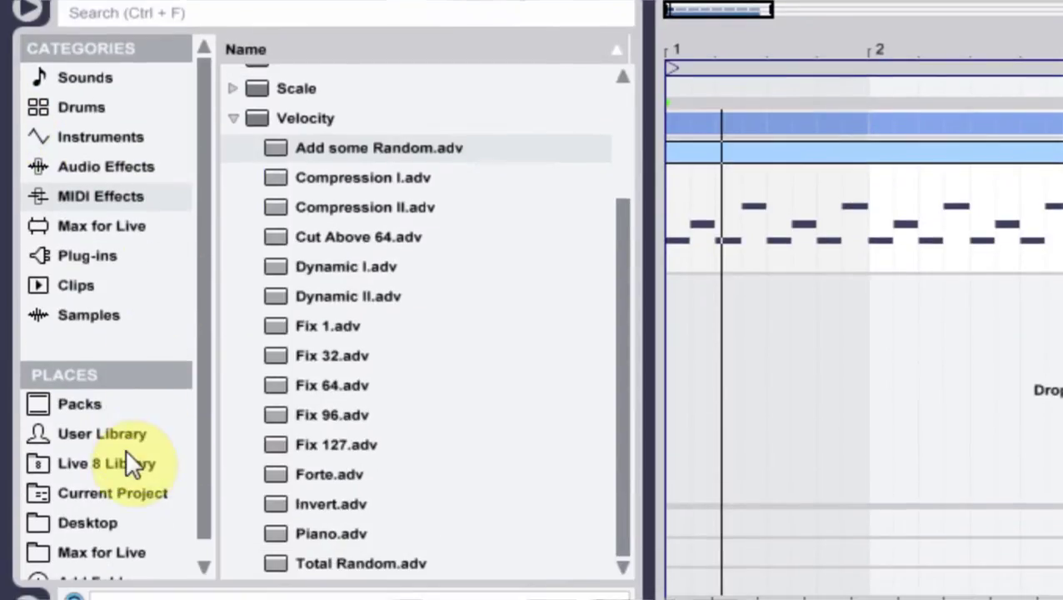
Load Grand Piano Piano Harp Time from the Packs onto the MIDI track and delete the bass device.
click(108, 444)
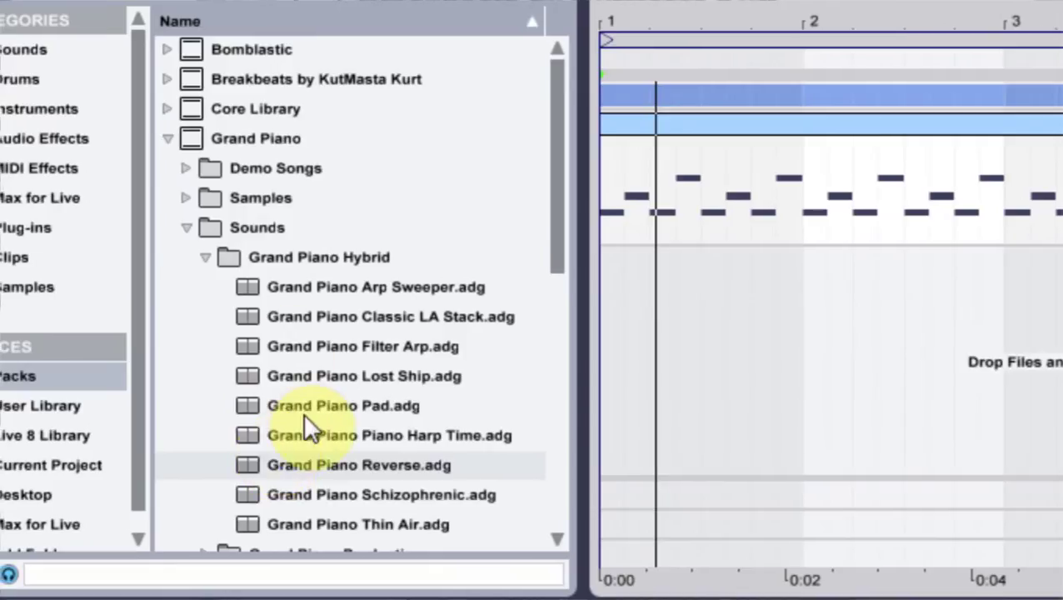
drag(301, 440, 781, 188)
key(space)
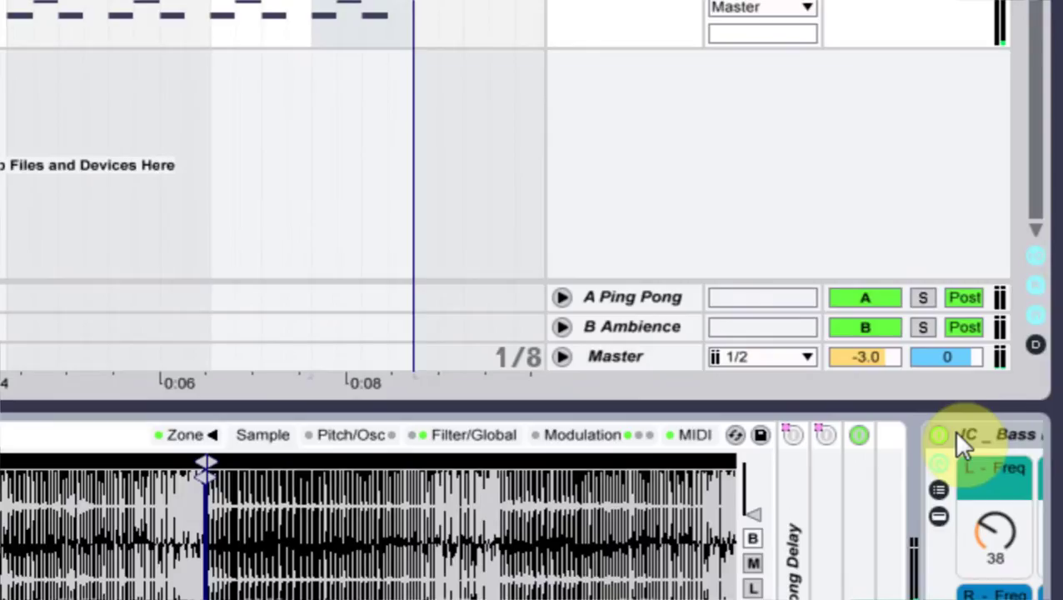
key(Delete)
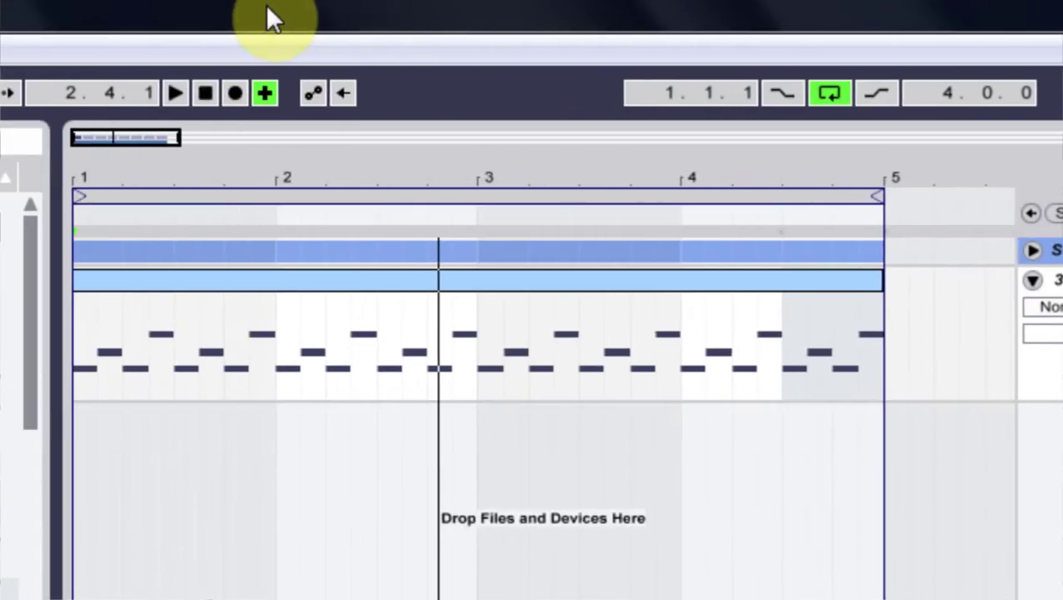
Play and stop the piano loop, then select the Grand Piano chord clip.
key(space)
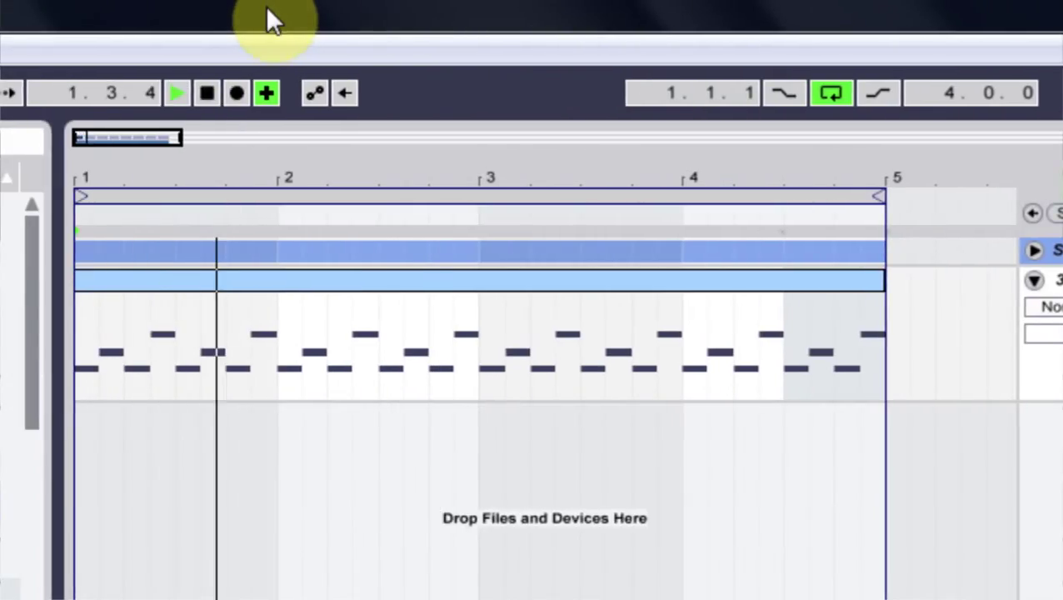
key(space)
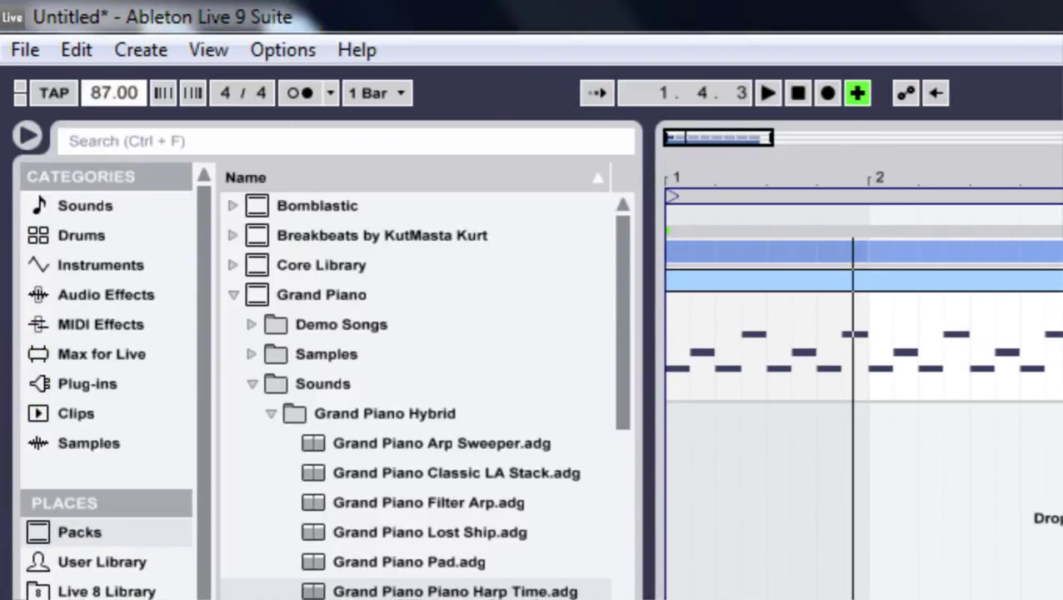
key(space)
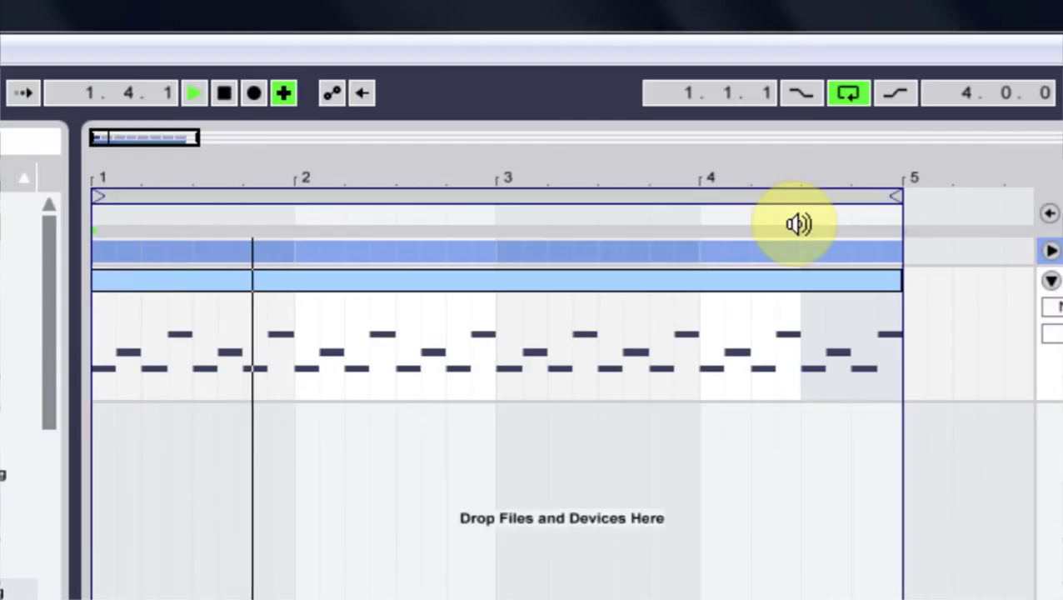
key(space)
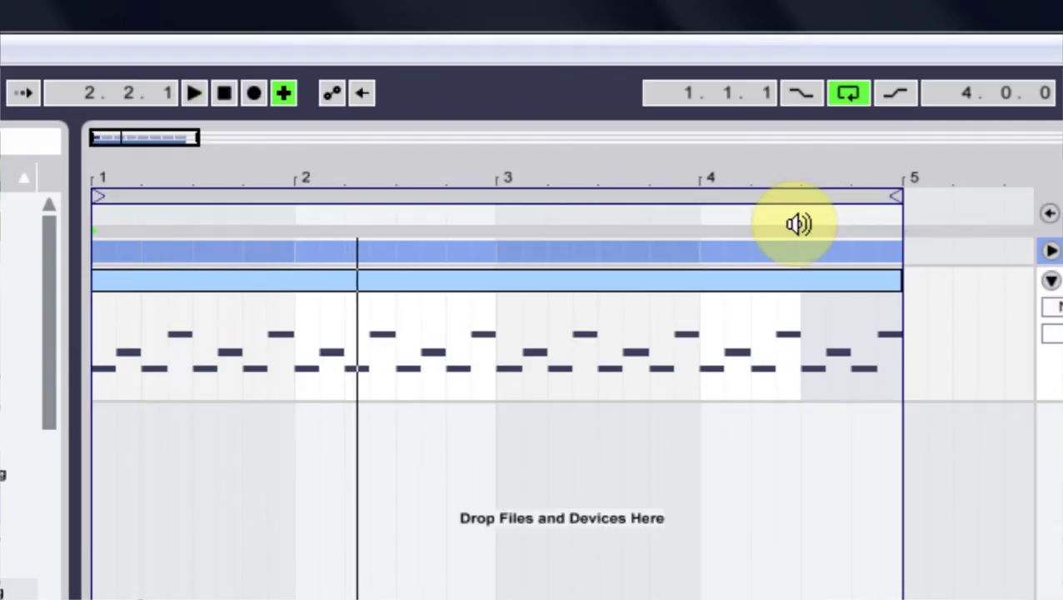
click(556, 289)
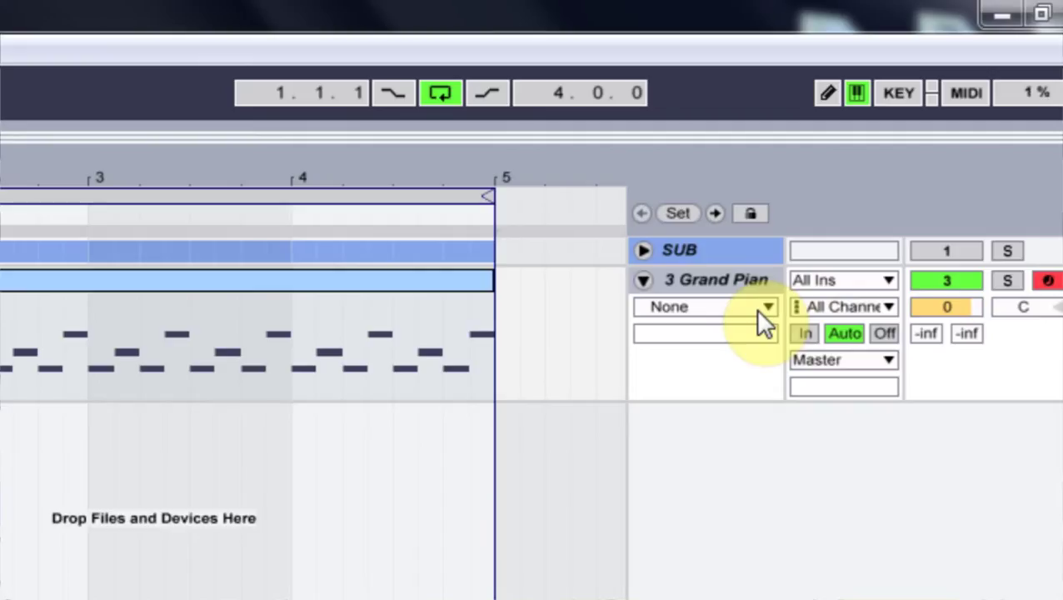
Add a 4 MIDI track, insert an empty MIDI clip over the loop range and open it.
key(ctrl+shift+t)
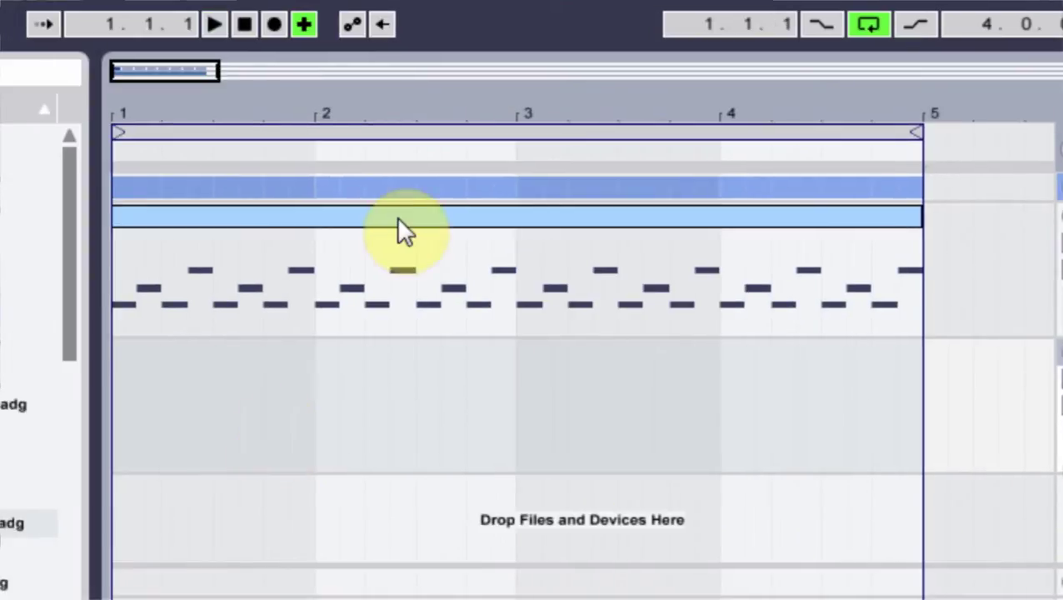
click(397, 220)
click(928, 438)
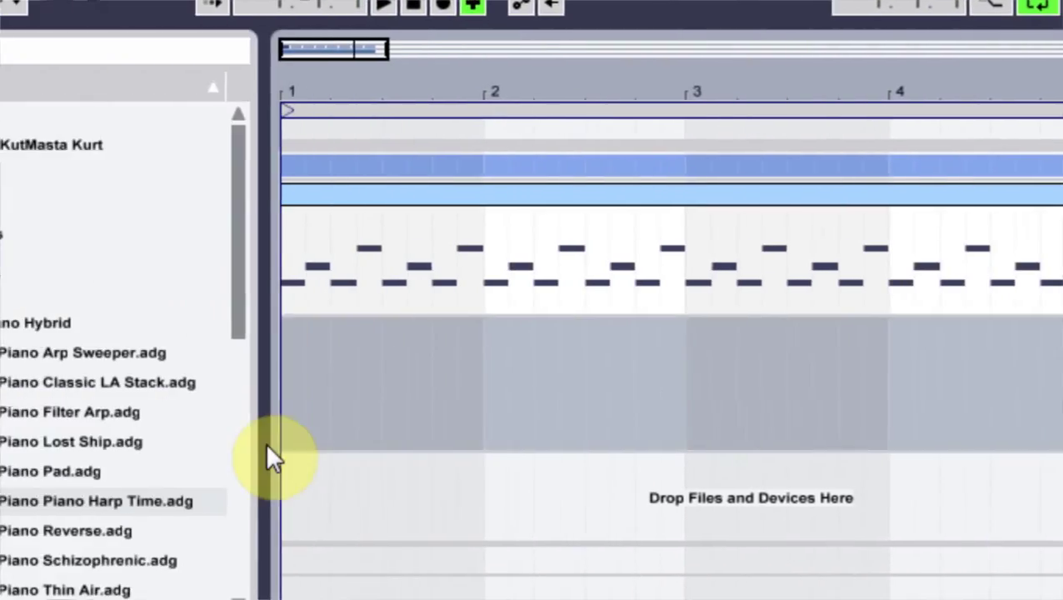
click(266, 445)
right_click(492, 379)
click(520, 551)
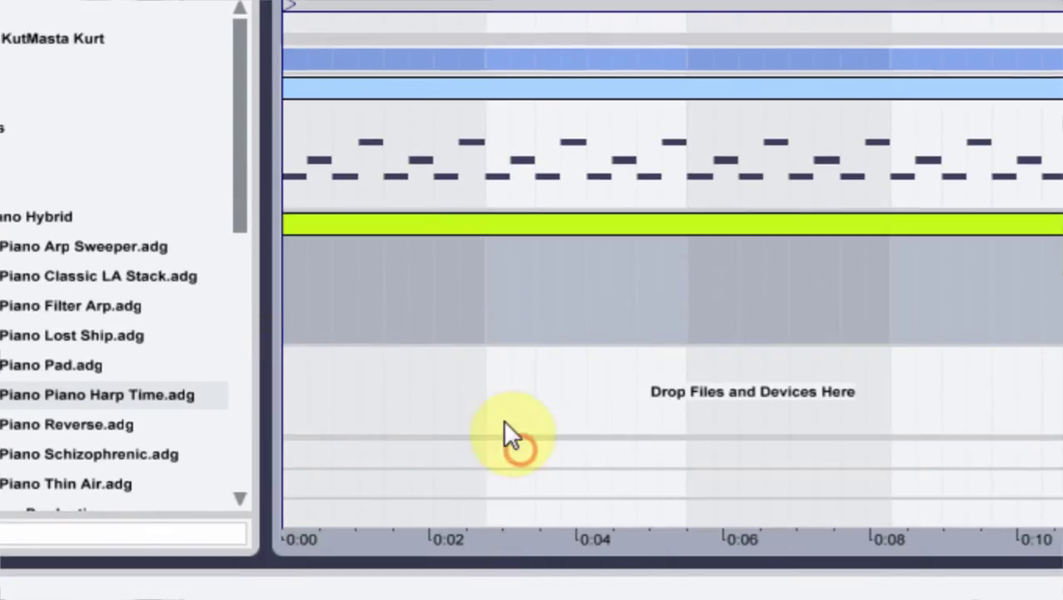
double_click(422, 226)
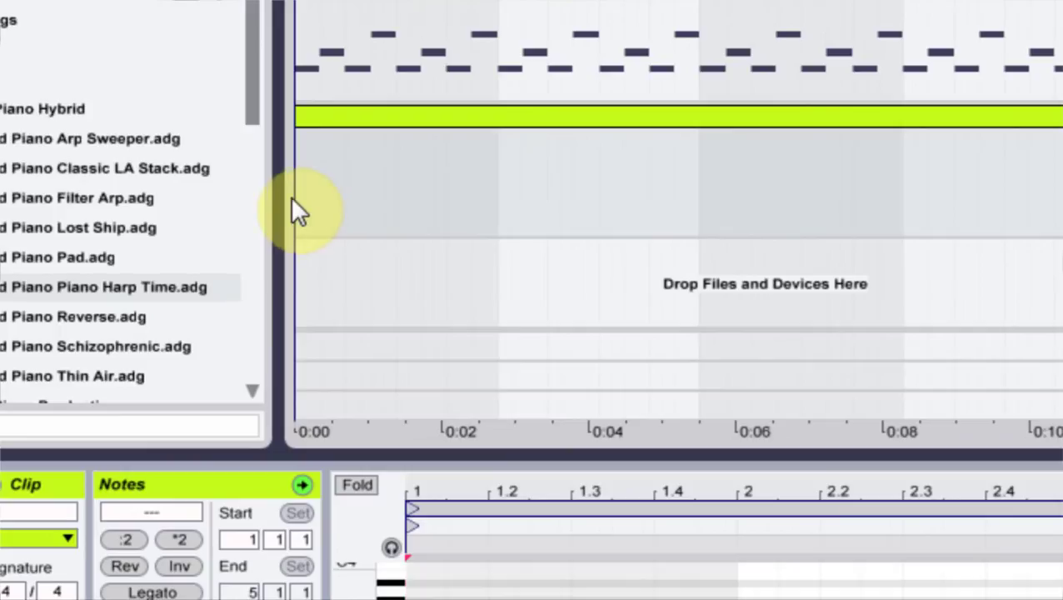
Adjust the marked time range in the 4 MIDI lane and select the whole green clip.
drag(291, 197, 489, 199)
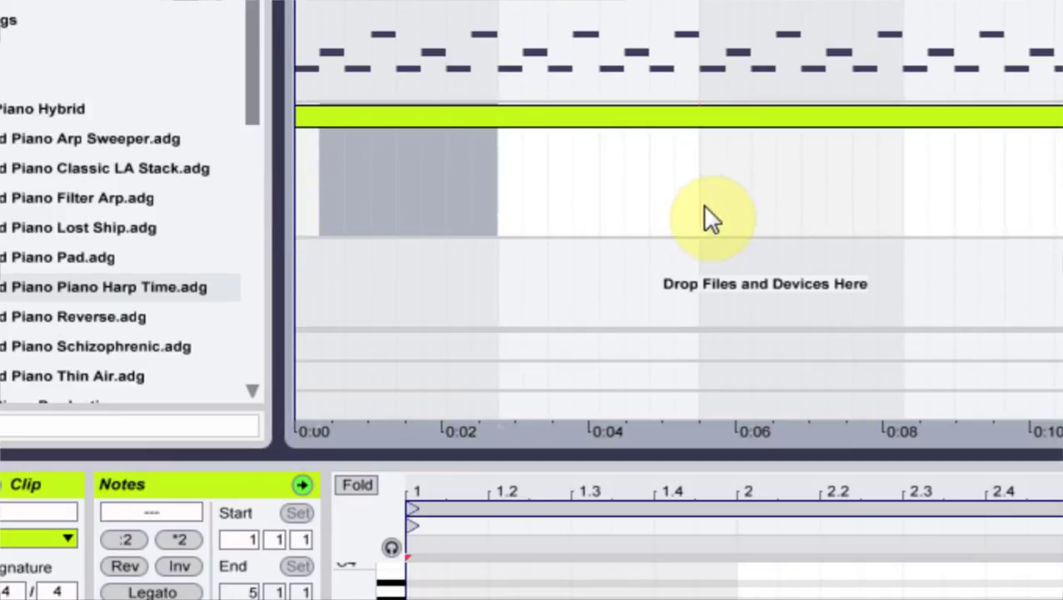
drag(703, 208, 498, 232)
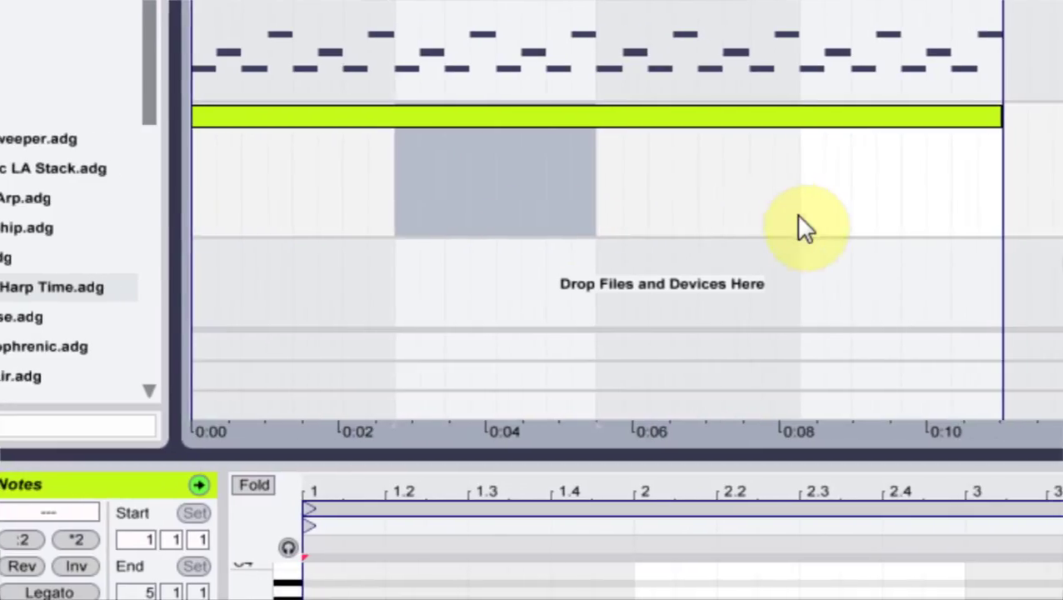
drag(797, 215, 592, 221)
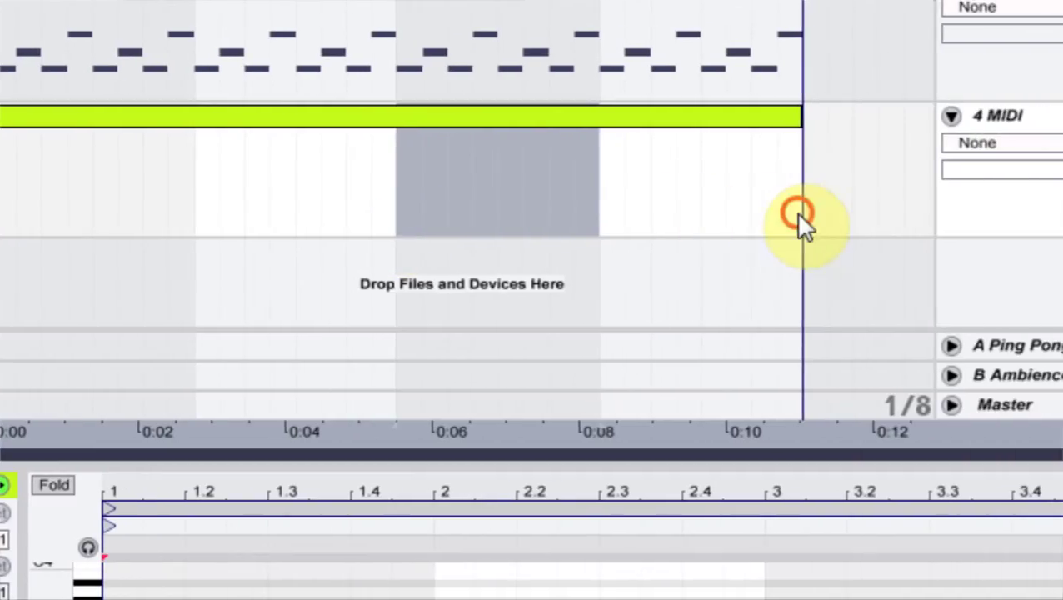
drag(796, 211, 598, 232)
click(481, 122)
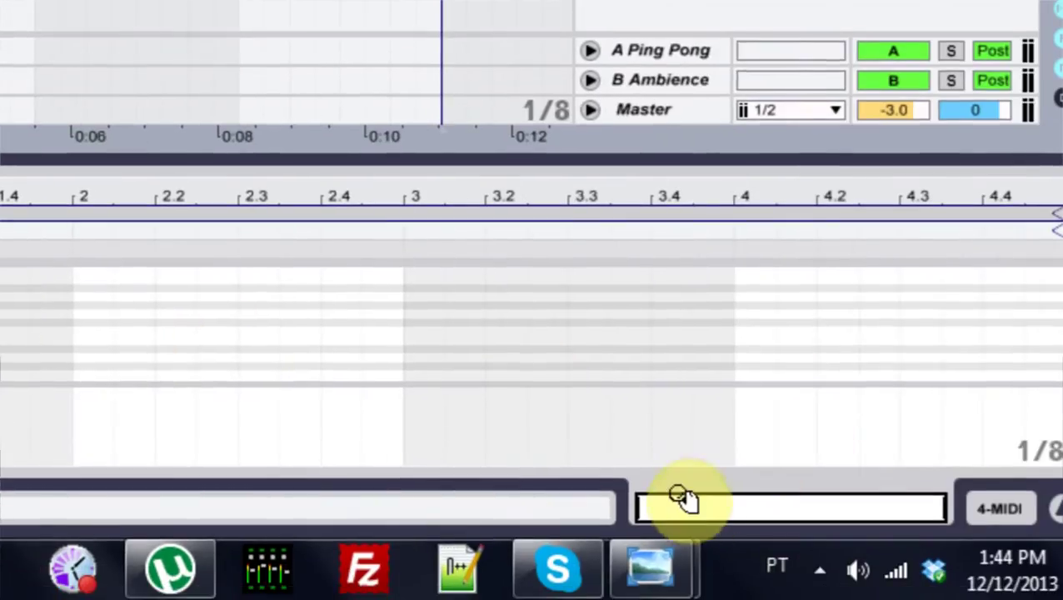
Consult the major piano chord chart in Photo Viewer, then return to Ableton Live.
mouse_move(641, 583)
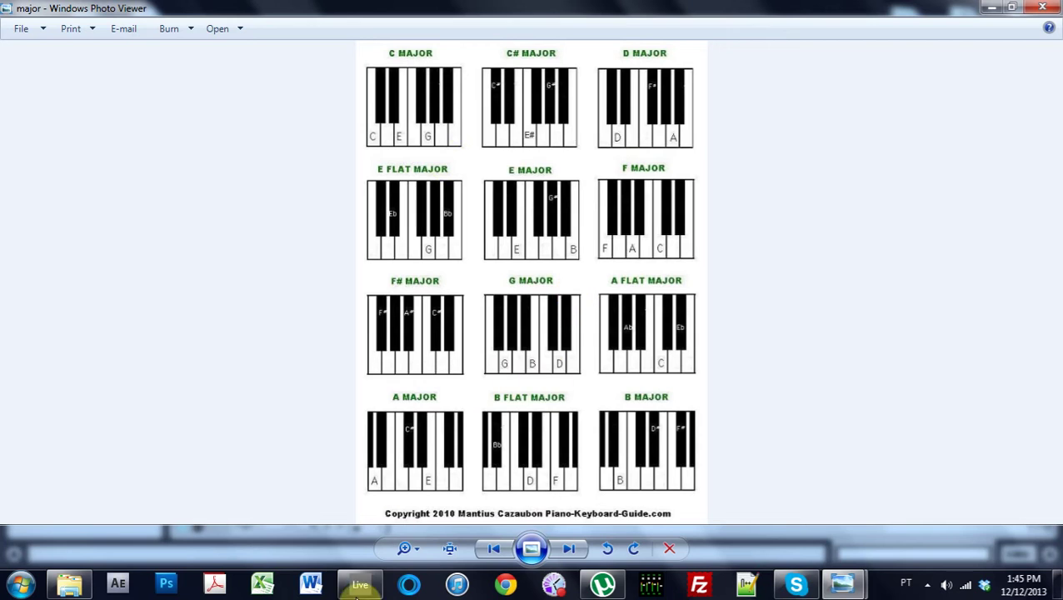
click(360, 585)
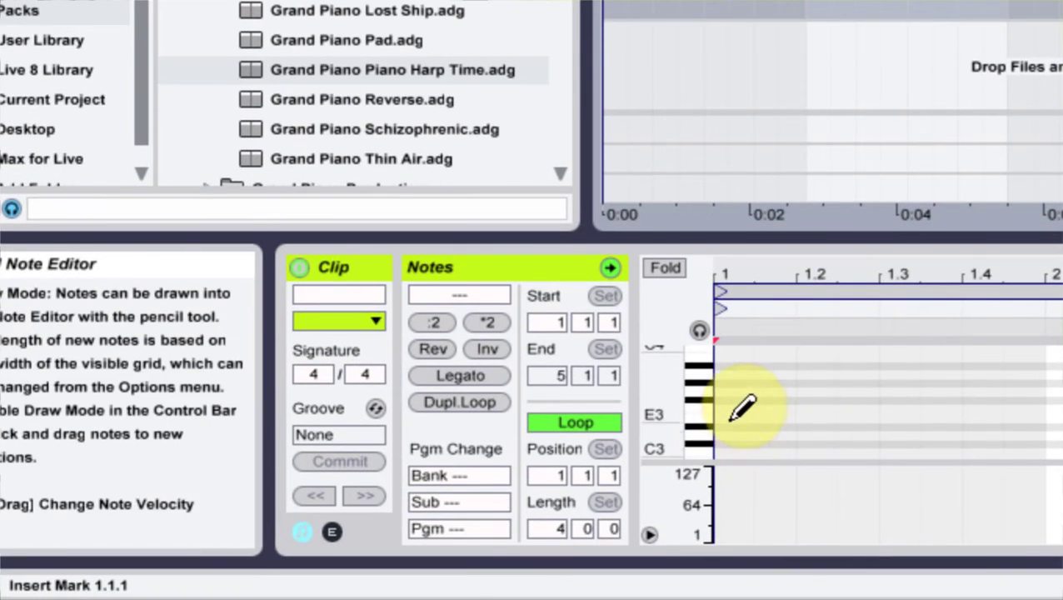
Draw a G major chord of G3, B3 and D4 at the start of bar 1.
click(729, 389)
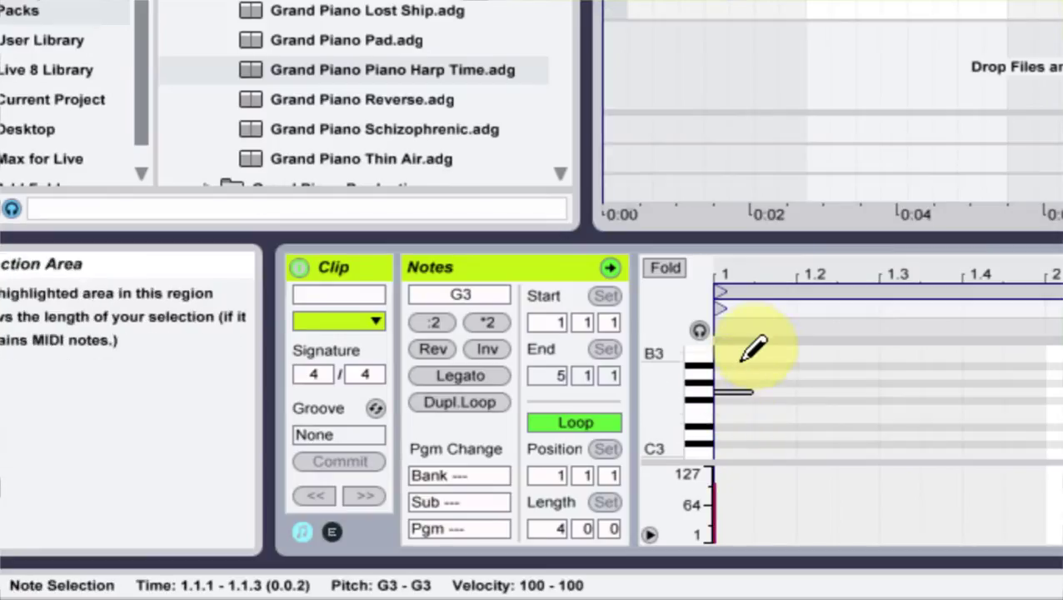
click(733, 357)
click(669, 392)
drag(668, 391, 657, 386)
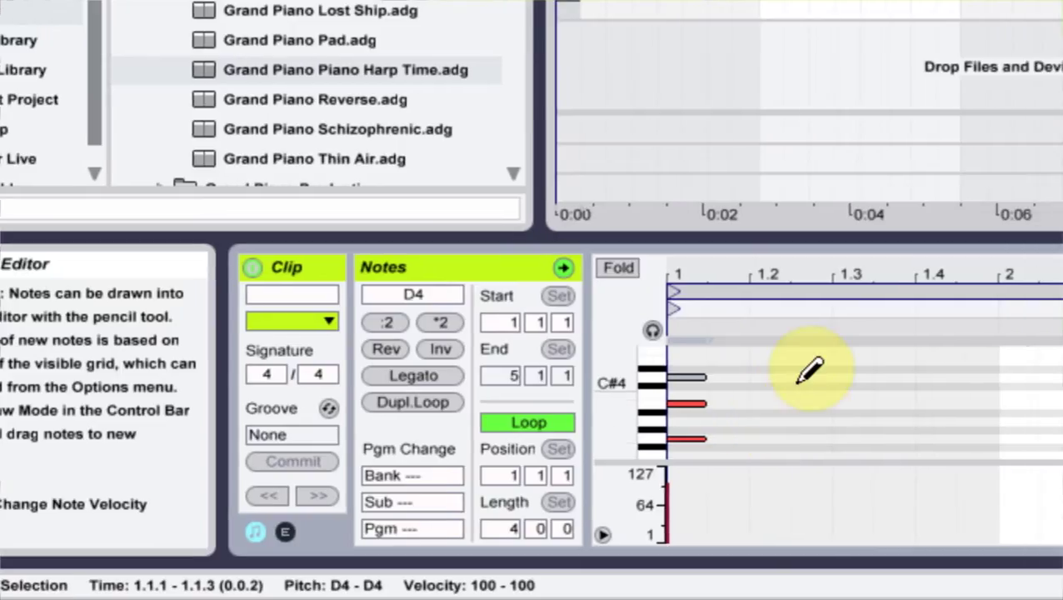
Select the bar-1 chord and copy it exactly to bar 2.
drag(731, 458, 990, 386)
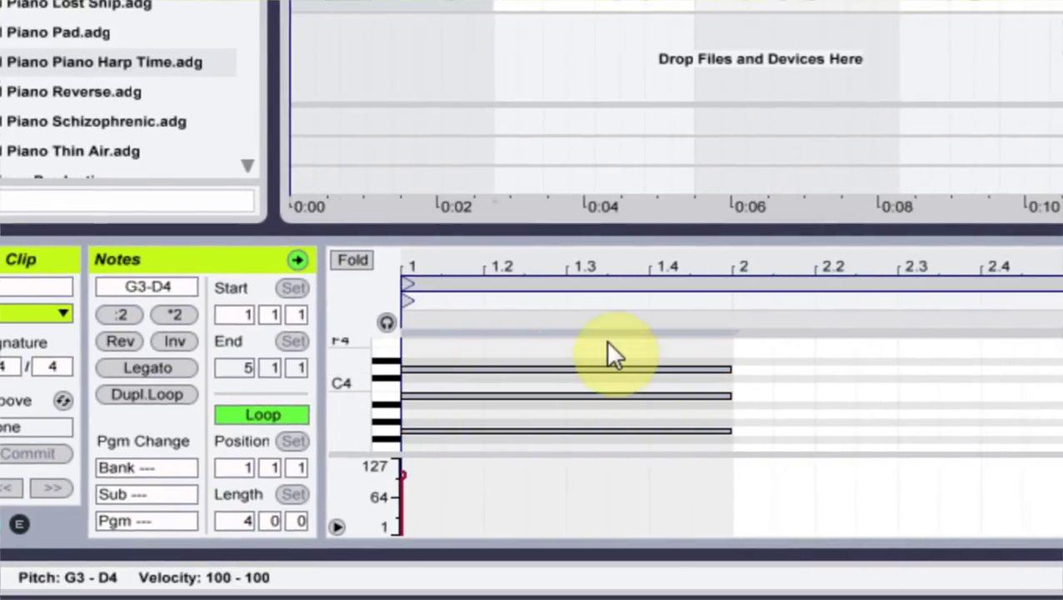
drag(592, 343, 527, 484)
drag(421, 428, 783, 431)
drag(786, 385, 756, 367)
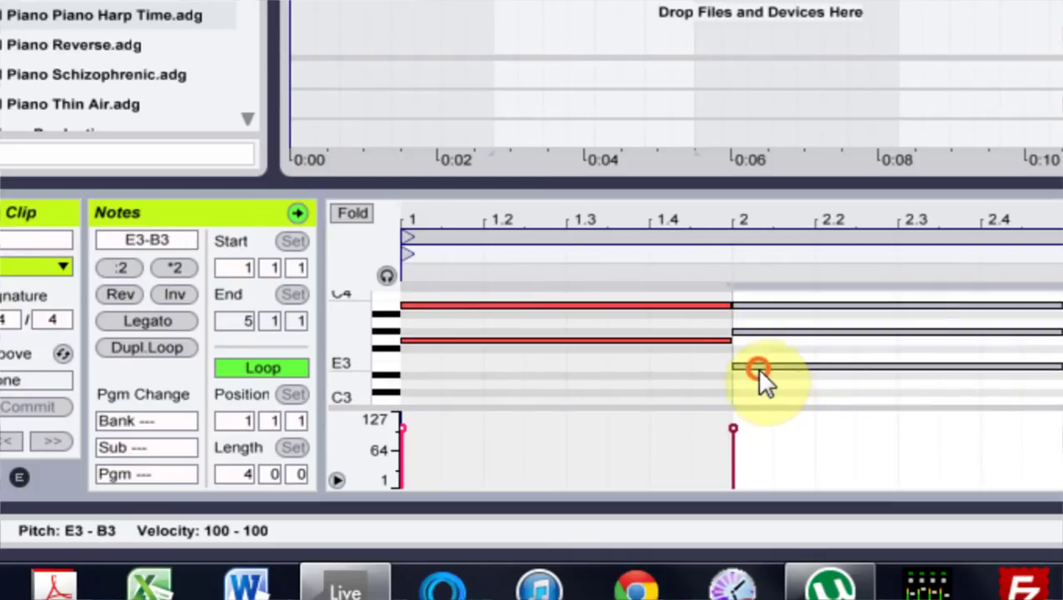
Move a bar-2 chord note down to E3, checking it against the minor chord chart.
click(755, 338)
click(752, 373)
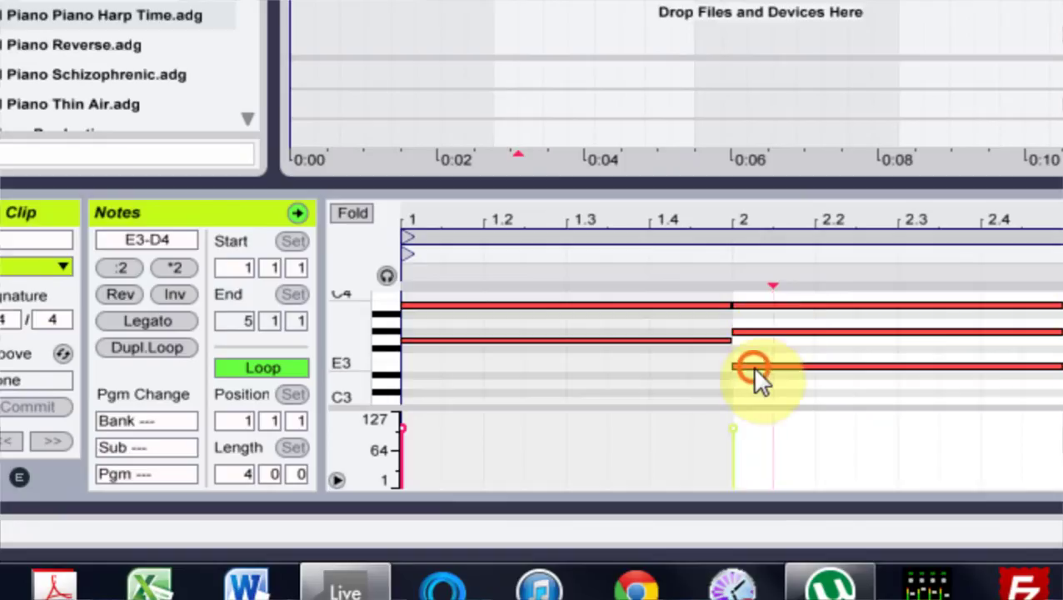
click(755, 333)
drag(755, 333, 758, 358)
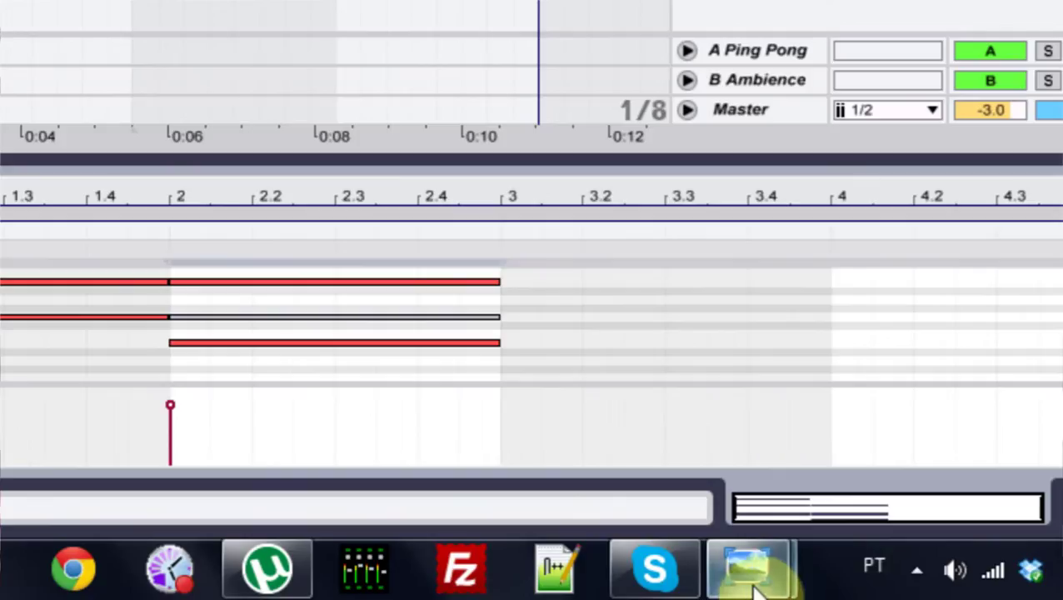
mouse_move(937, 569)
click(1031, 433)
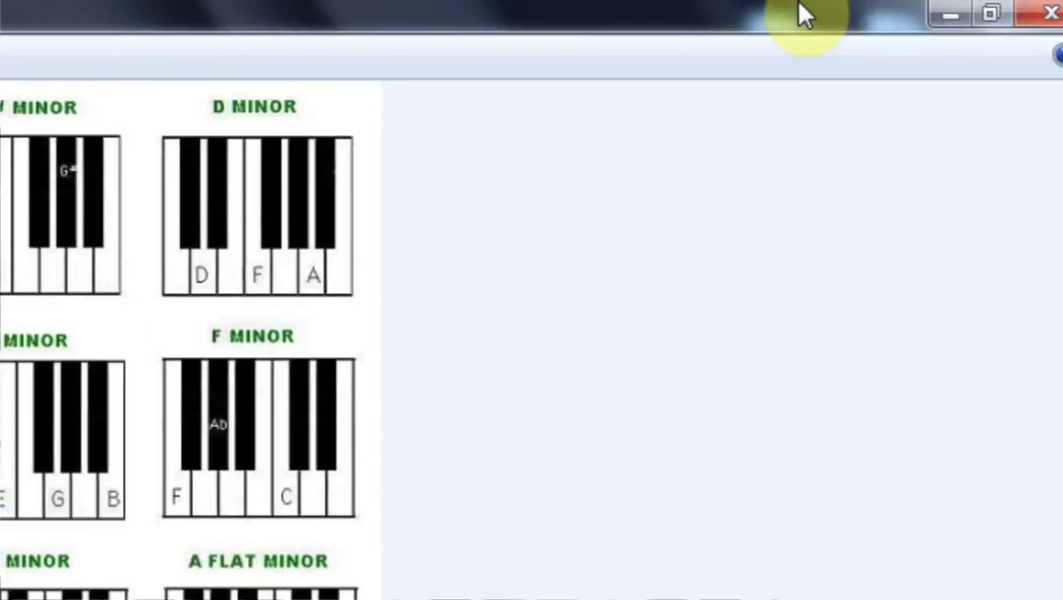
click(935, 25)
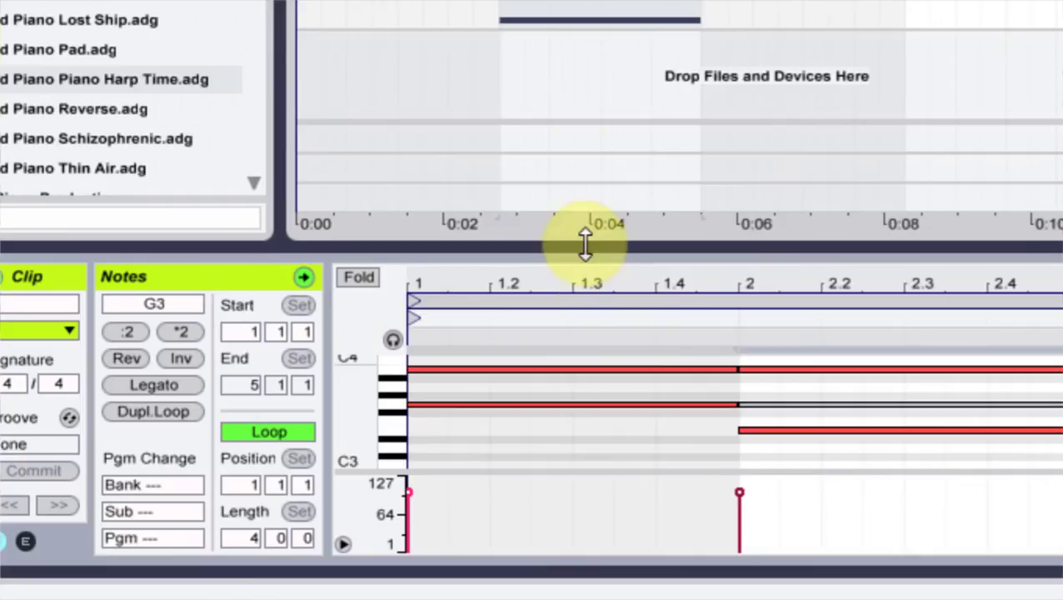
Select the bar-2 chord and copy it exactly to bar 3.
drag(586, 243, 592, 143)
scroll(737, 371, up, 3)
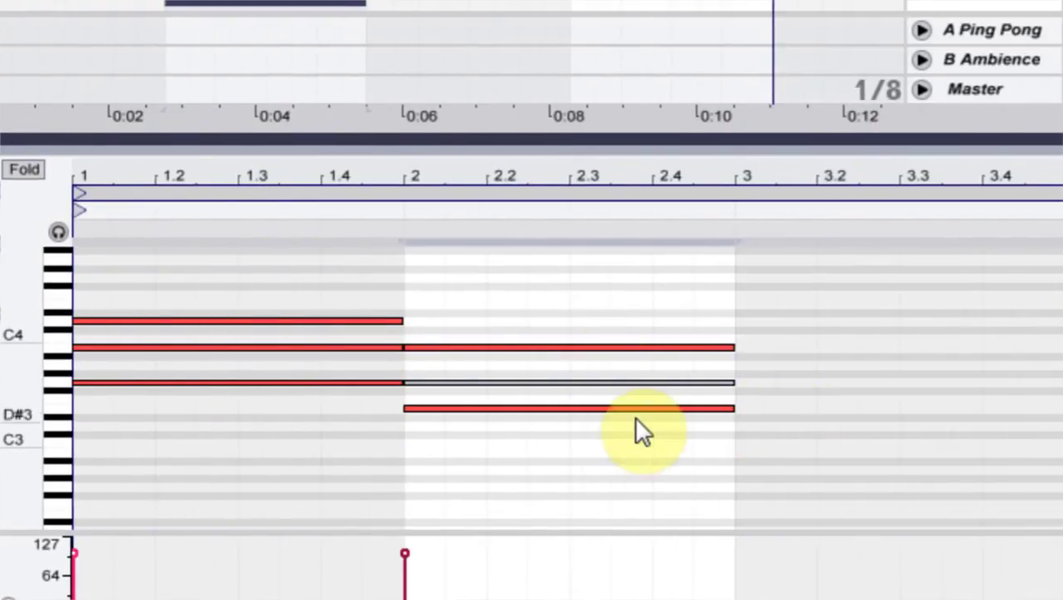
drag(641, 446, 500, 337)
drag(476, 401, 861, 430)
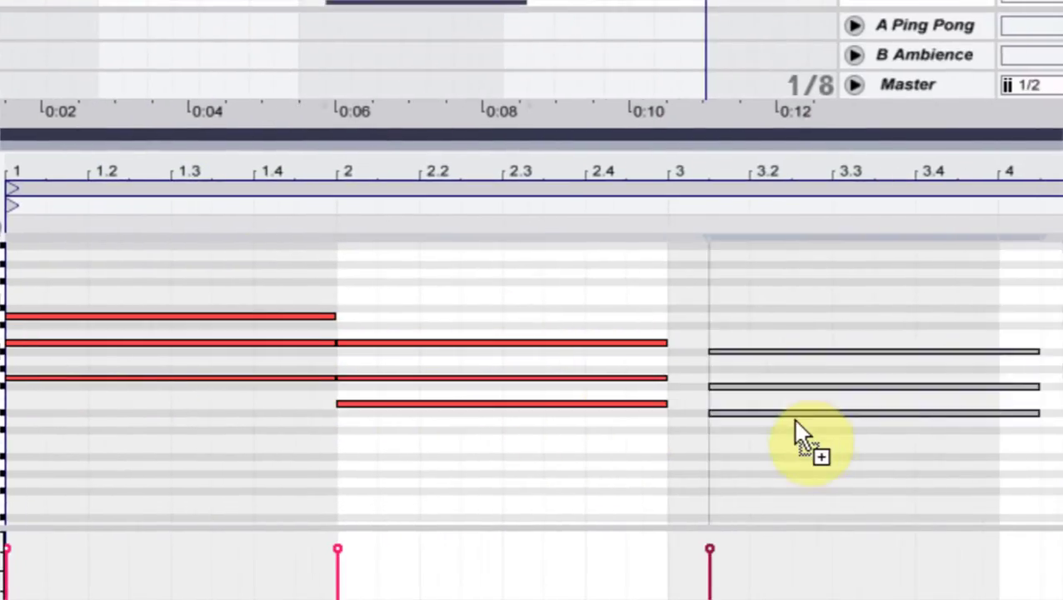
drag(793, 419, 731, 434)
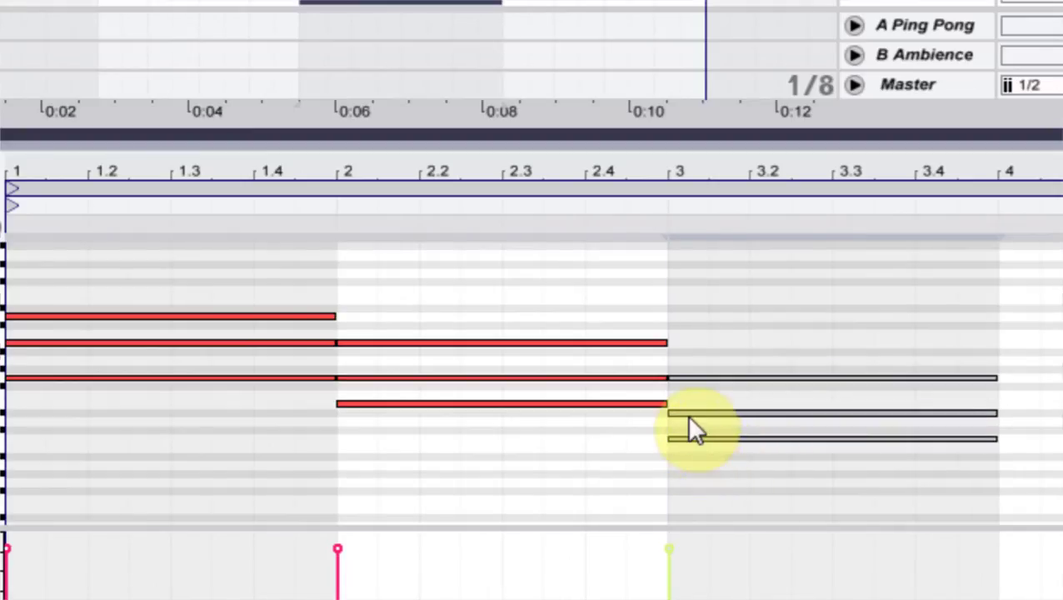
Raise two bar-3 chord notes one semitone each, checking the major chord chart.
click(684, 412)
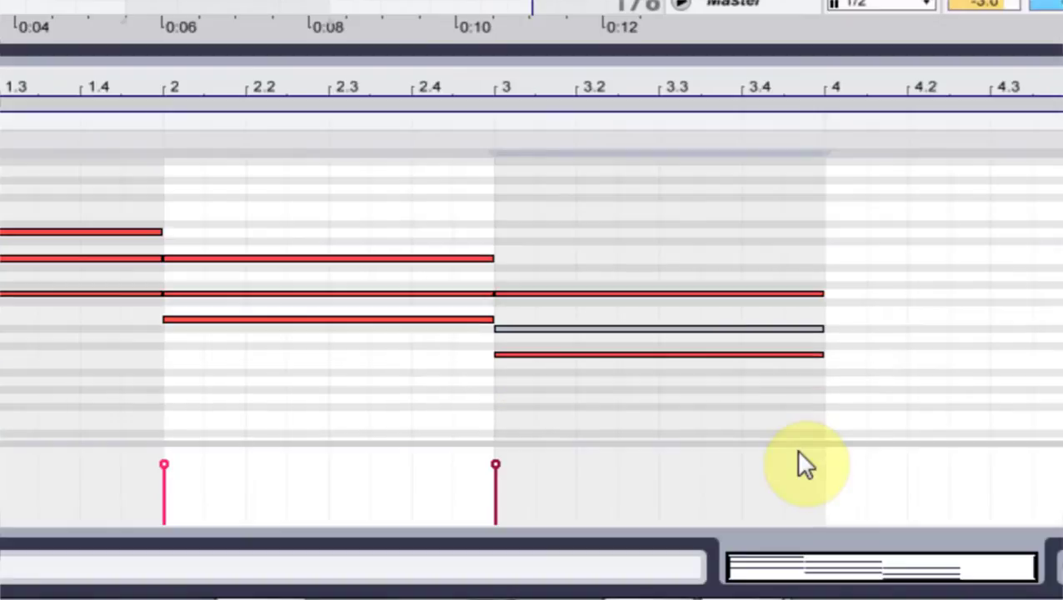
key(Up)
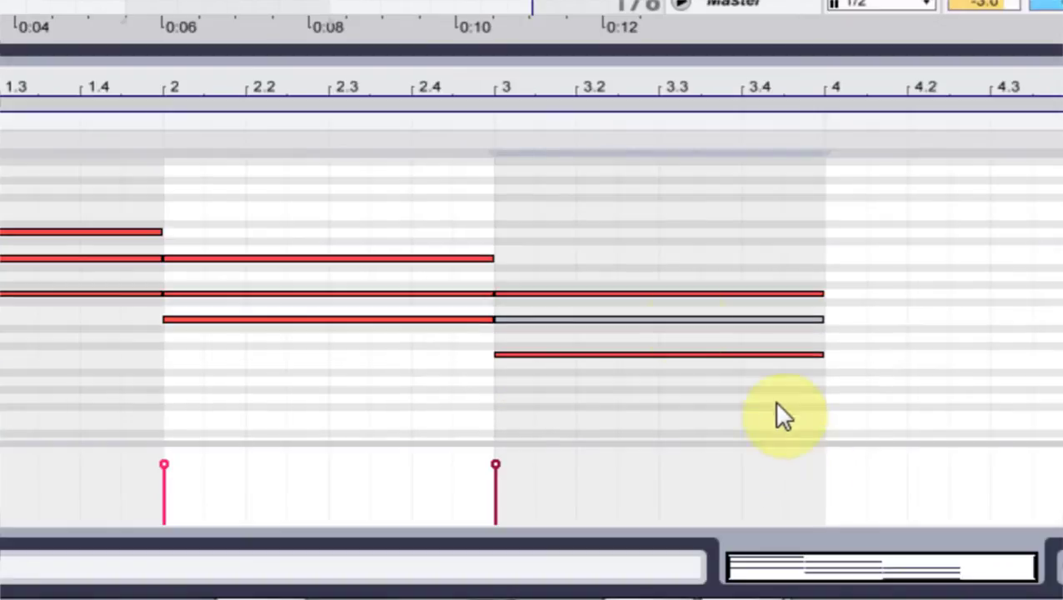
click(638, 295)
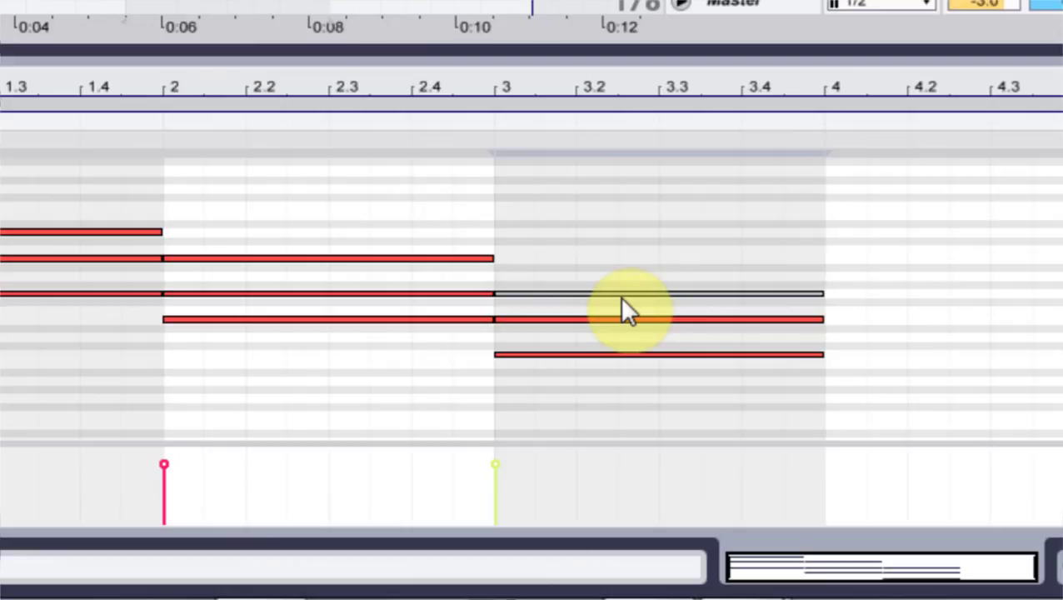
key(Up)
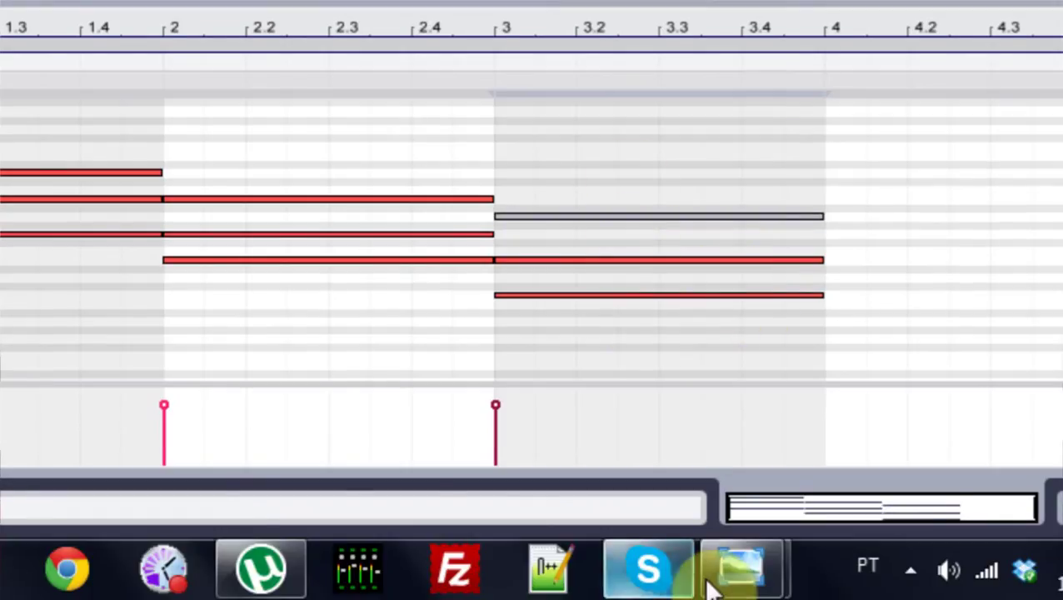
click(731, 573)
click(537, 375)
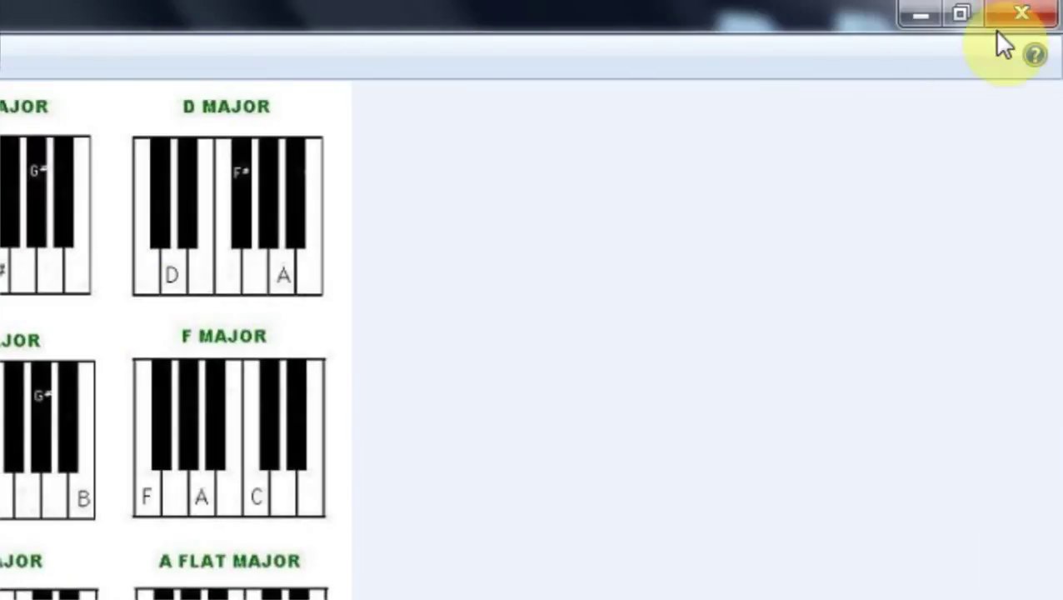
click(920, 15)
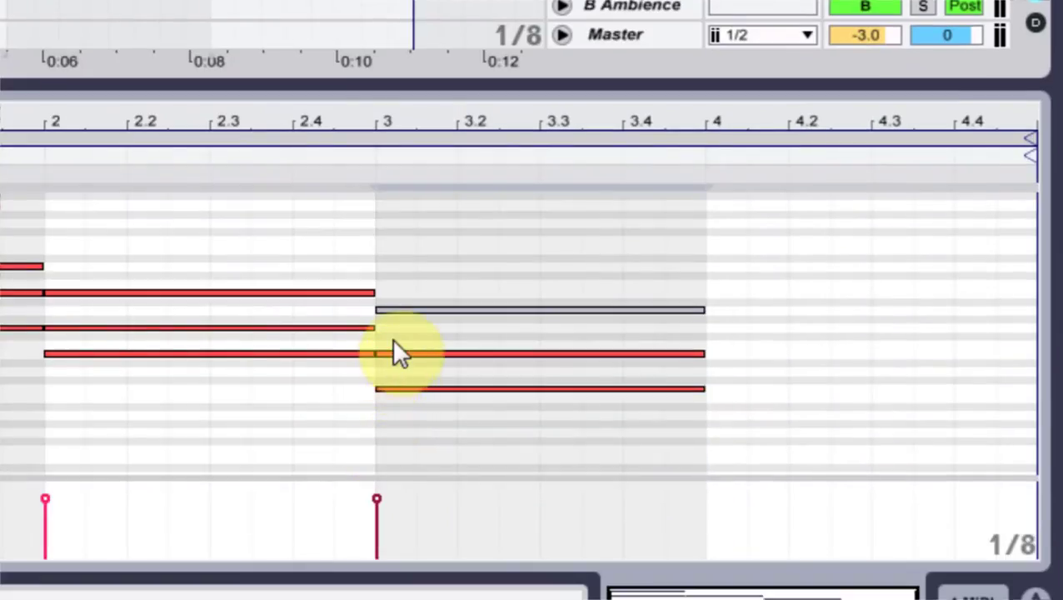
Lower one bar-3 note a semitone and copy the bar-3 chord into bar 4.
click(395, 310)
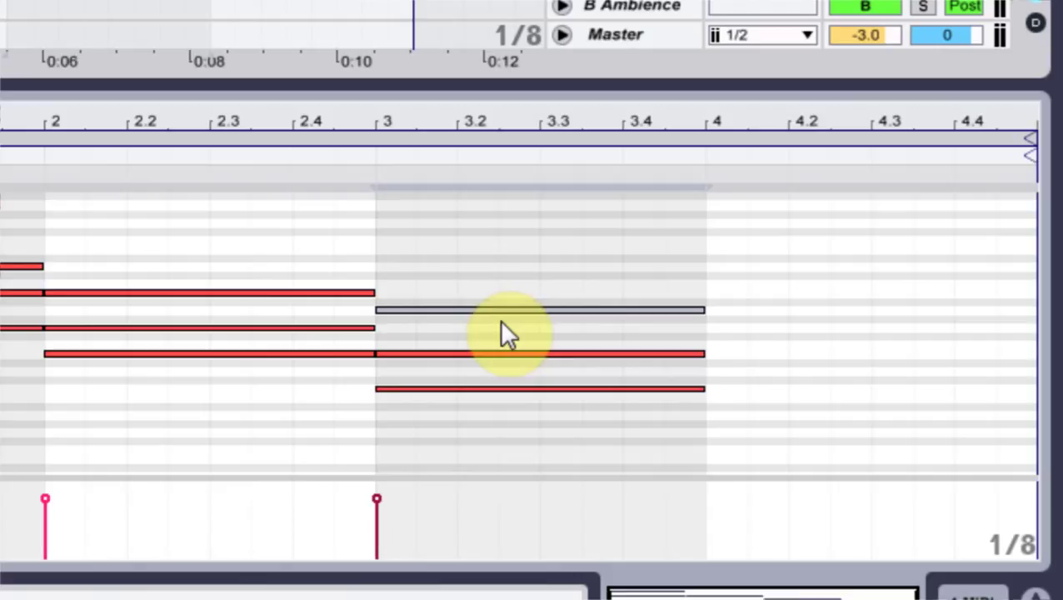
key(Down)
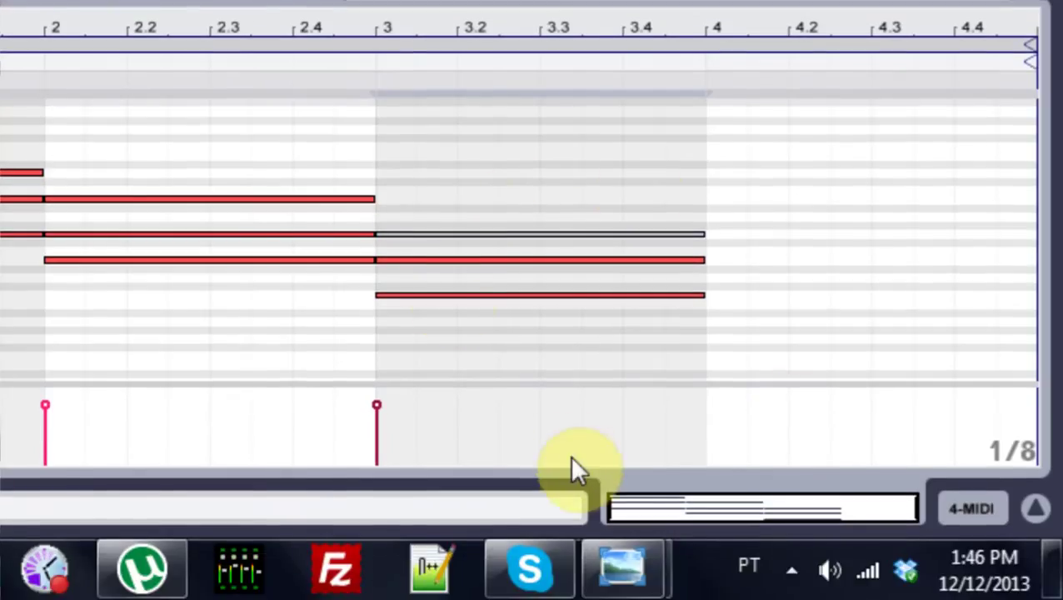
drag(640, 362, 454, 267)
drag(411, 297, 728, 280)
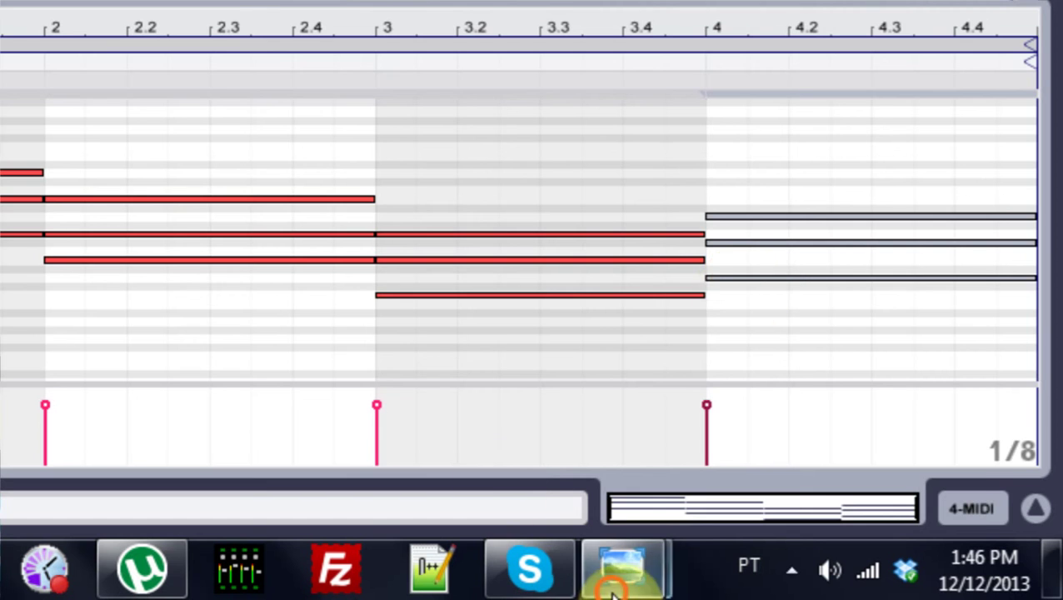
mouse_move(617, 569)
click(451, 422)
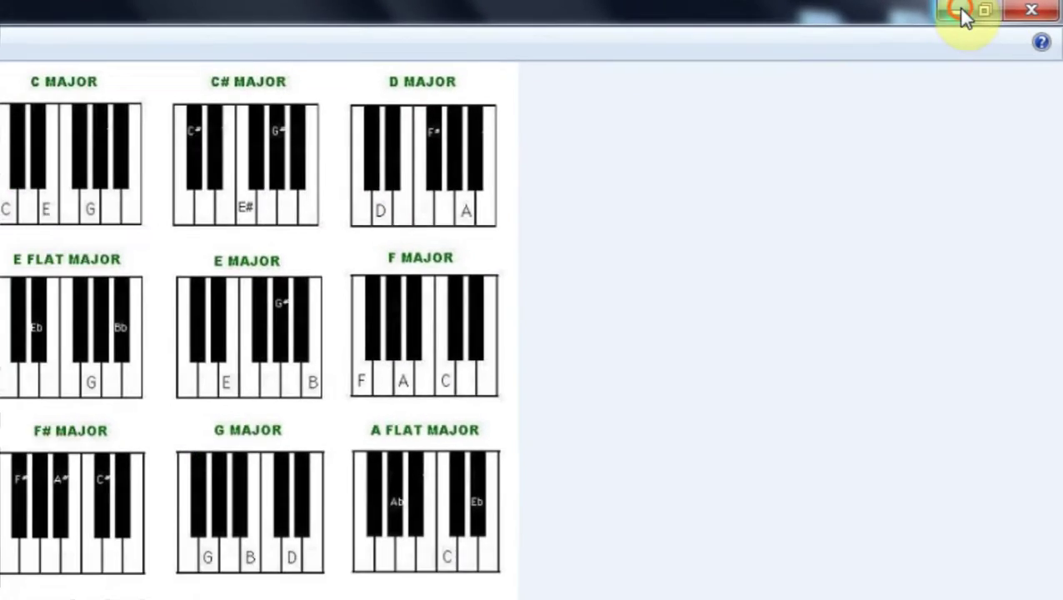
Minimize the major chord chart to bring the Live project back.
click(966, 15)
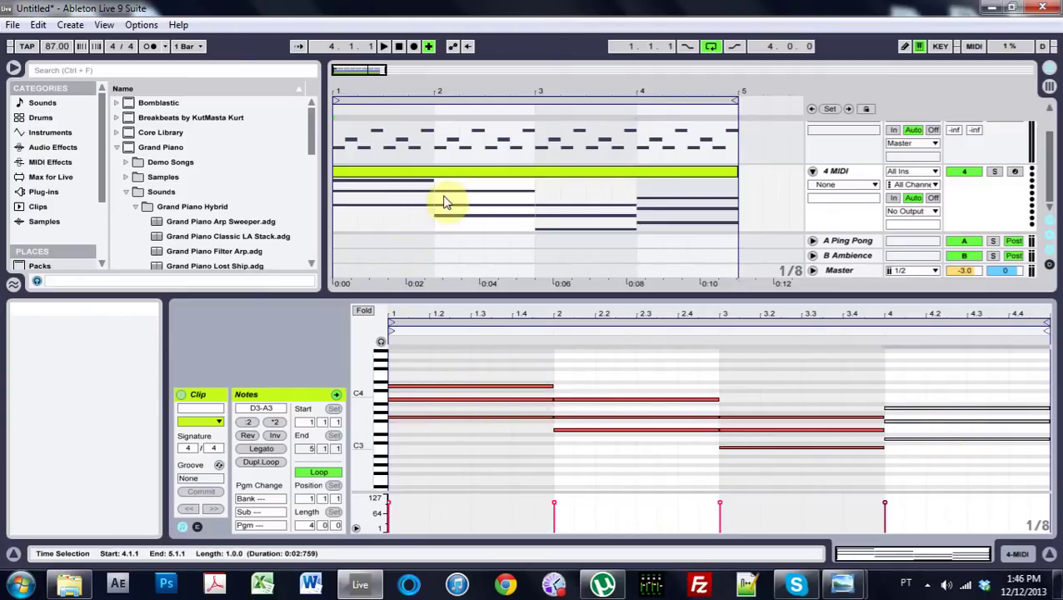
Enlarge the browser area and drop Grand Piano Pad.adg onto the 4 MIDI chord track.
drag(216, 298, 232, 403)
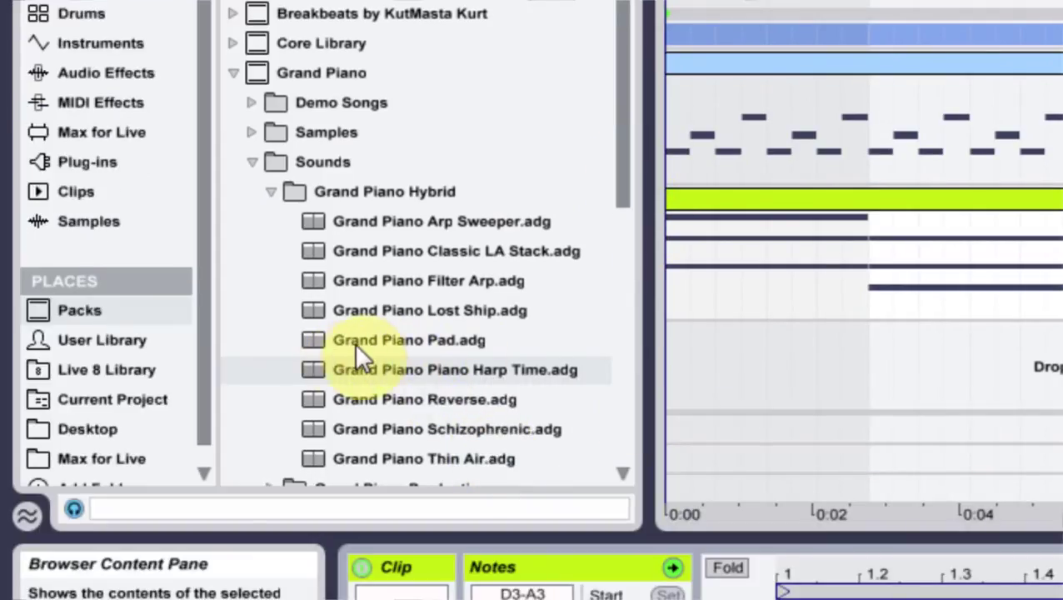
drag(409, 341, 796, 275)
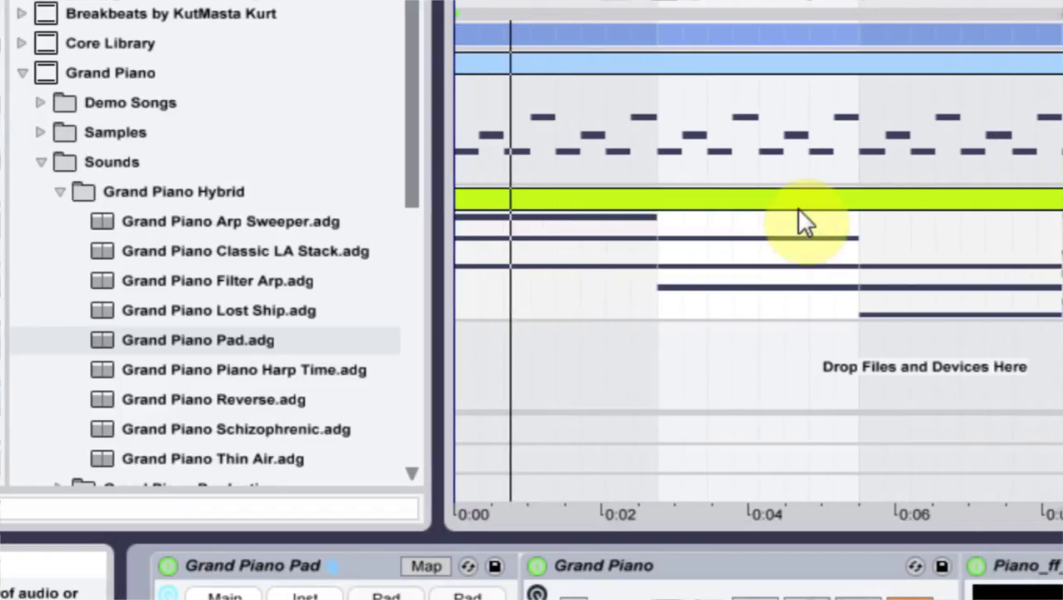
Drop the 4 MIDI clip's chords an octave to C2–D3 and fold the editor to used rows.
double_click(864, 202)
click(798, 434)
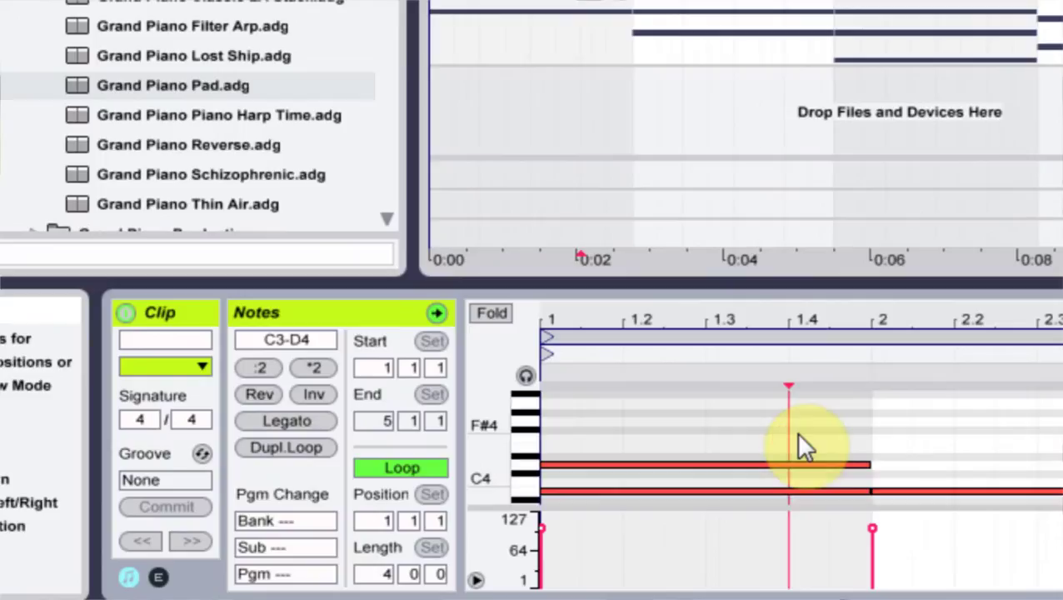
click(798, 434)
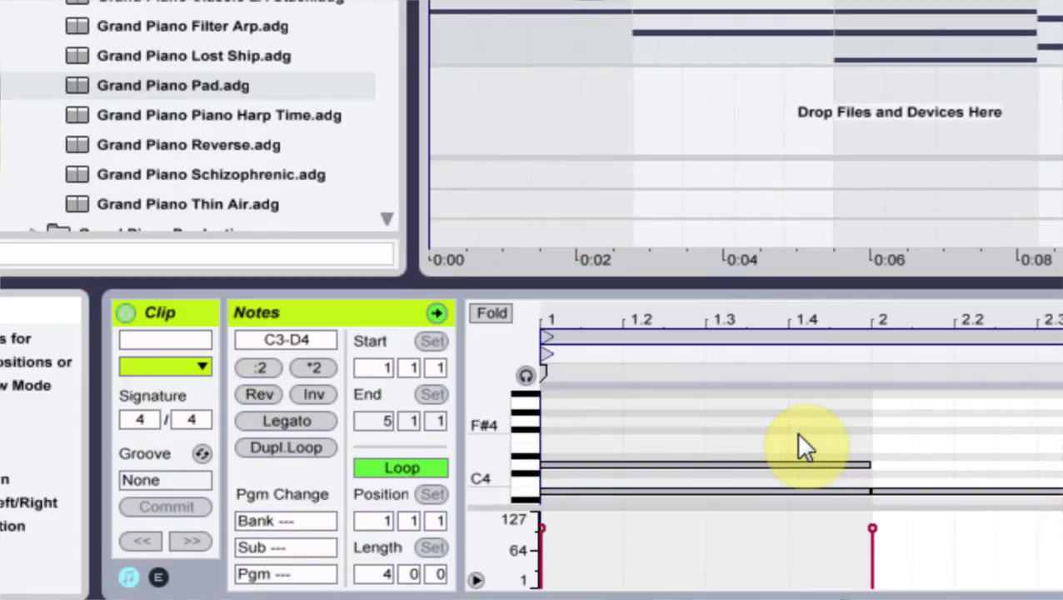
key(shift+Down)
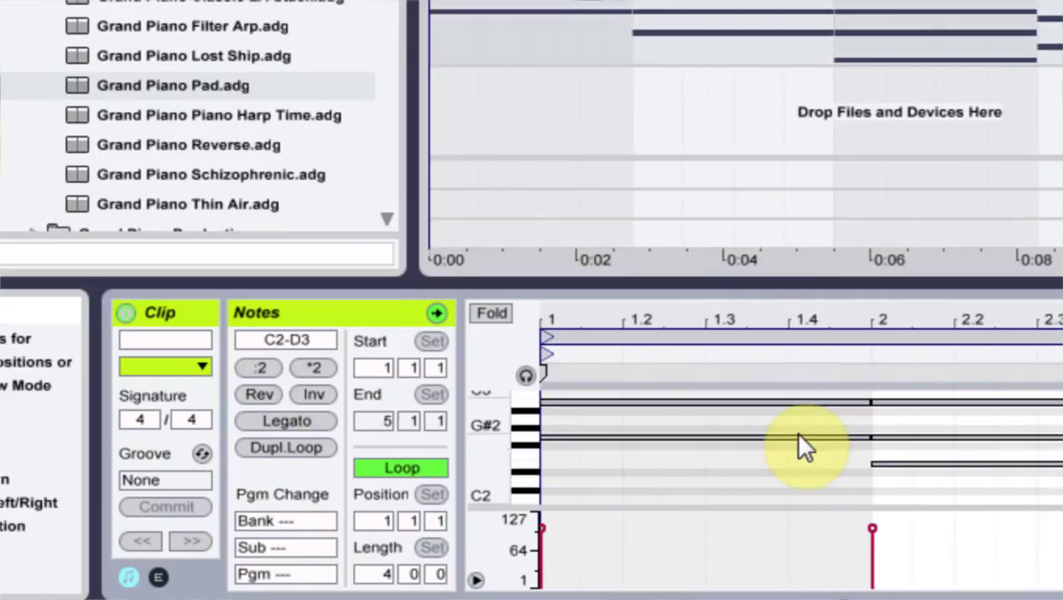
key(space)
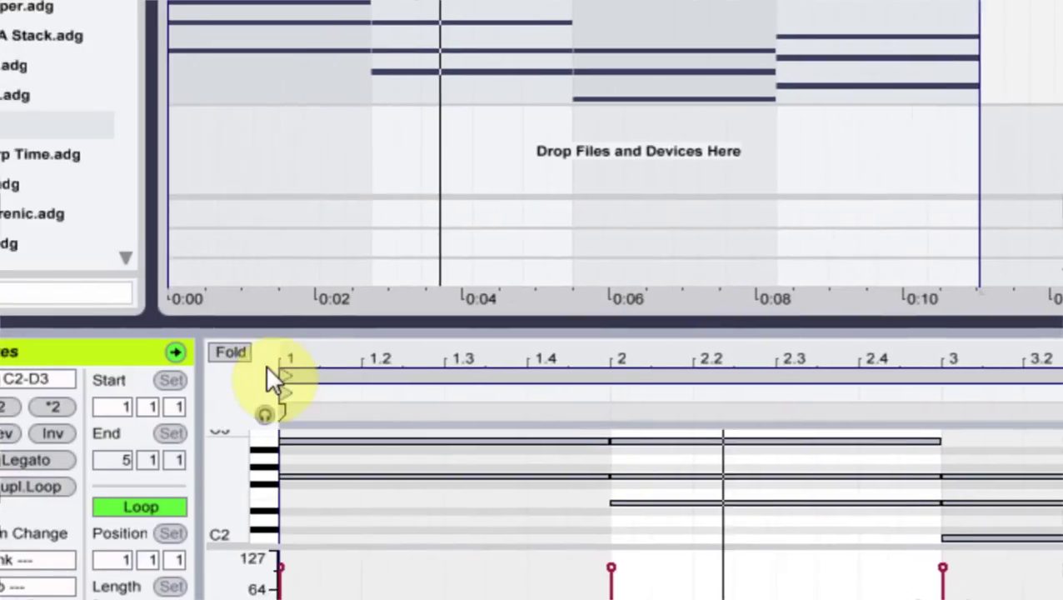
click(74, 354)
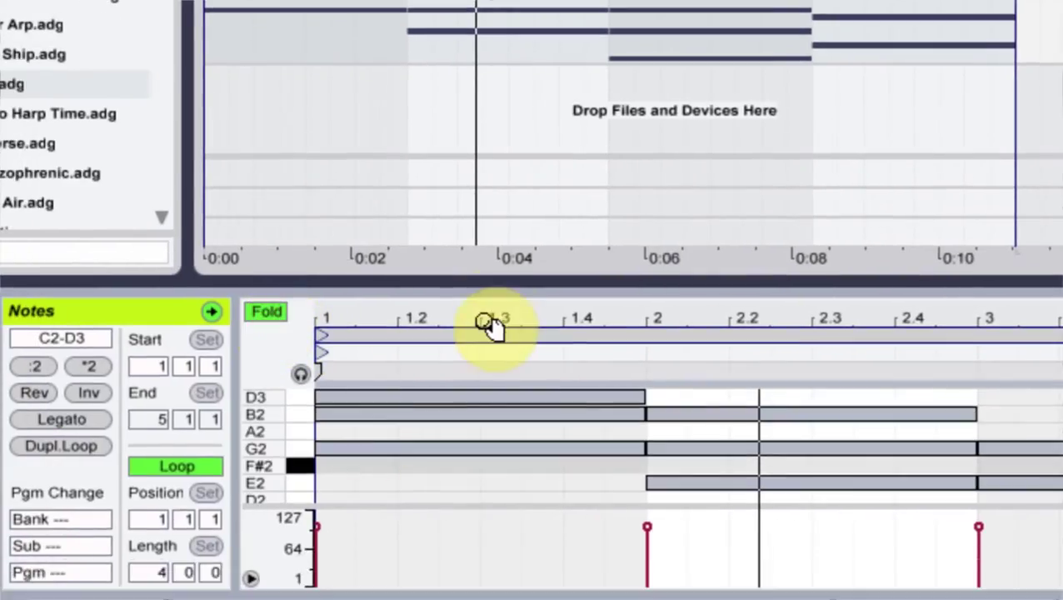
drag(465, 290, 458, 165)
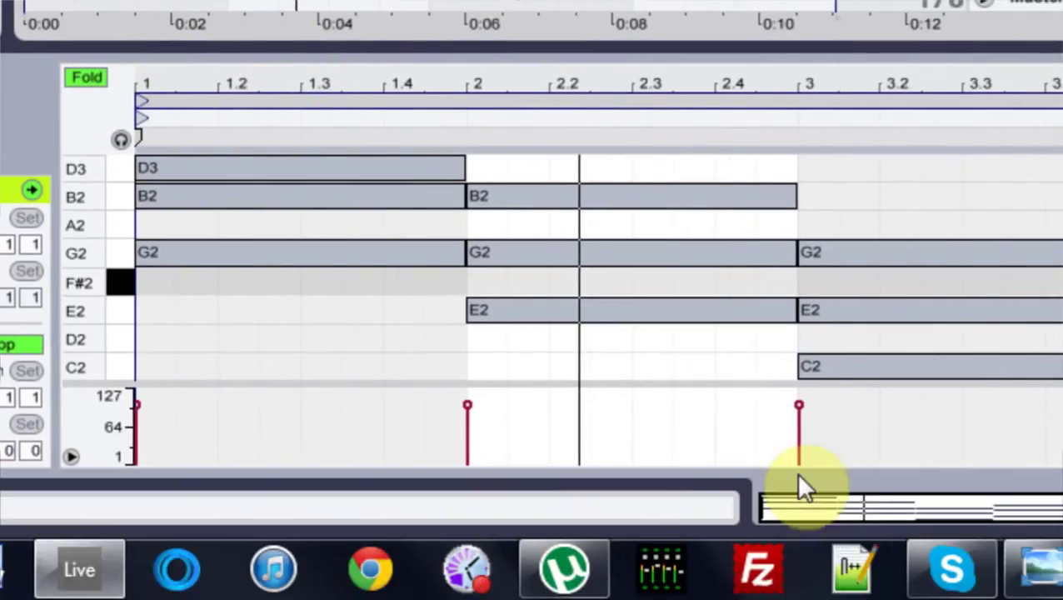
drag(398, 54, 431, 152)
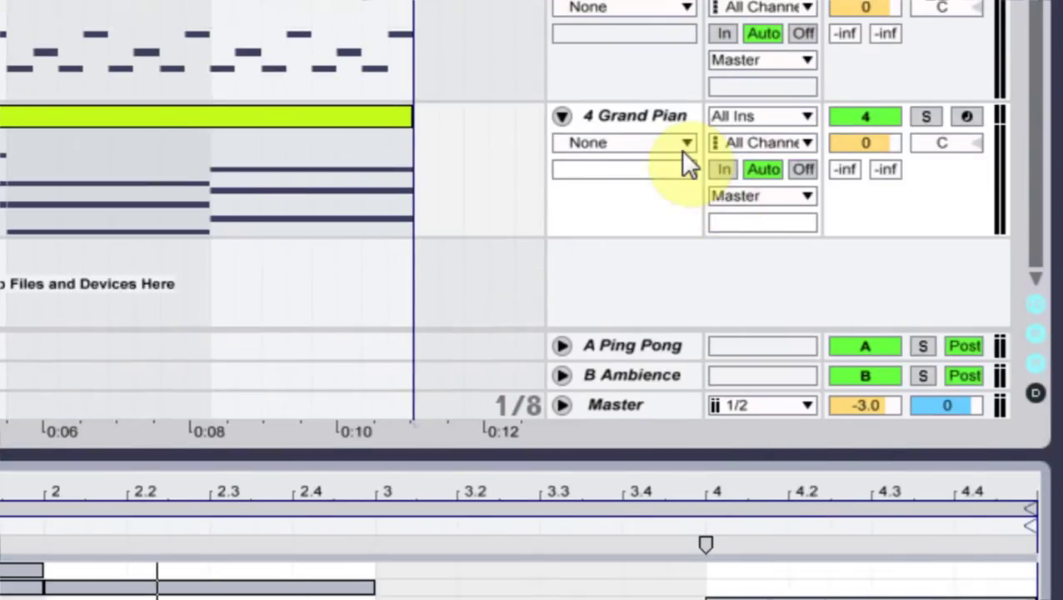
Duplicate the 4 Grand Piano track, load Grand Piano Reverse.adg onto the new track 5, and play.
click(649, 124)
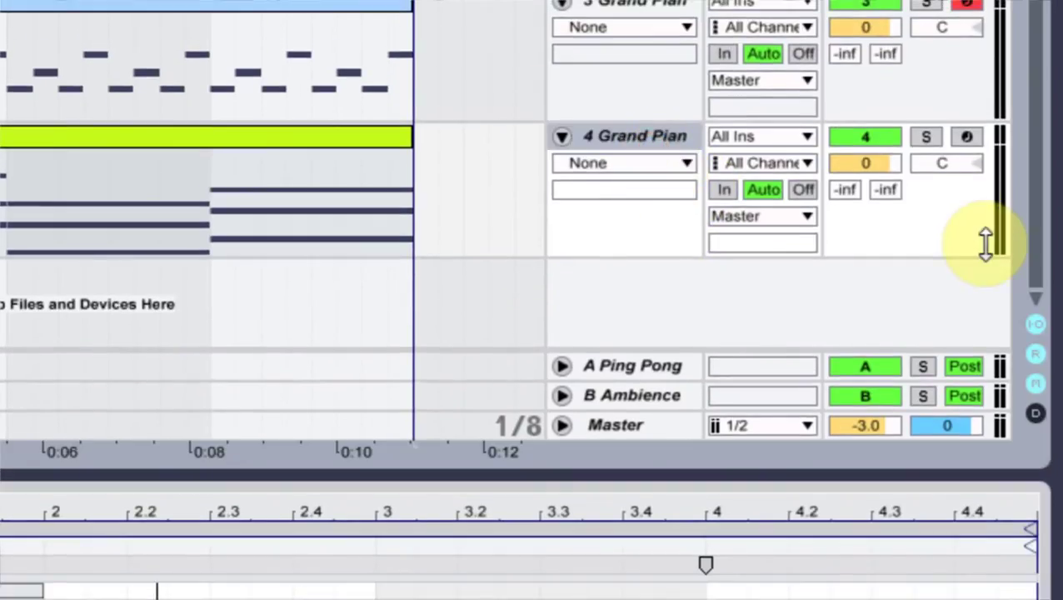
key(ctrl+d)
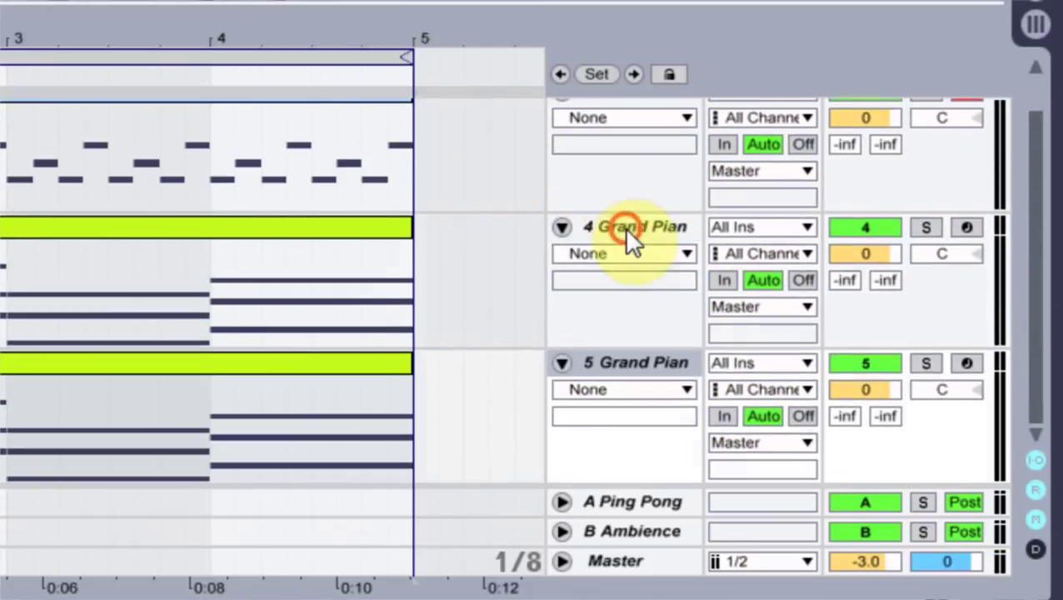
click(624, 227)
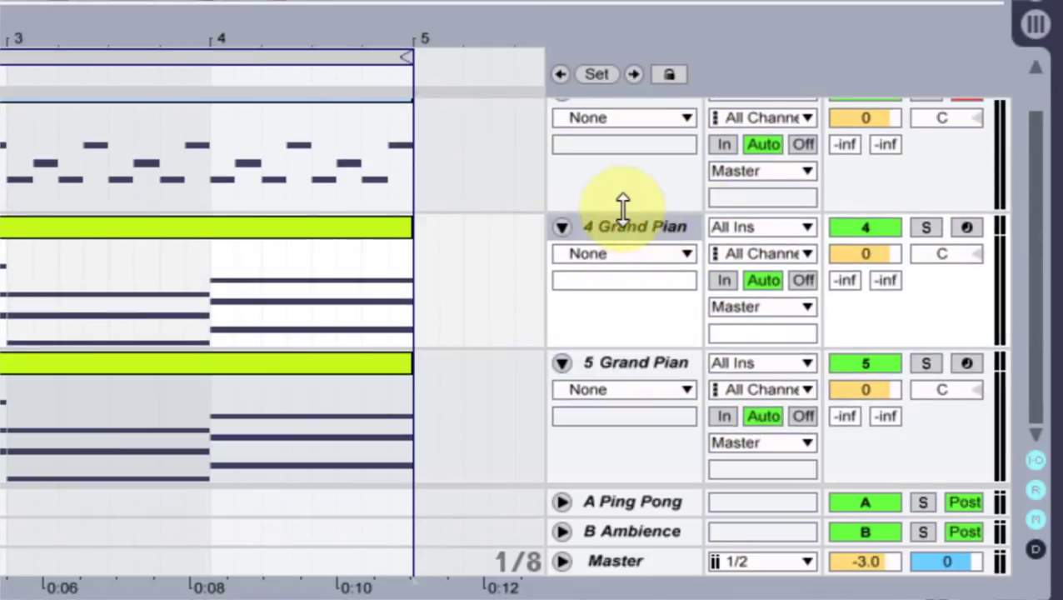
click(620, 362)
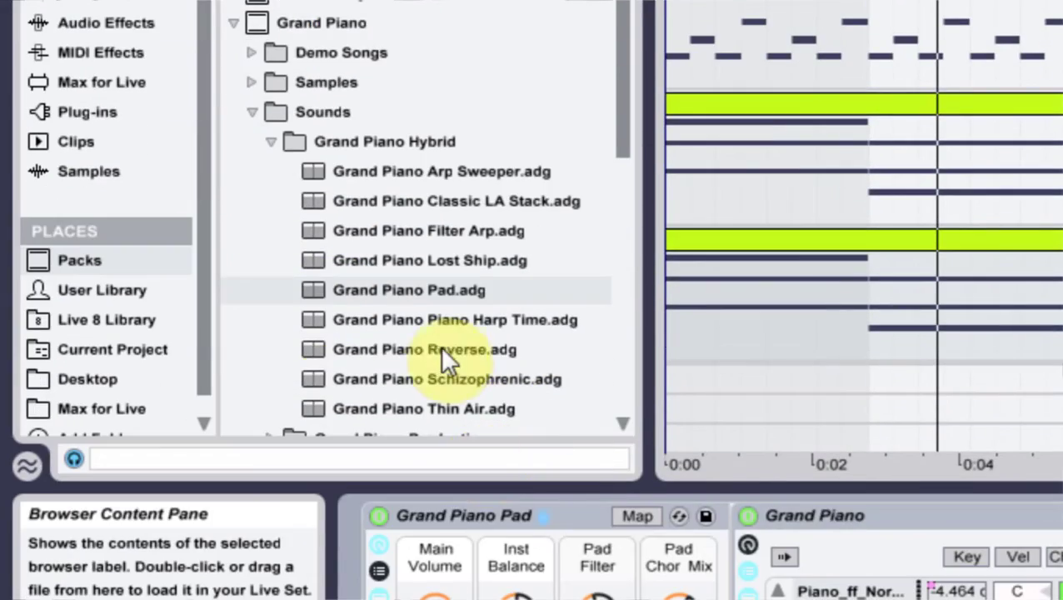
drag(425, 460, 809, 368)
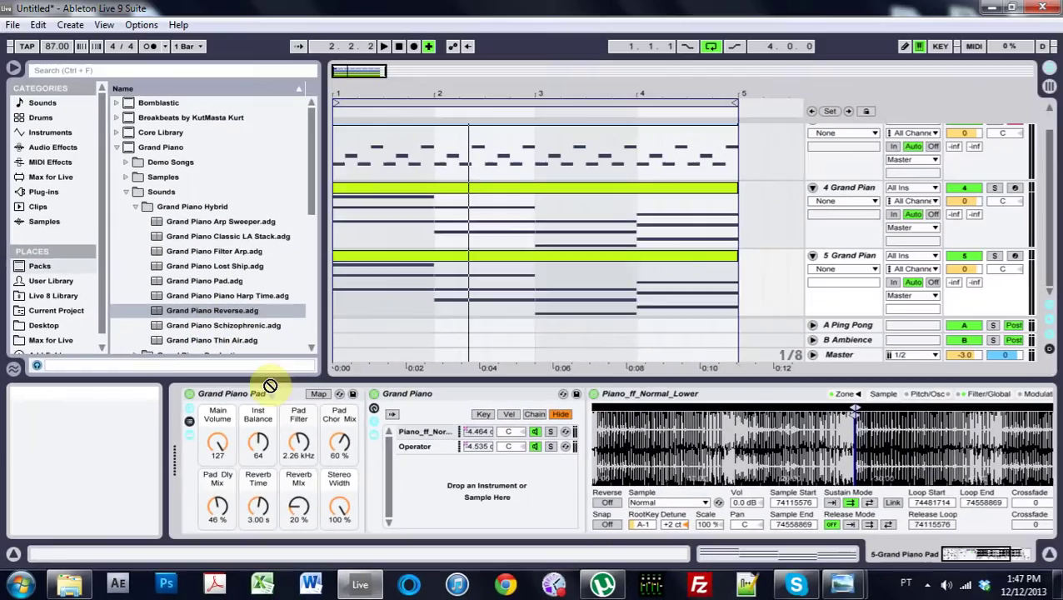
drag(224, 393, 225, 393)
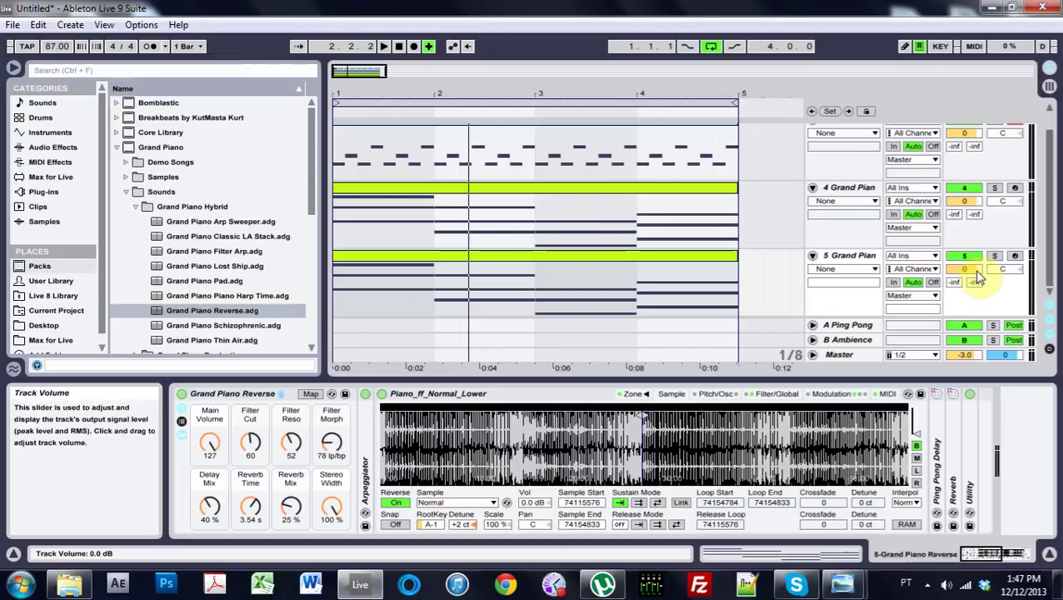
key(space)
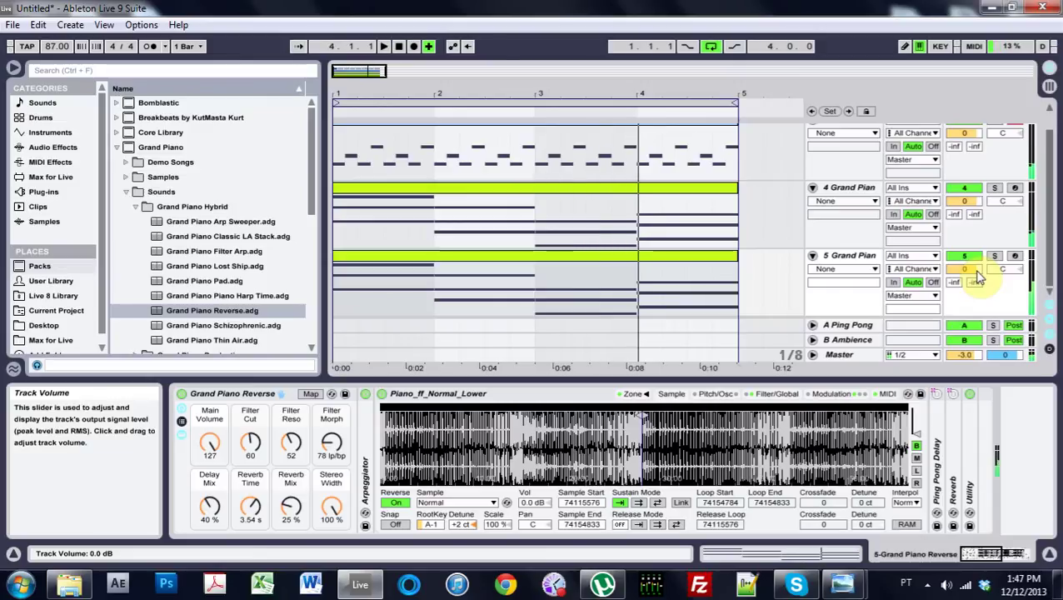
Lower track volumes to about -5.4 dB (track 5), -3.5 dB (track 4) and -2.0 dB (track 3).
drag(979, 278, 980, 275)
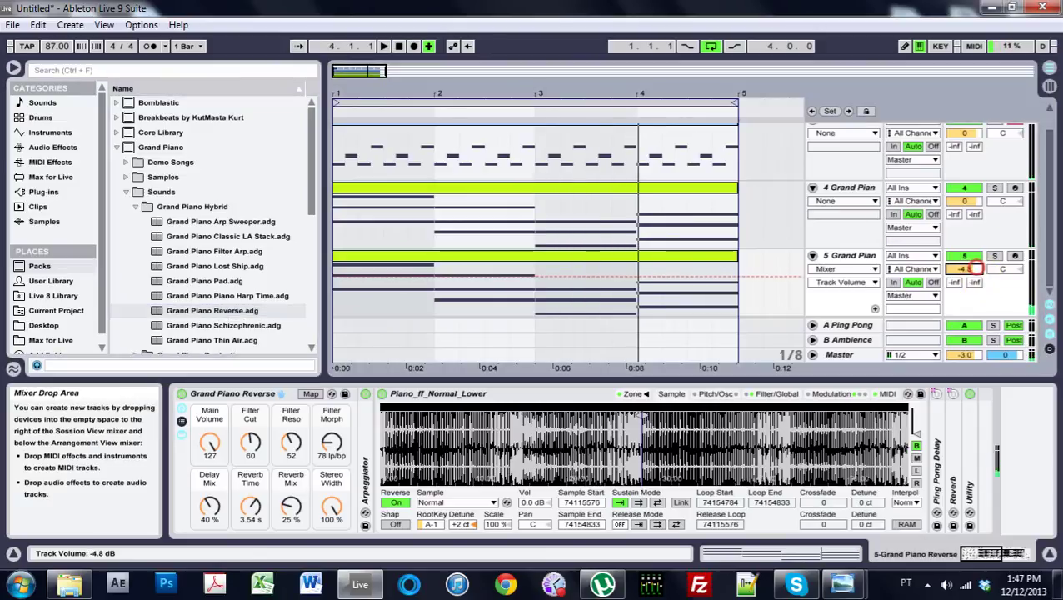
drag(973, 197, 973, 207)
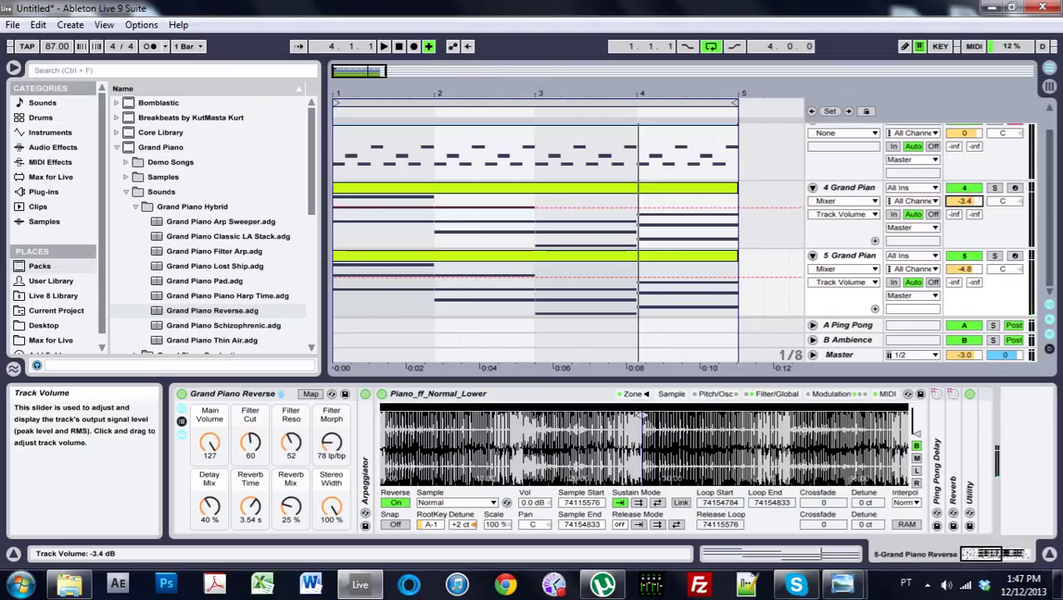
drag(964, 125, 964, 129)
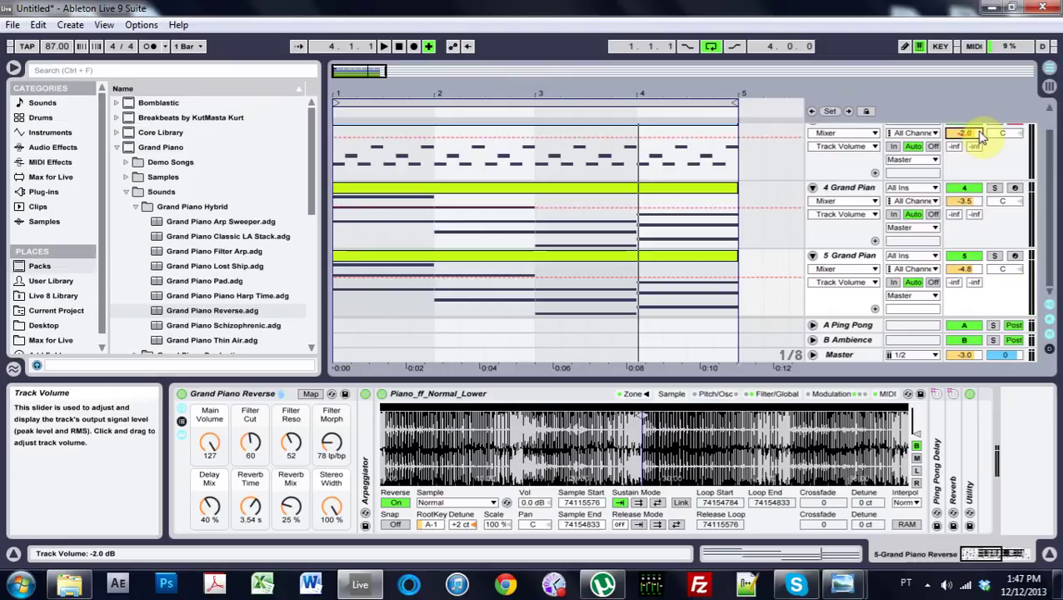
key(space)
drag(964, 267, 965, 271)
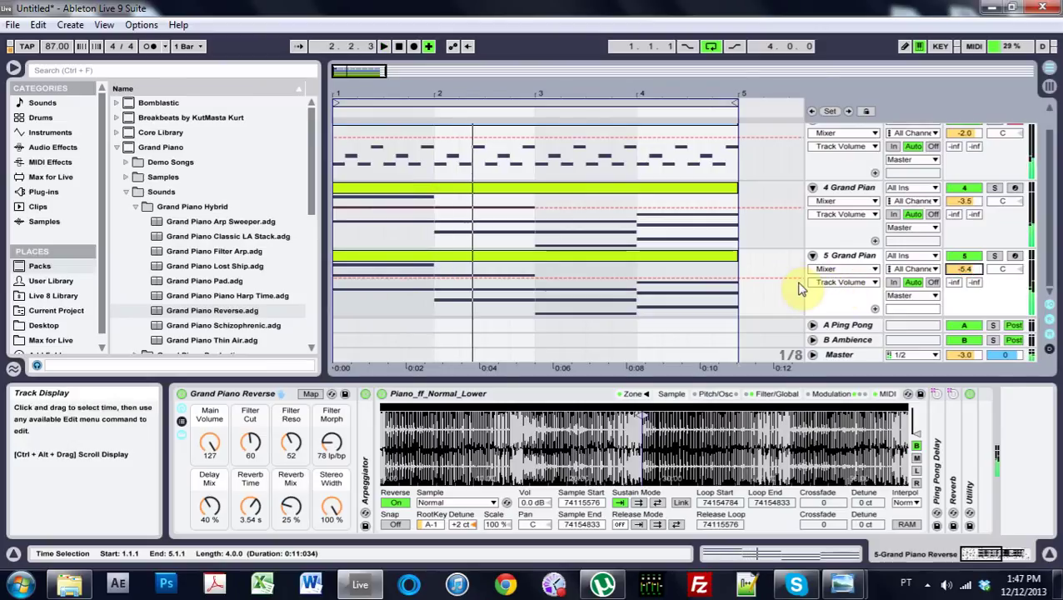
click(486, 258)
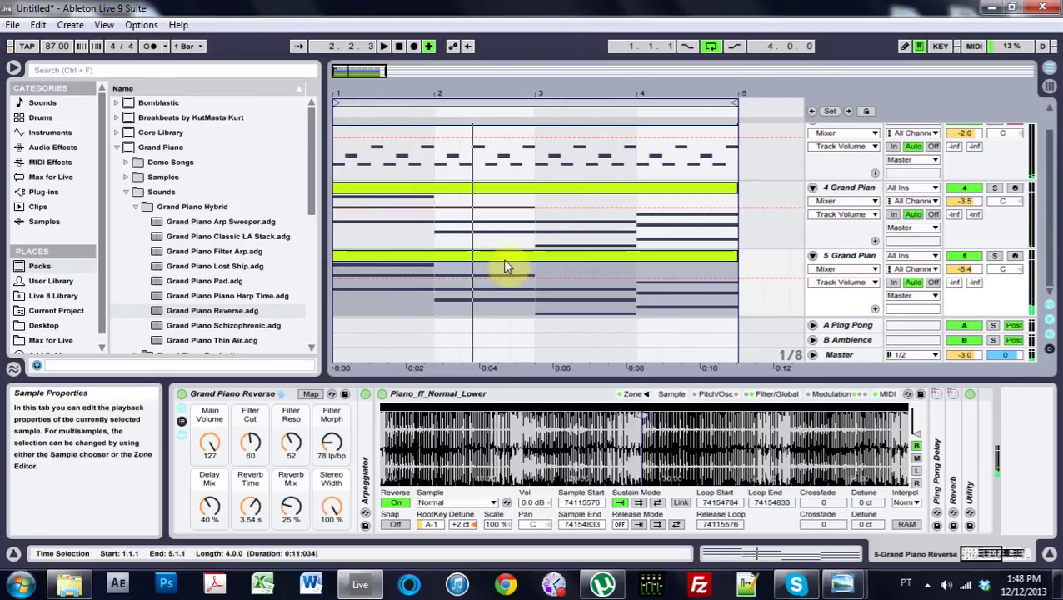
Open track 5's chord clip and lower track 5's volume to -6.9, then -9.9 dB.
double_click(502, 256)
click(515, 481)
key(space)
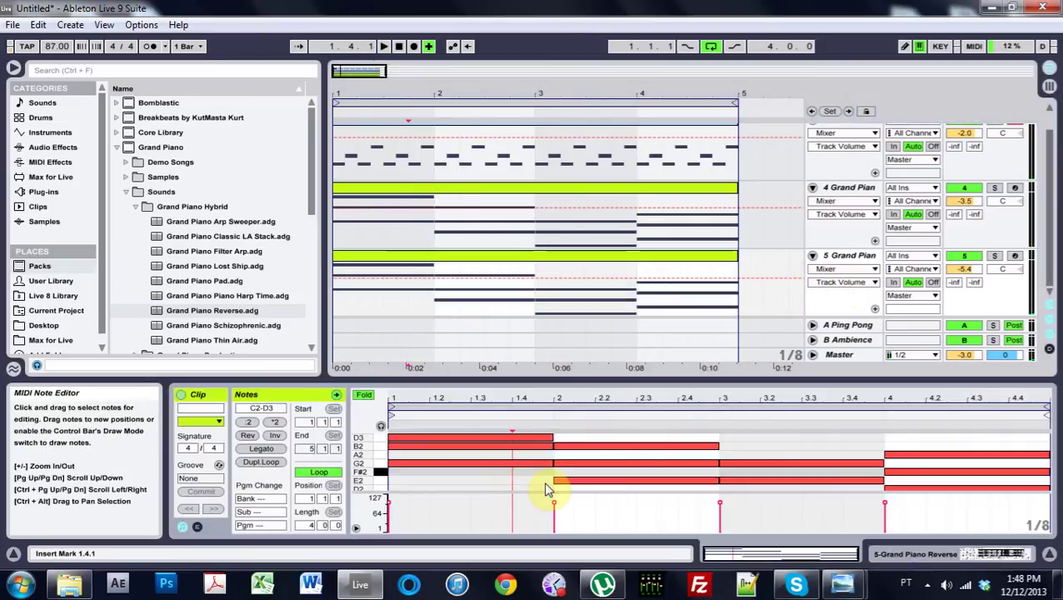
key(ctrl+a)
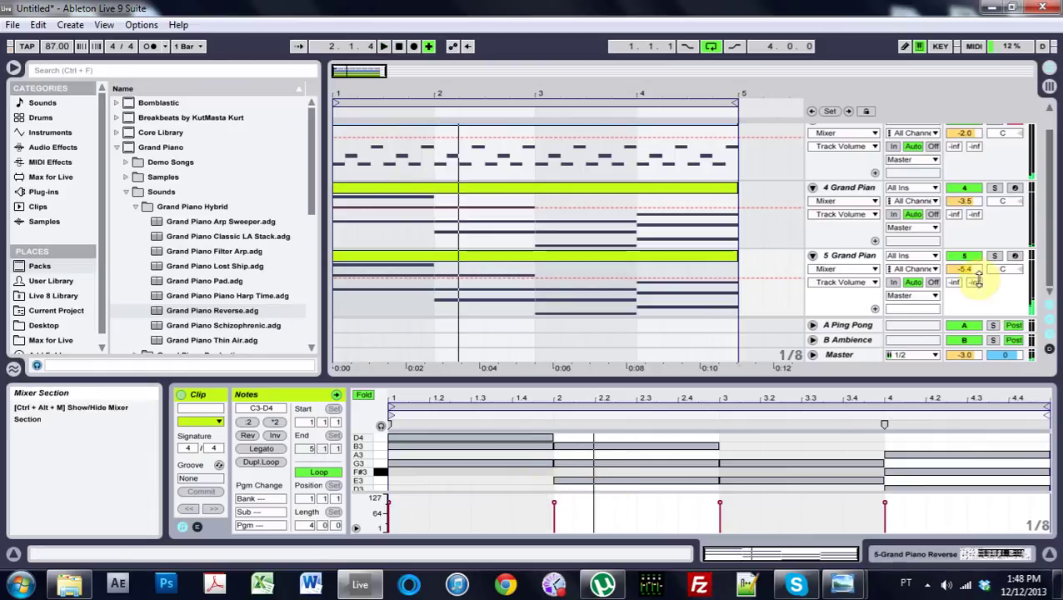
mouse_move(963, 268)
mouse_down()
mouse_move(964, 281)
mouse_move(976, 280)
mouse_up()
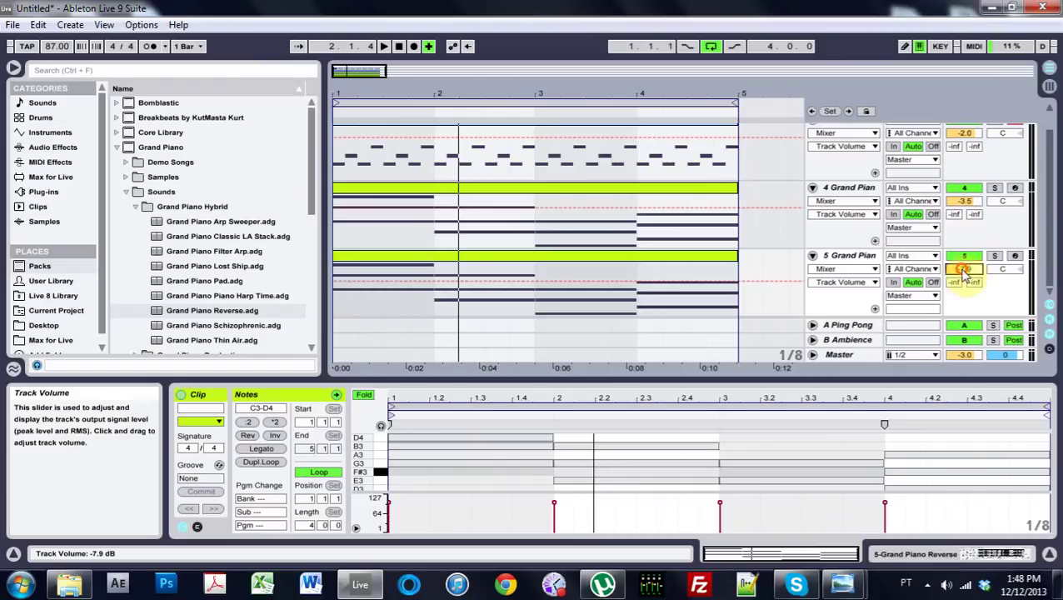
key(space)
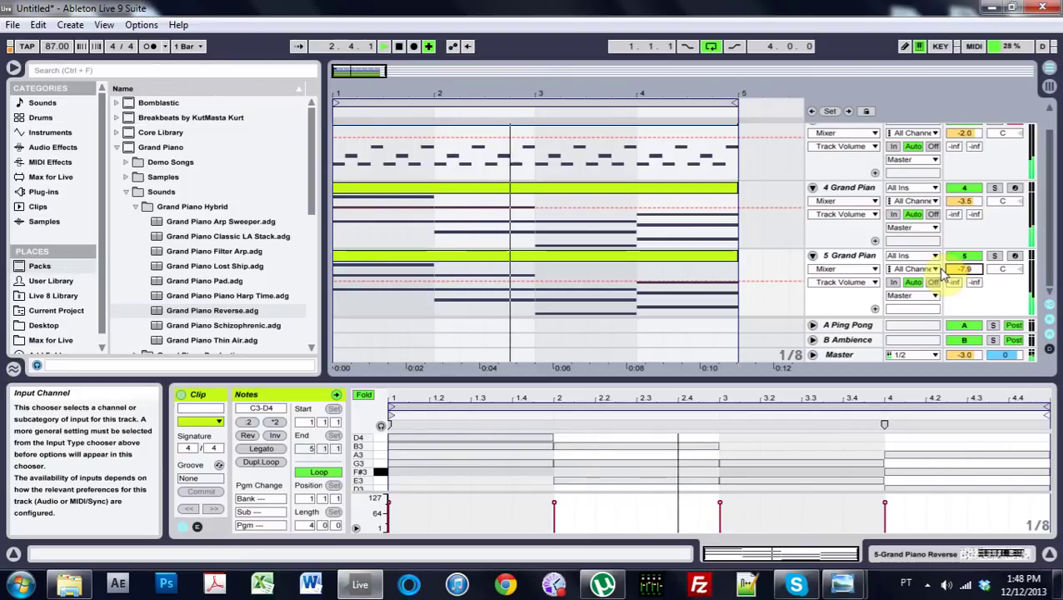
key(space)
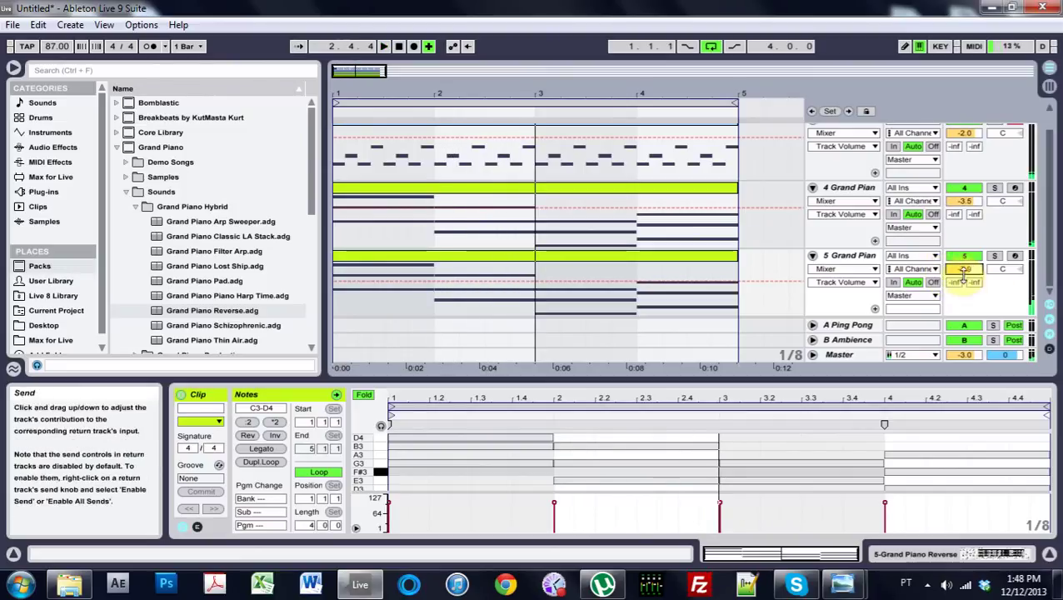
drag(963, 269, 964, 275)
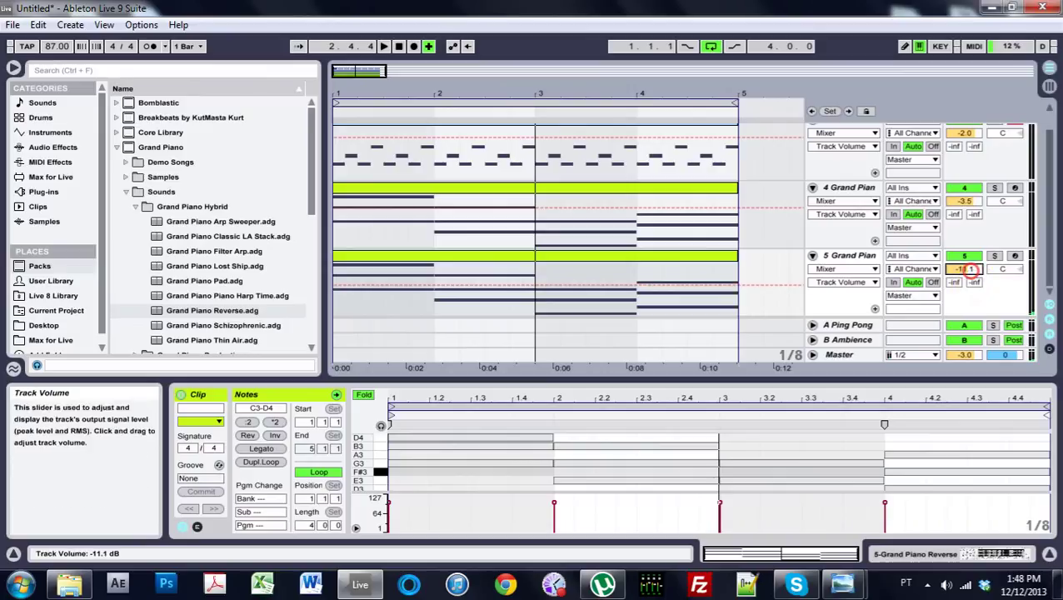
Turn the Grand Piano Pad's Reverb Mix macro on track 4 to 31% and play the loop.
click(842, 188)
click(921, 560)
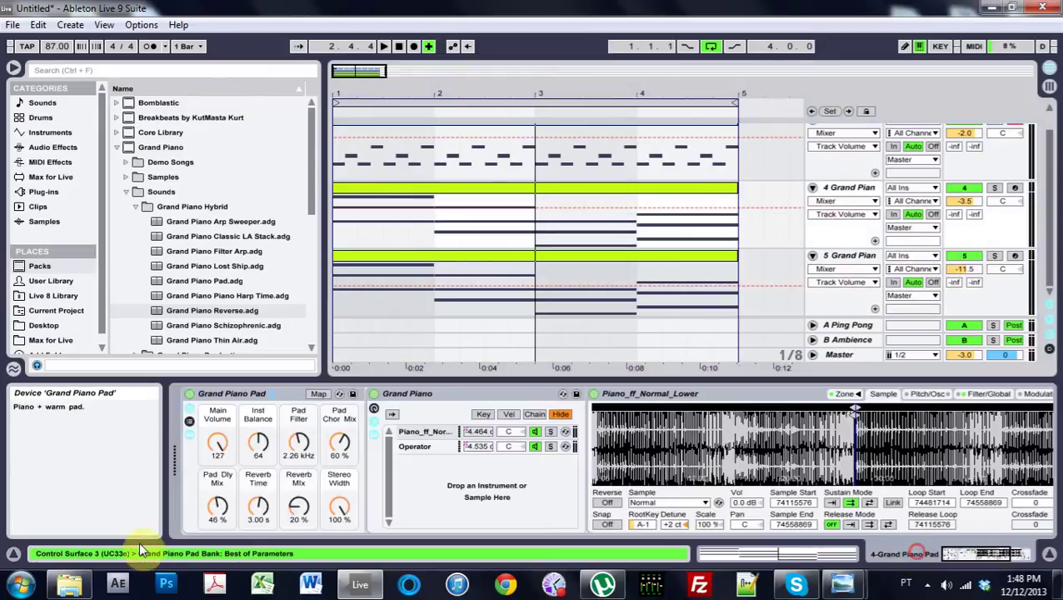
click(293, 510)
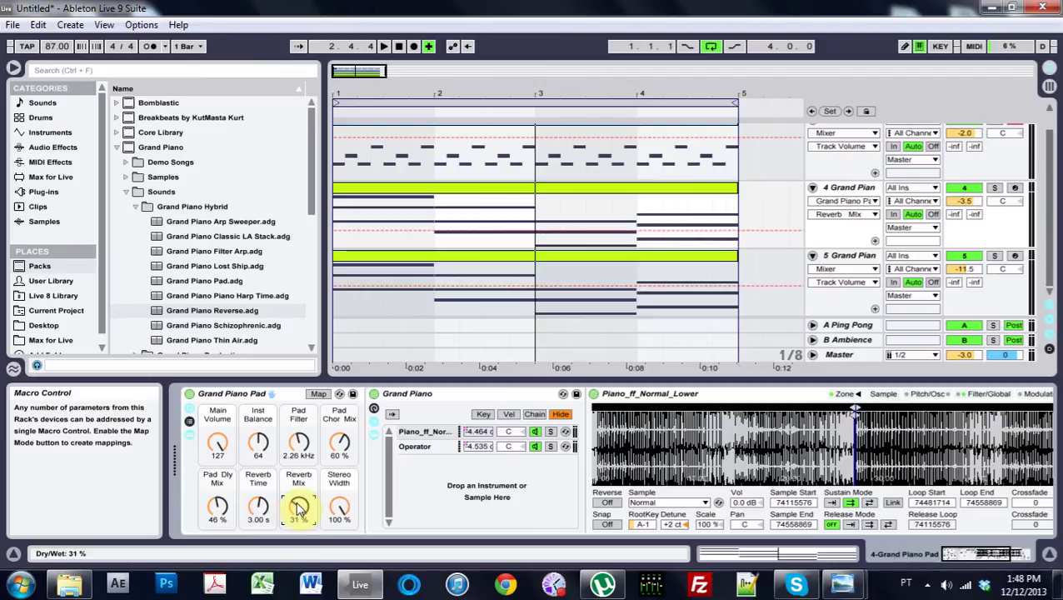
key(space)
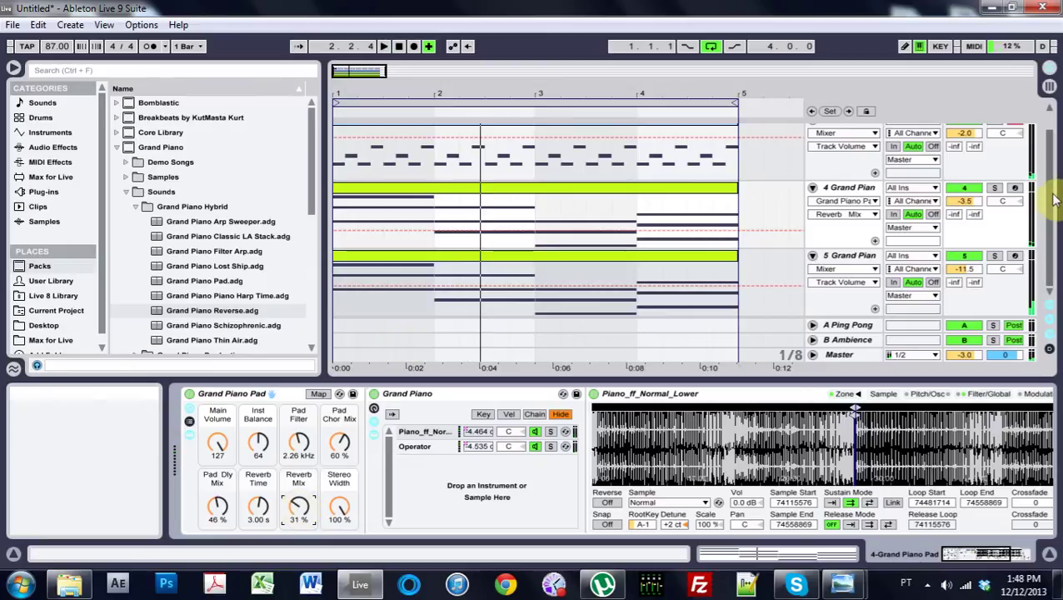
drag(1049, 196, 1049, 133)
Copy the piano chord clip onto the Hip-Hop Sub Bass track in the unfolded SUB group.
click(827, 134)
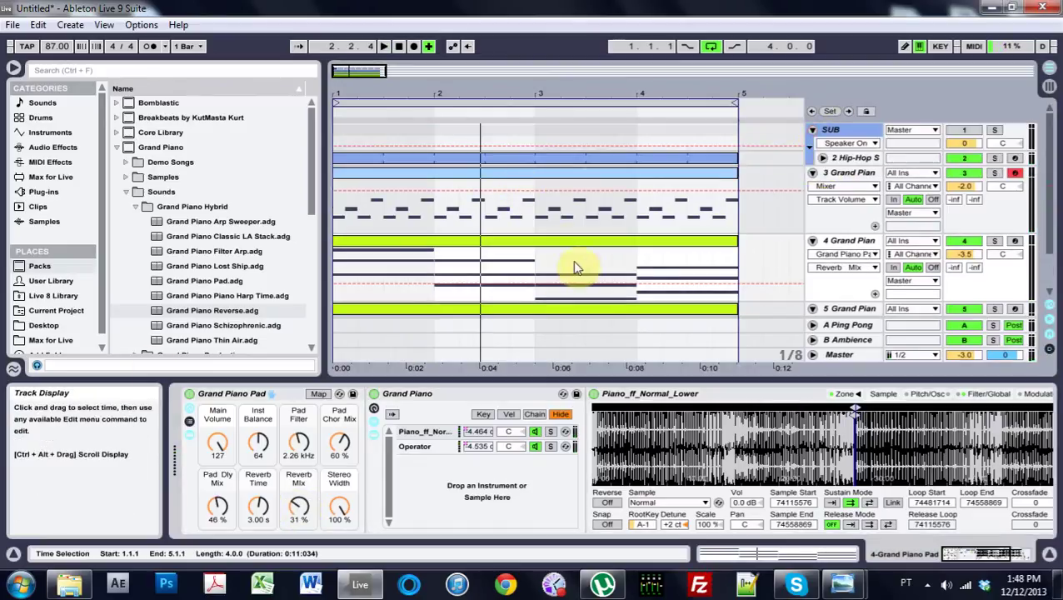
click(567, 236)
click(499, 242)
drag(504, 192, 495, 163)
click(491, 160)
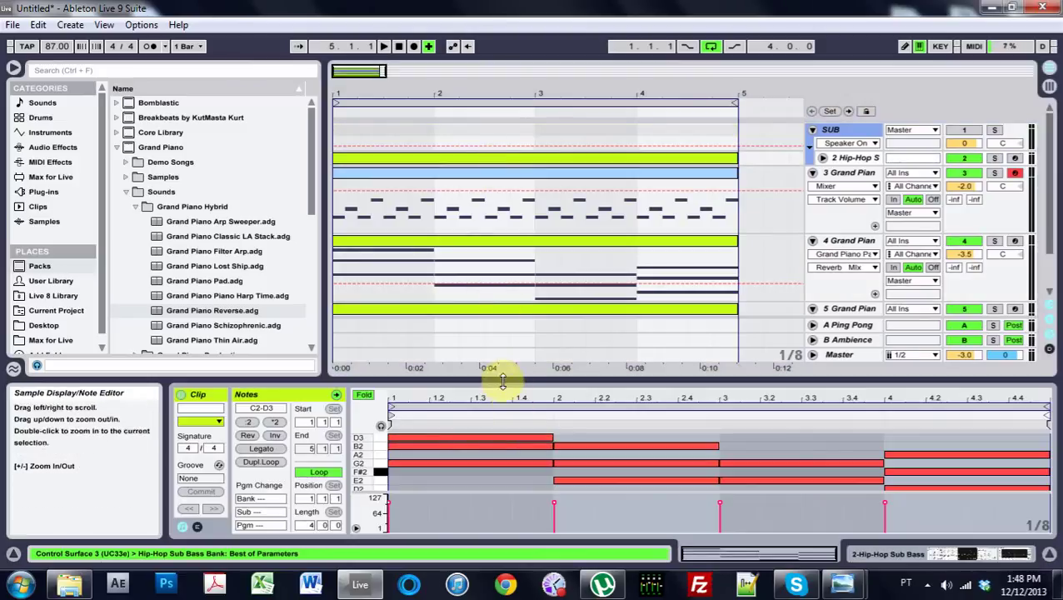
drag(502, 380, 498, 239)
Delete the upper chord notes in bars 1–4, leaving only the lowest note per bar.
drag(633, 381, 481, 316)
key(Delete)
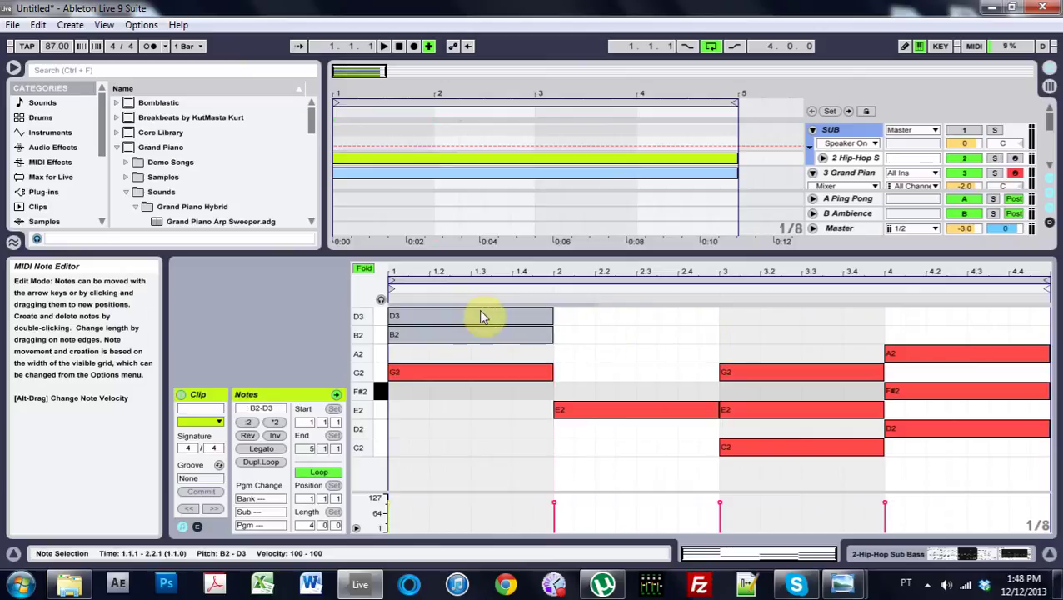
key(Delete)
drag(791, 320, 790, 433)
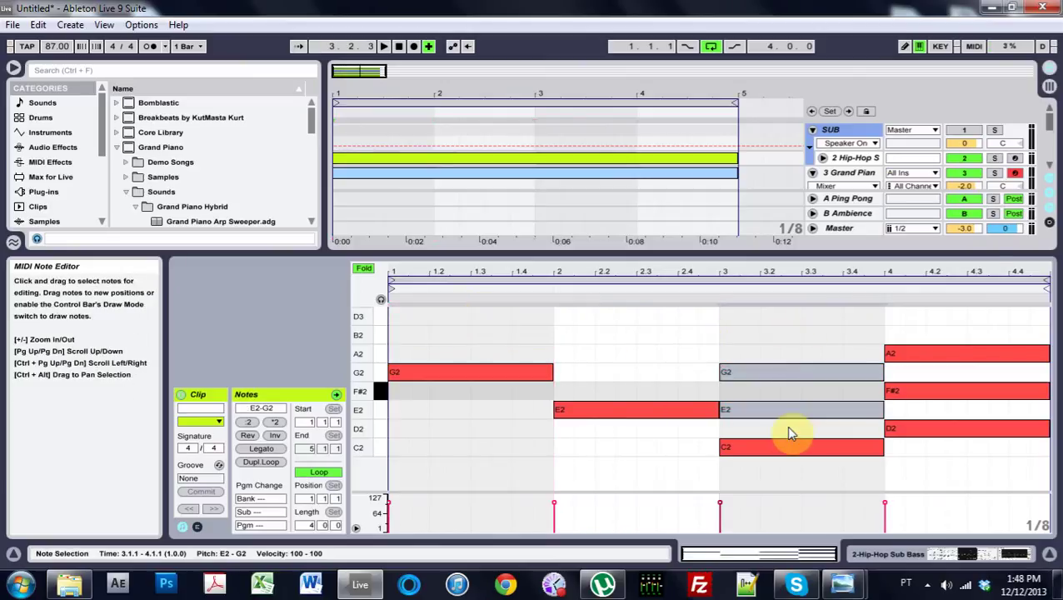
key(Delete)
drag(919, 333, 909, 425)
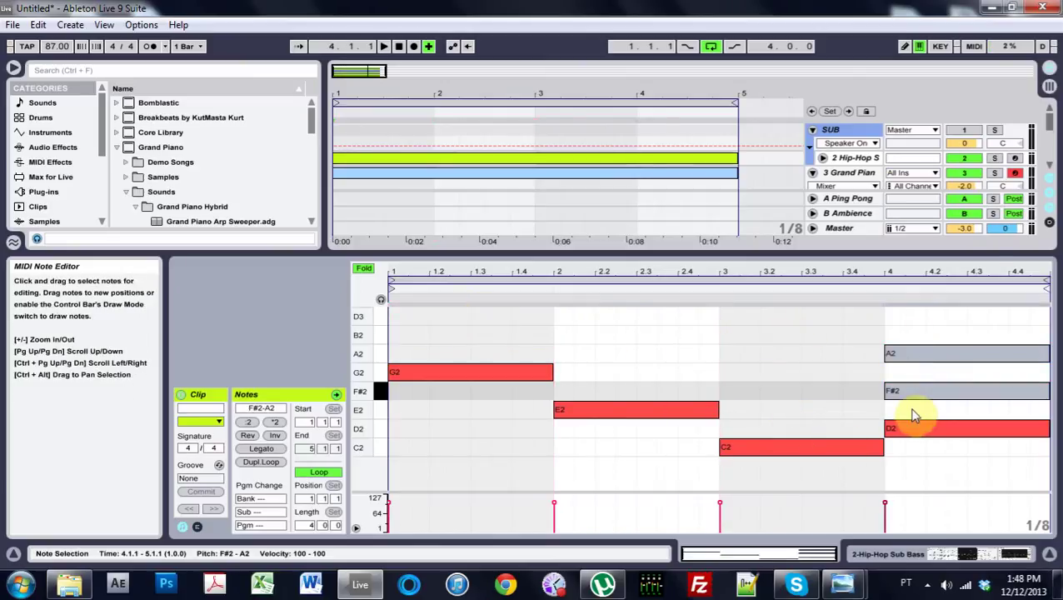
key(Delete)
Raise C2 and D2 an octave, then drop all four notes two octaves to G0, E0, C1, D1.
click(768, 447)
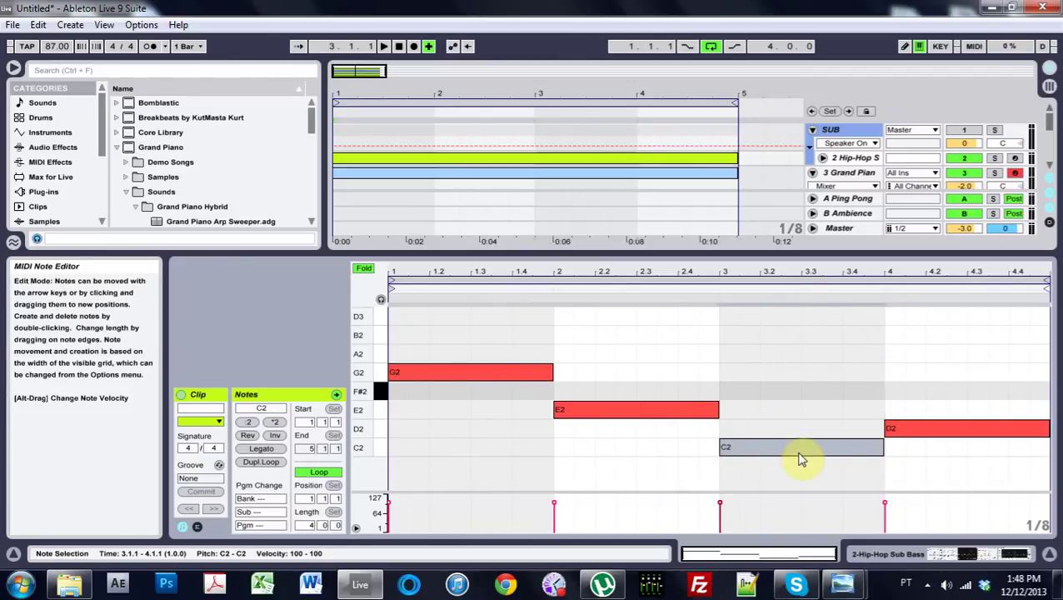
key(shift+Up)
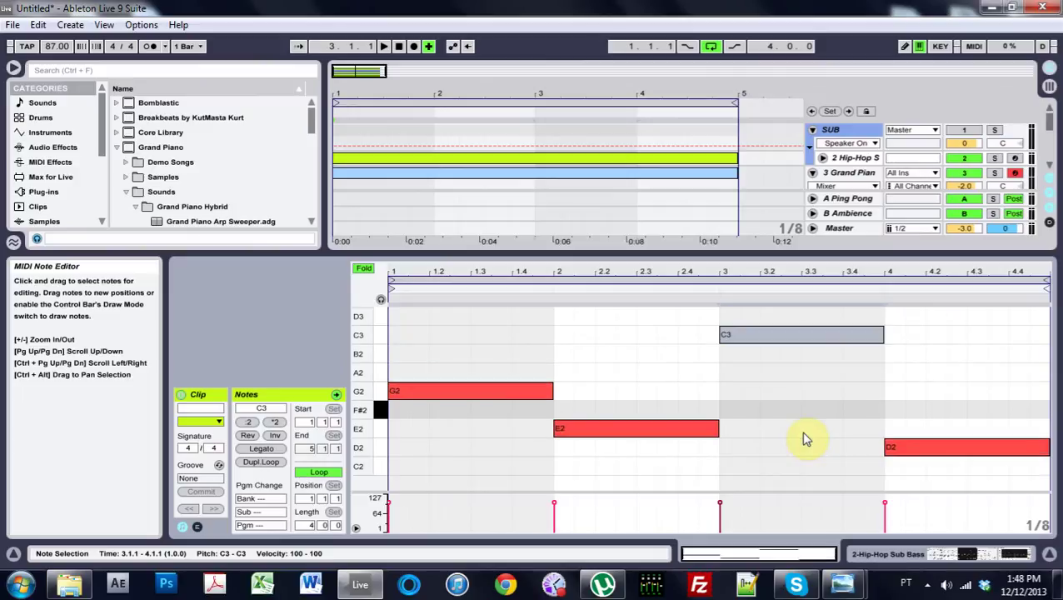
click(923, 446)
key(shift+Up)
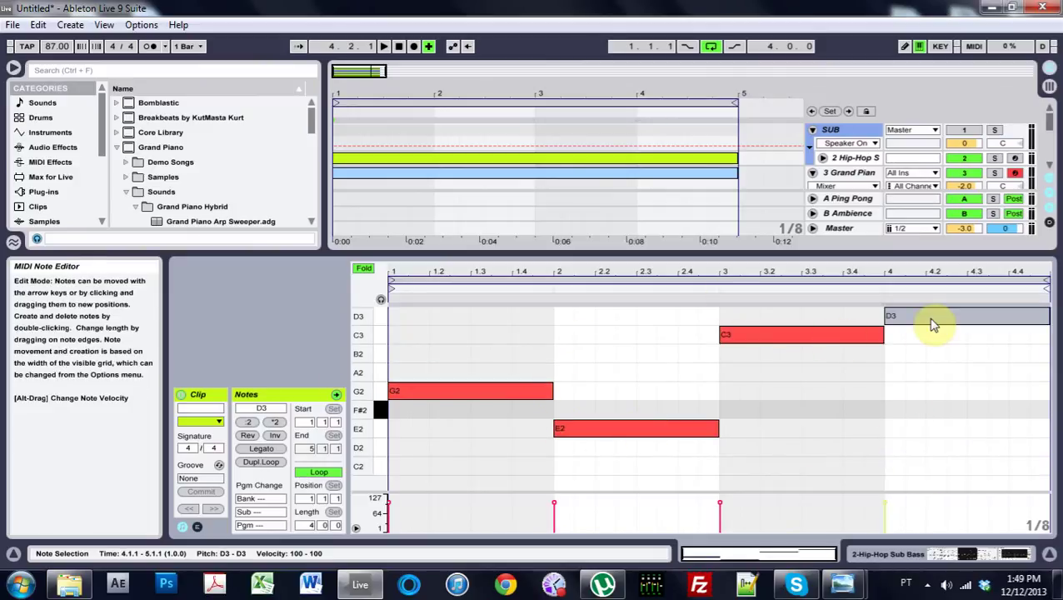
drag(944, 451, 454, 295)
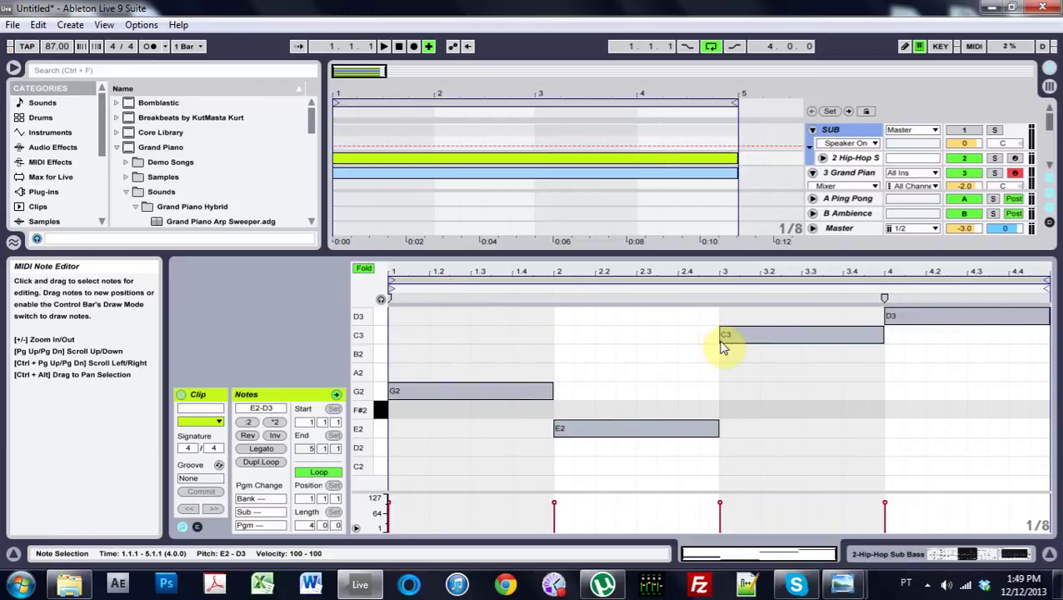
key(shift+Down)
key(shift+Down)
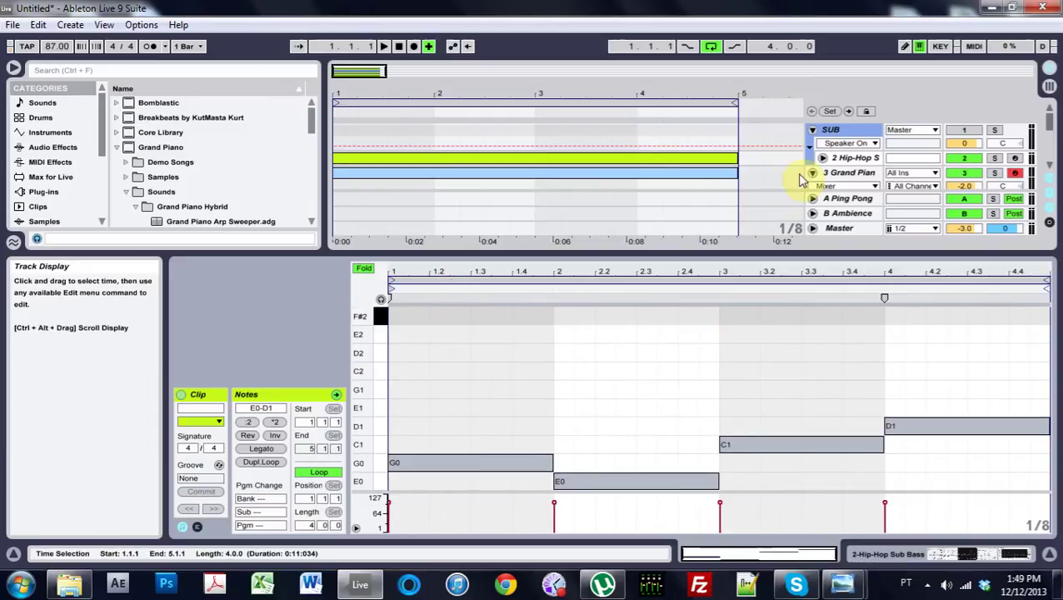
click(944, 554)
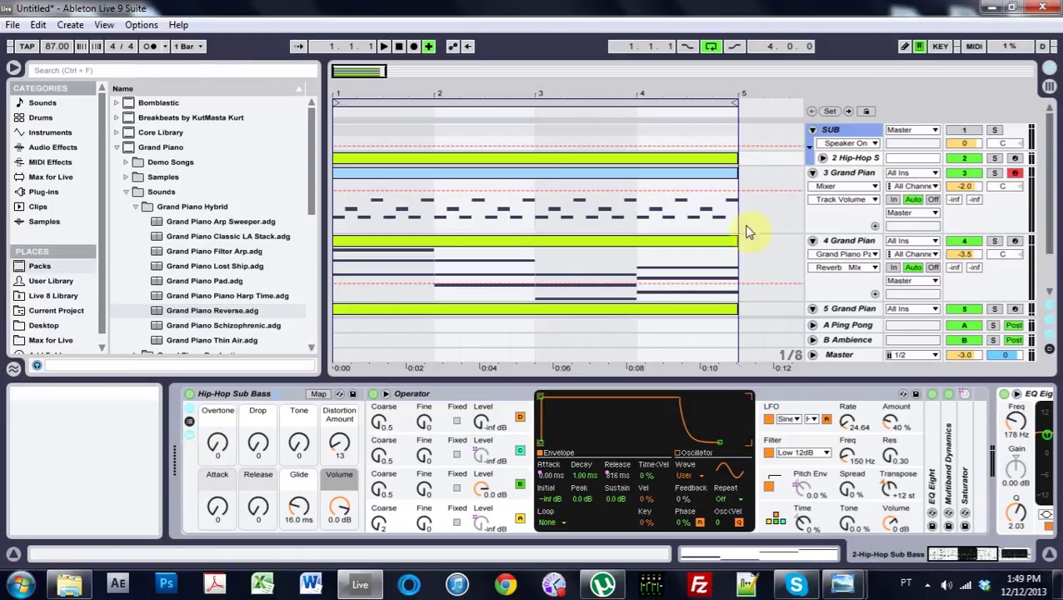
Expand the Hip-Hop Sub Bass track and play the loop, zooming out to show bars 1–12.
click(822, 158)
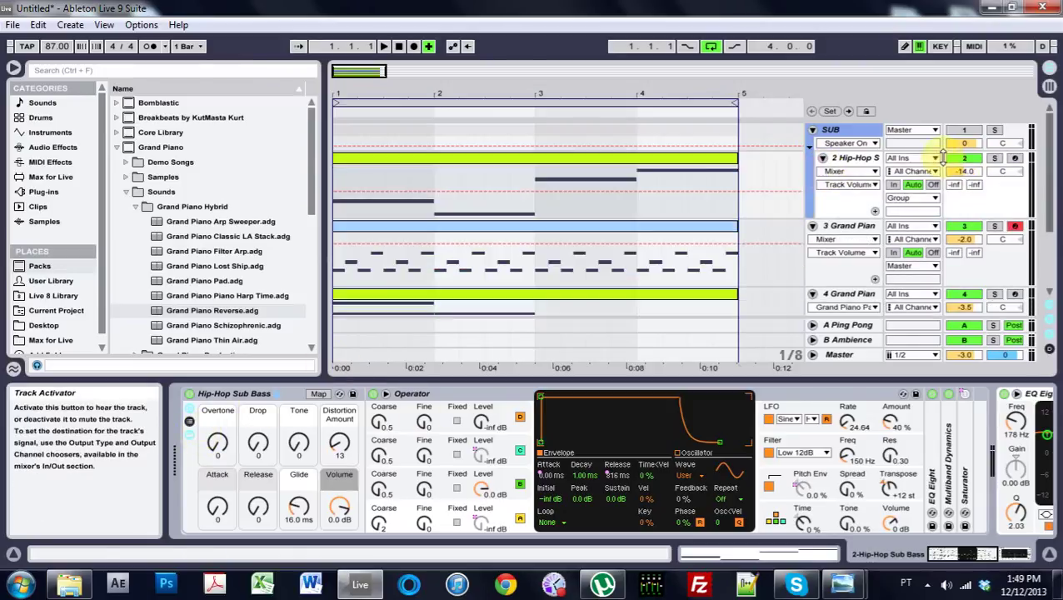
key(space)
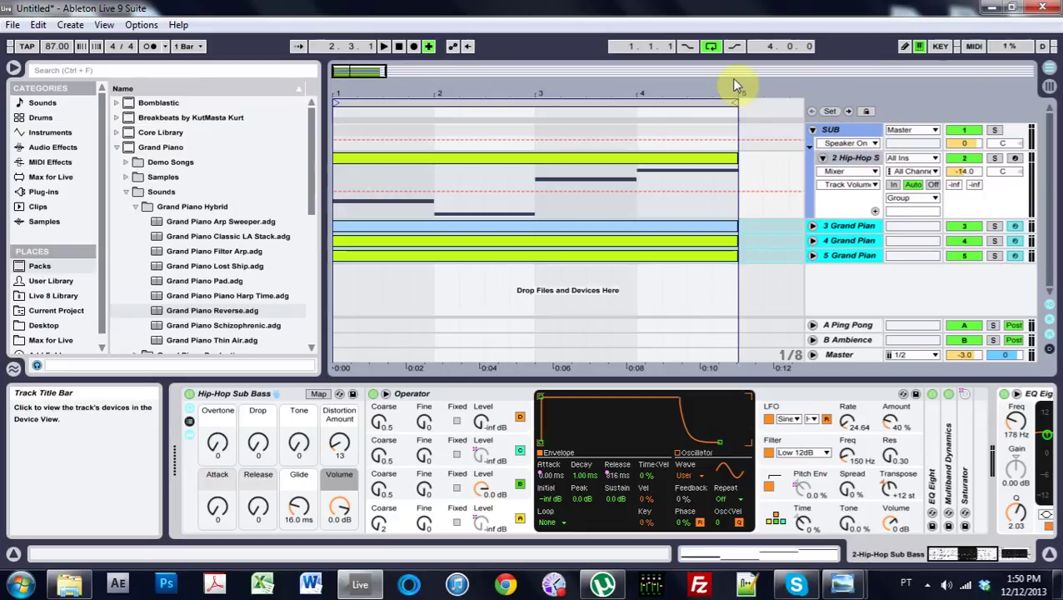
drag(736, 87, 729, 84)
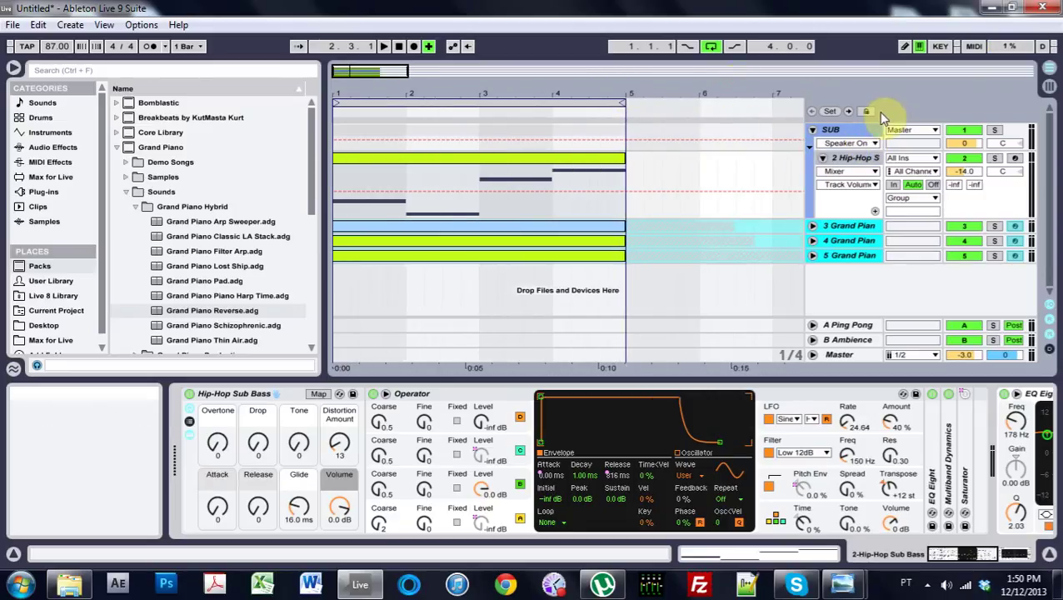
key(space)
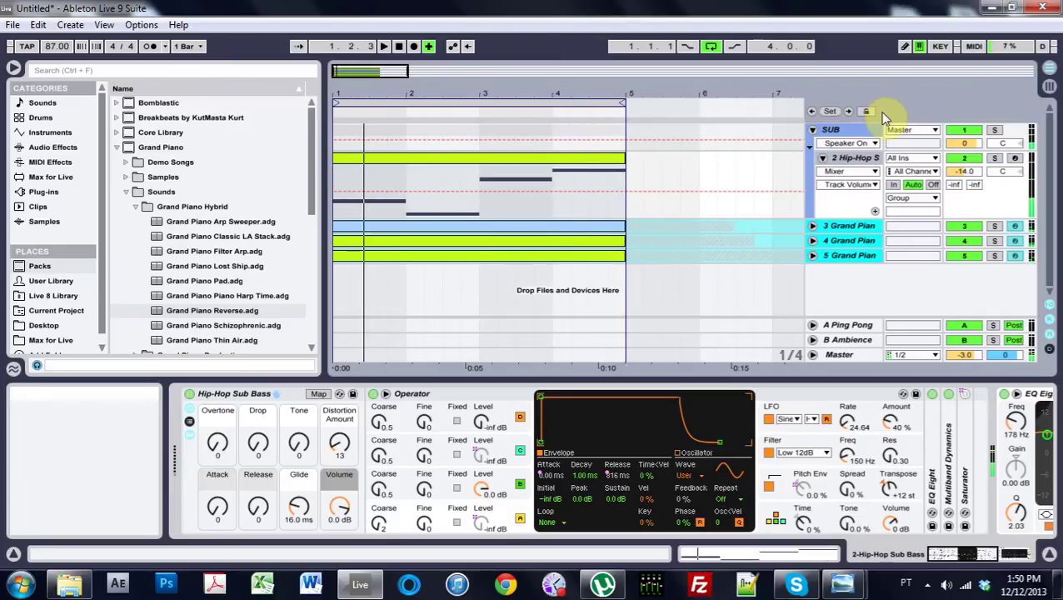
drag(611, 102, 612, 90)
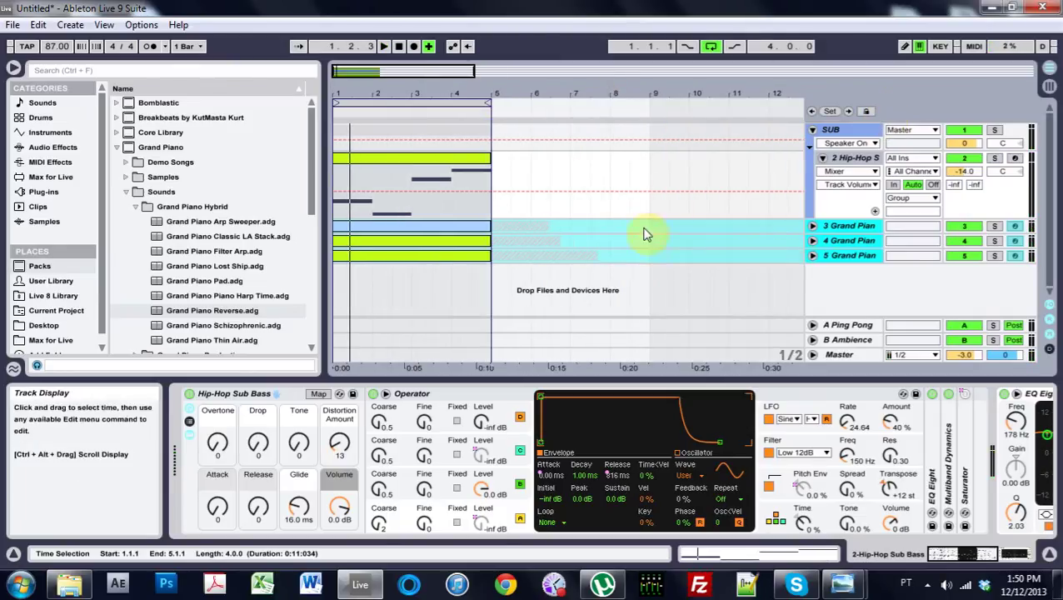
Select the four bars of piano clips on tracks 3–5 and duplicate them into bars 5–9.
drag(653, 260, 494, 221)
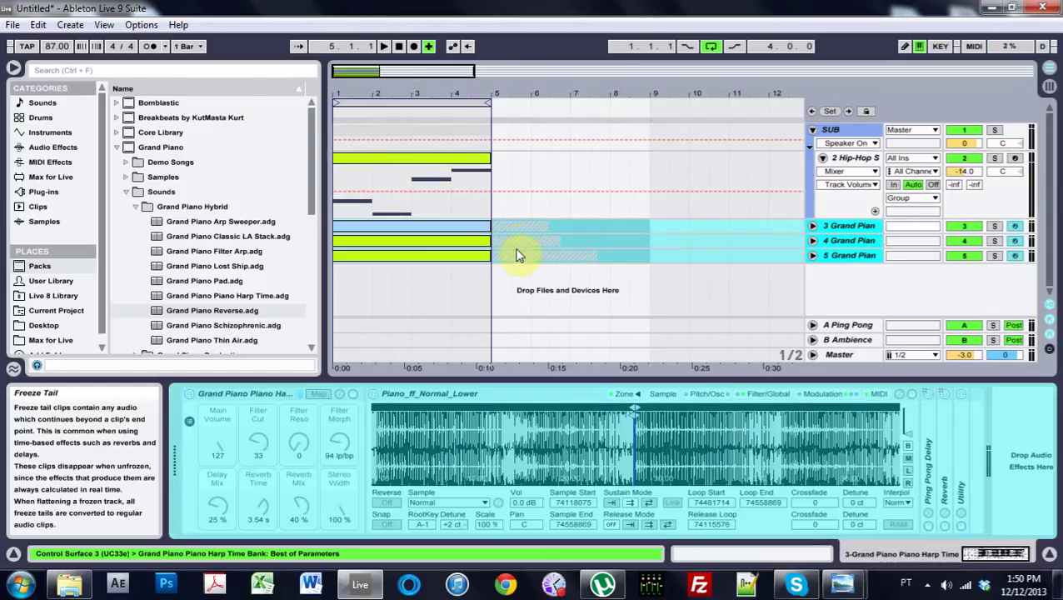
mouse_move(527, 266)
mouse_down()
mouse_move(570, 232)
mouse_move(537, 256)
mouse_move(515, 254)
mouse_up()
click(511, 248)
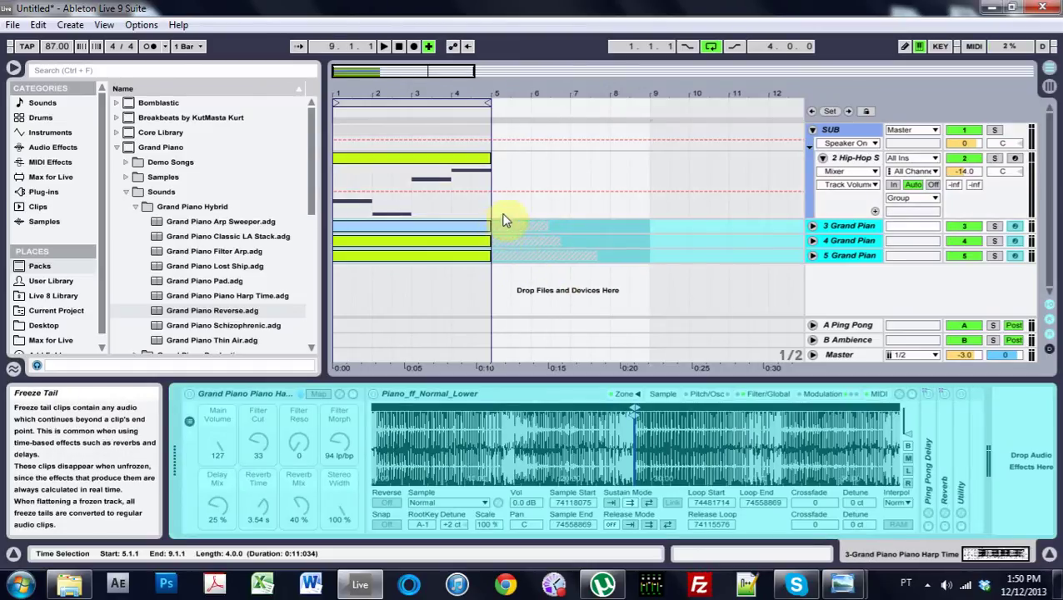
click(479, 229)
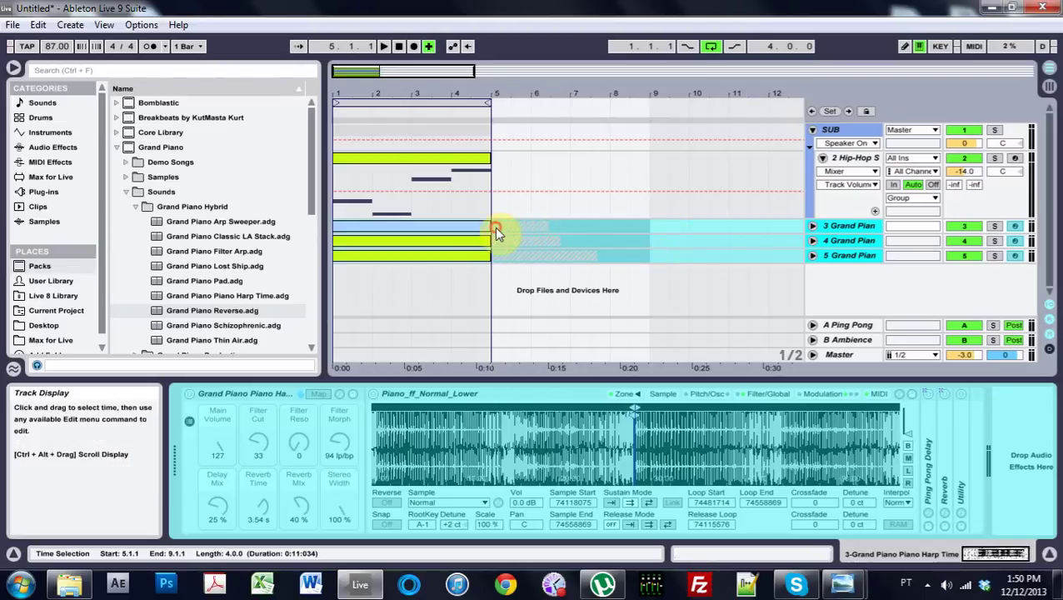
click(630, 240)
key(ctrl+a)
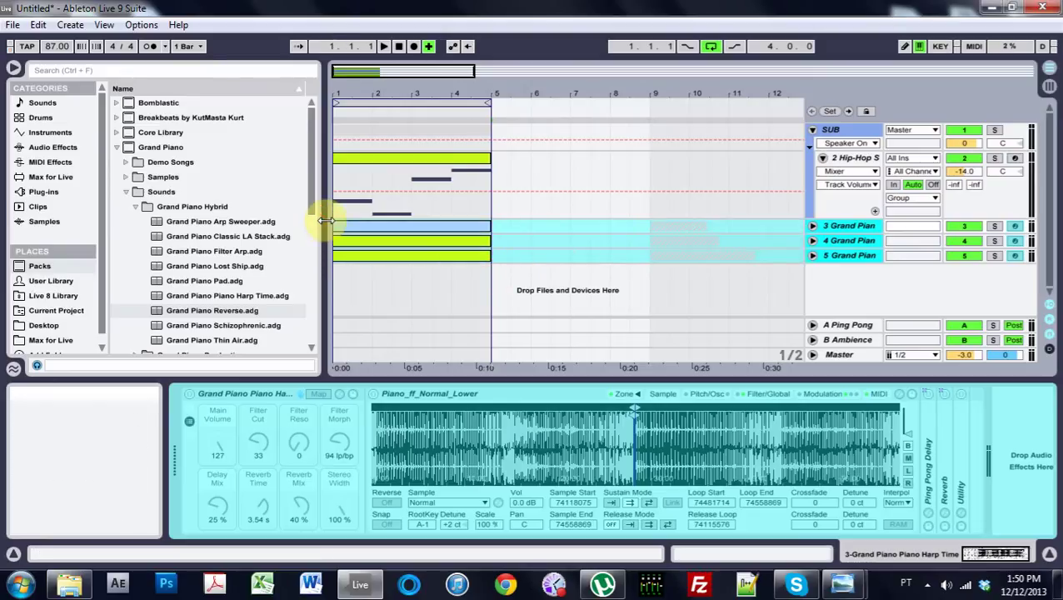
key(ctrl+d)
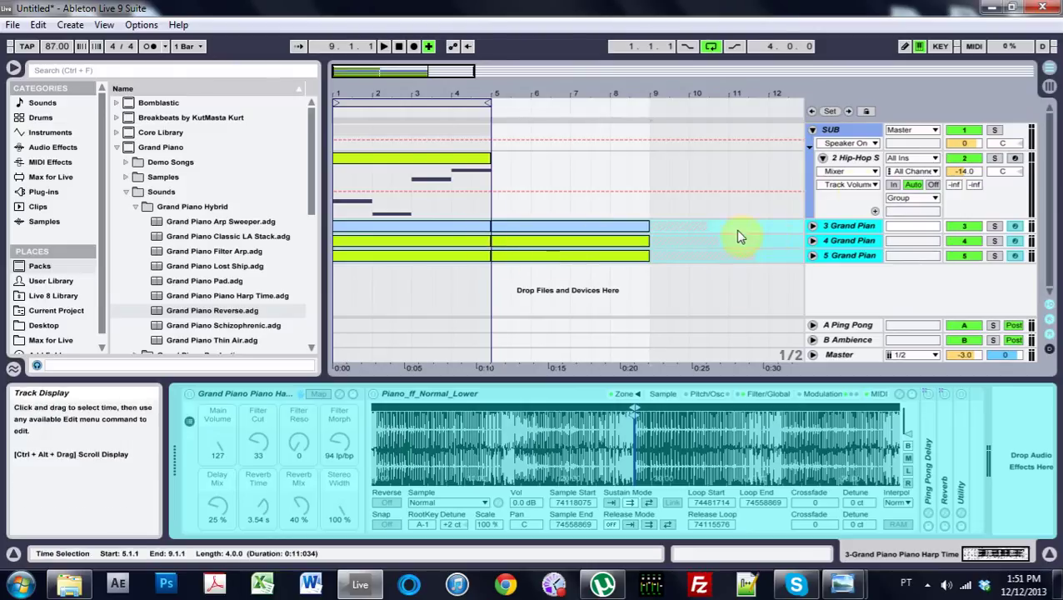
Lengthen the sub bass clip and freeze the Hip-Hop Sub Bass track.
click(427, 162)
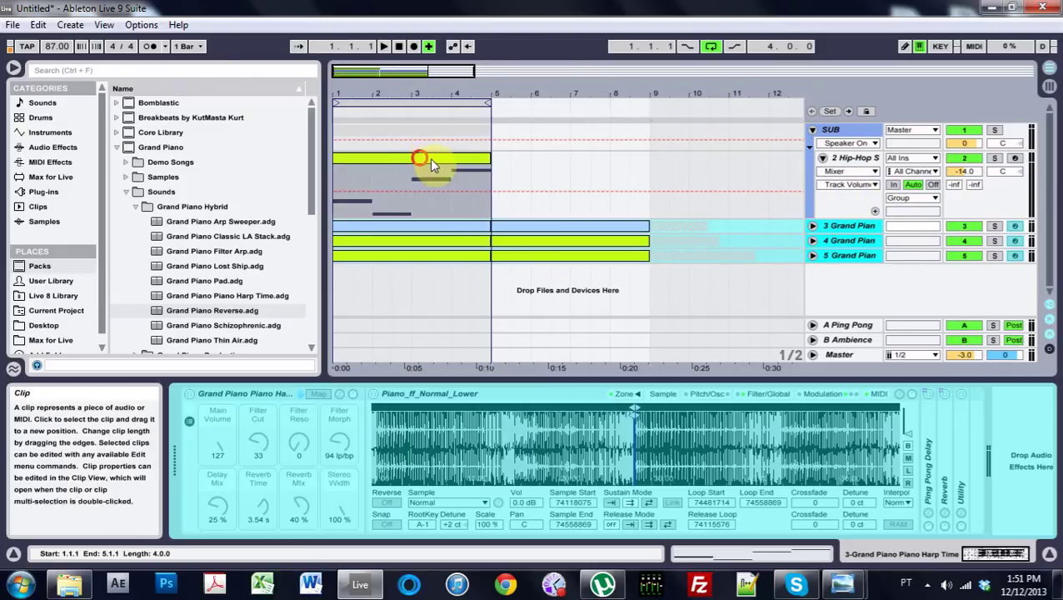
drag(484, 162, 652, 166)
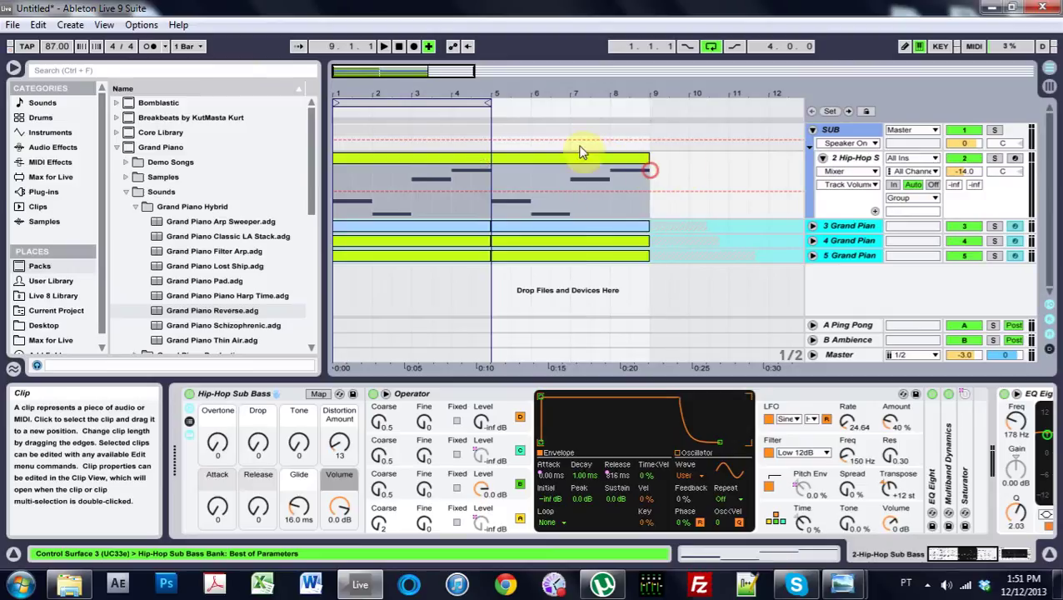
click(841, 165)
right_click(841, 164)
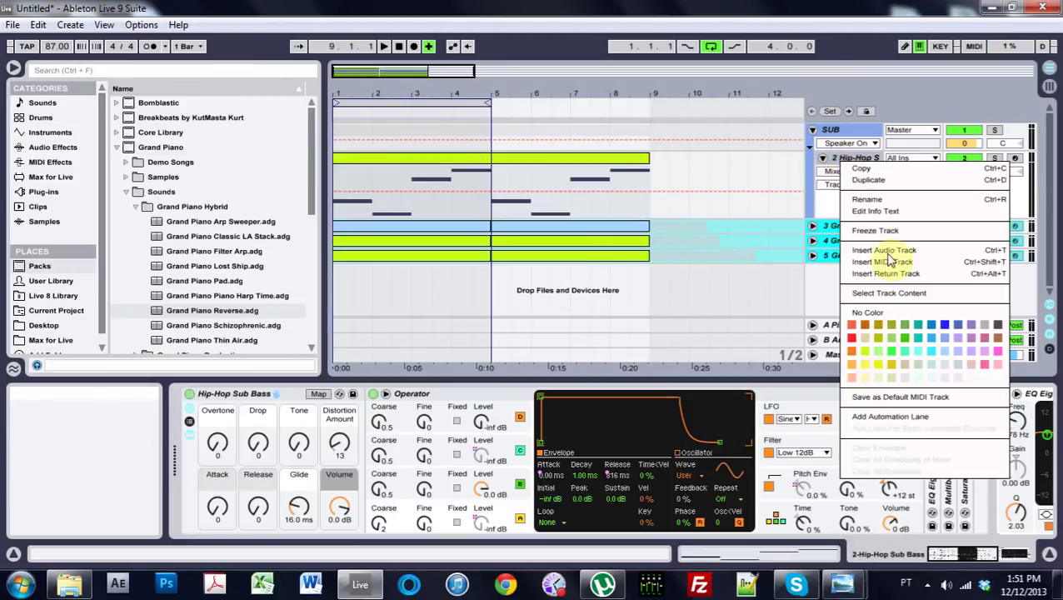
click(878, 228)
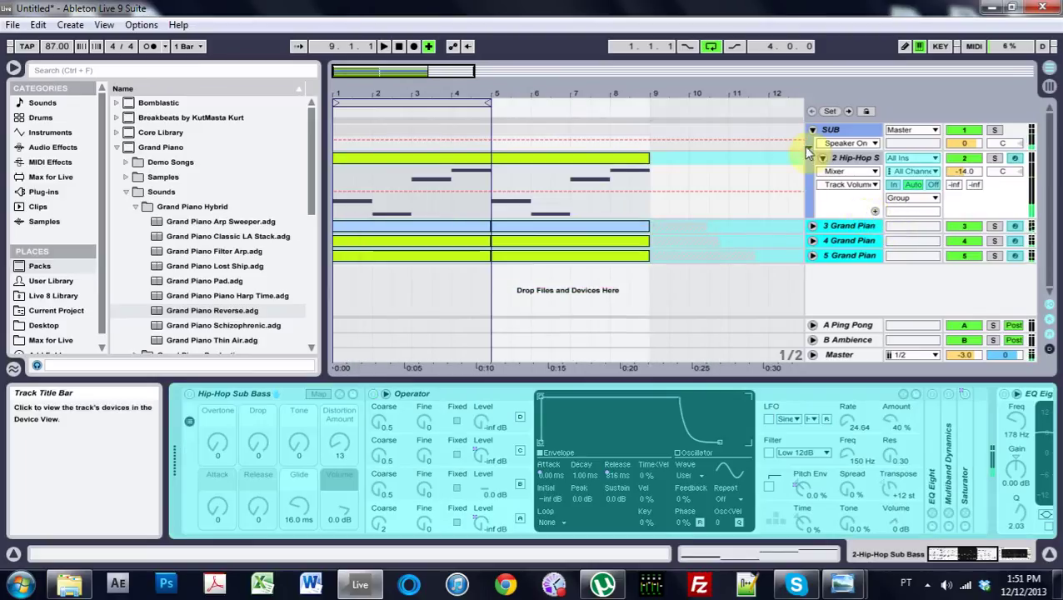
Lower the SUB group volume slightly, fold the group, and extend the loop to bars 1–9.
drag(966, 143, 971, 149)
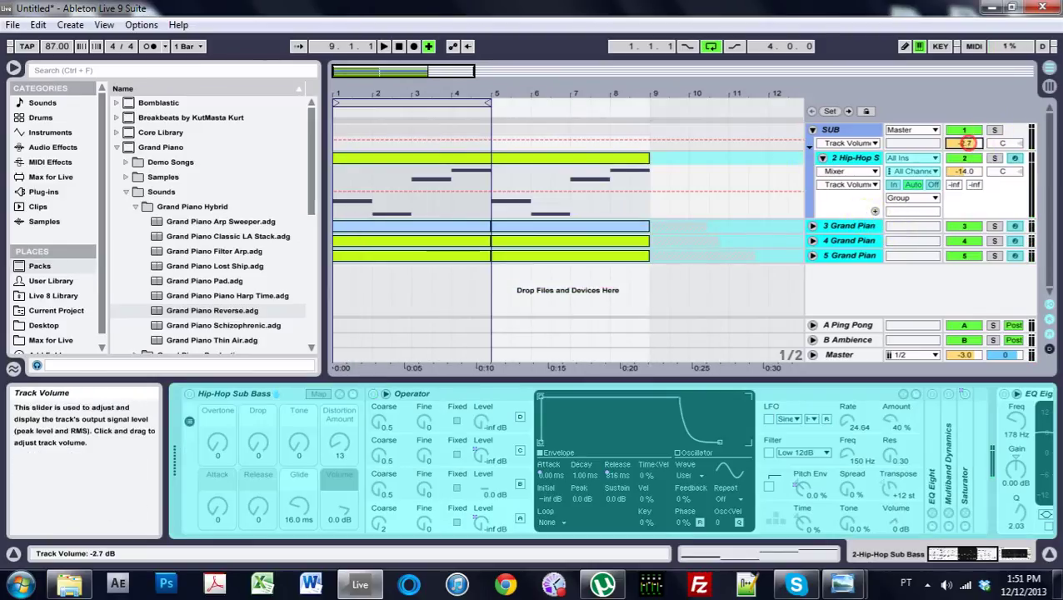
click(813, 130)
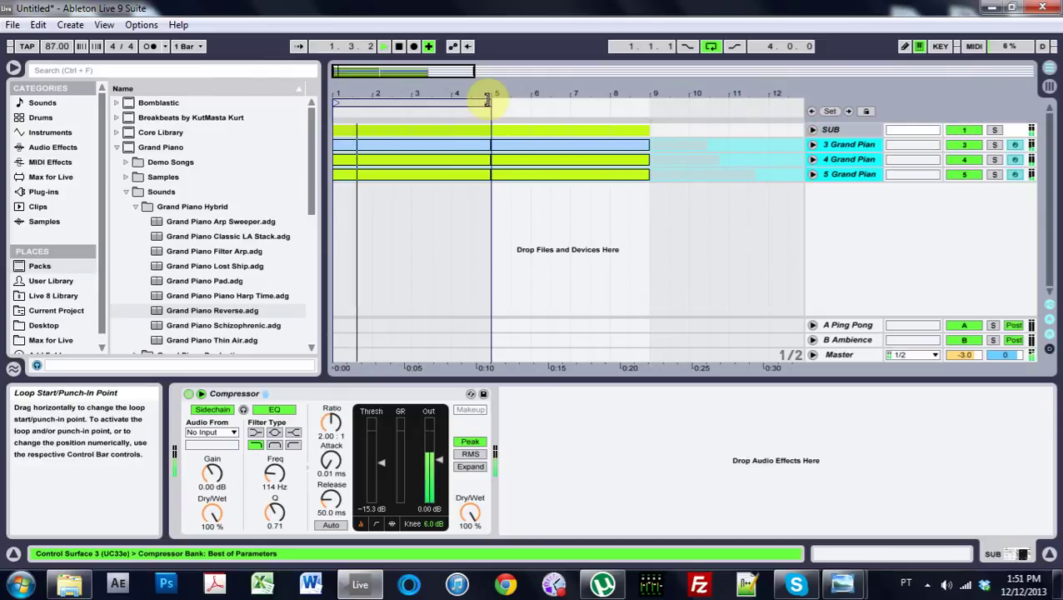
drag(488, 100, 650, 119)
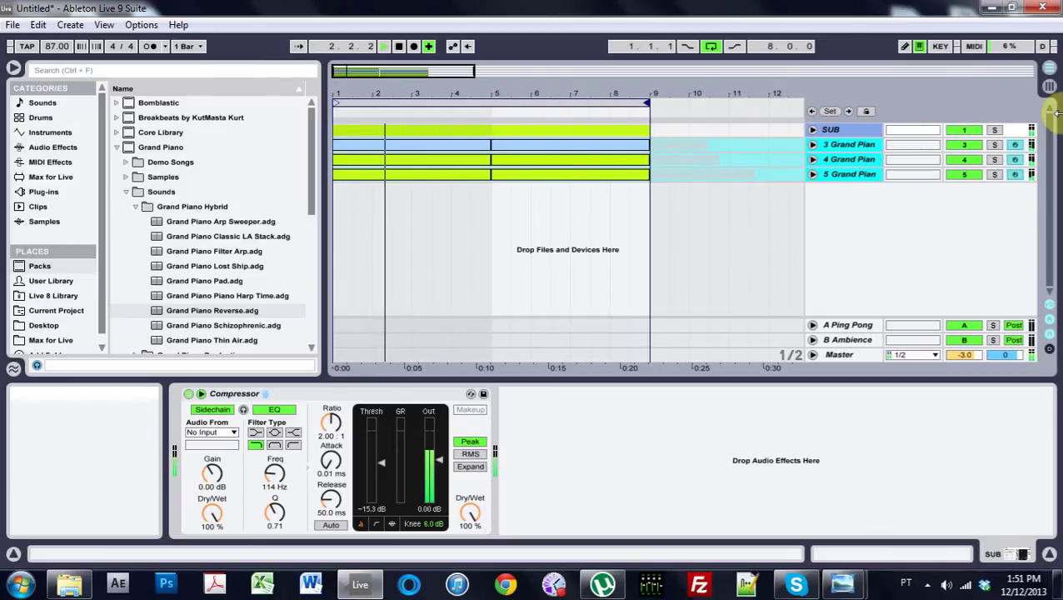
Unfreeze the 4 Grand Piano track and list the Velocity presets under MIDI Effects in the browser.
click(829, 176)
right_click(841, 158)
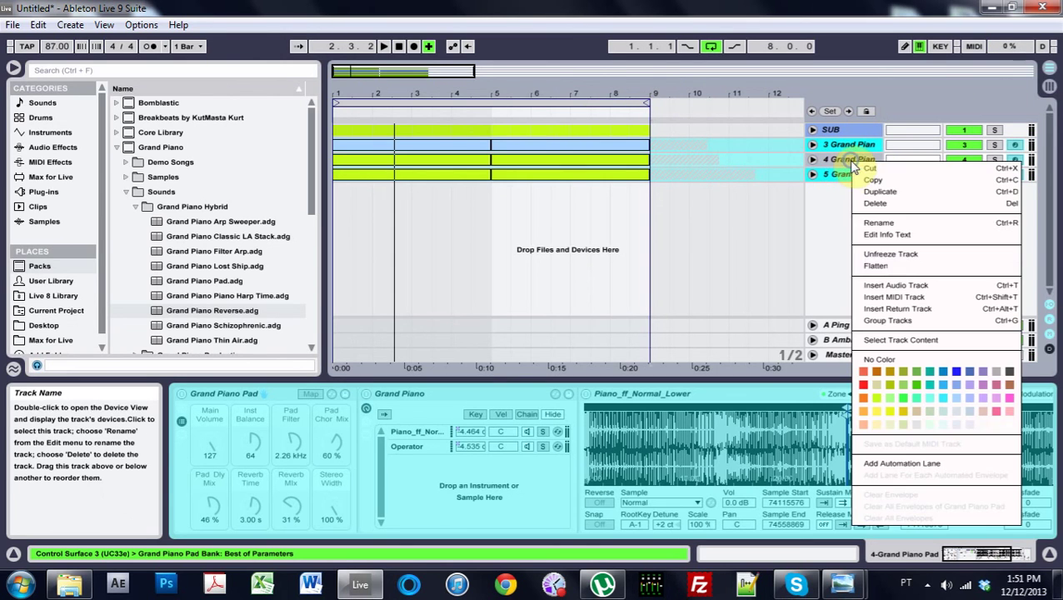
click(877, 251)
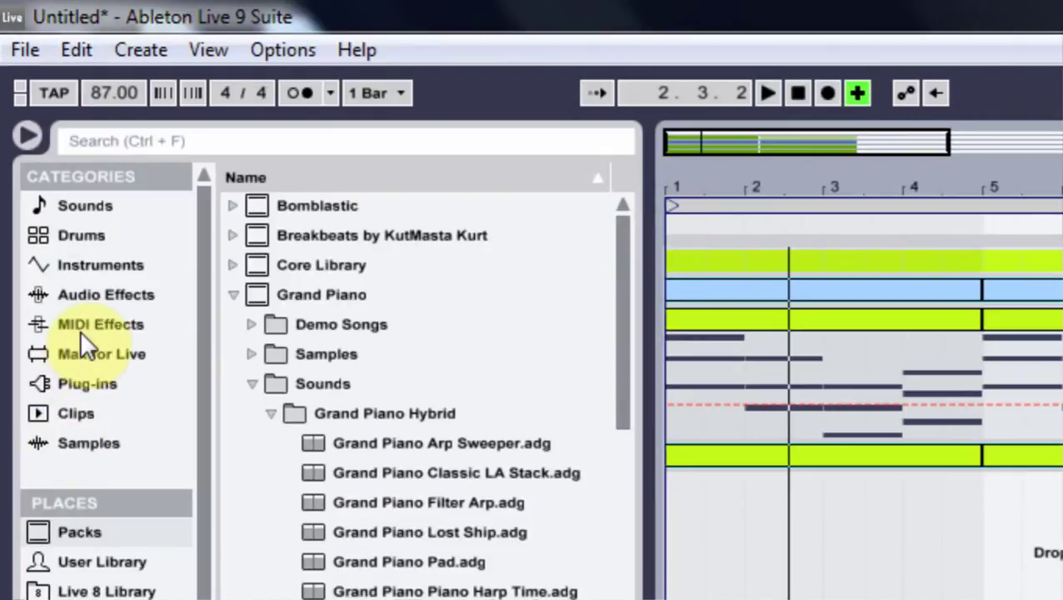
click(80, 329)
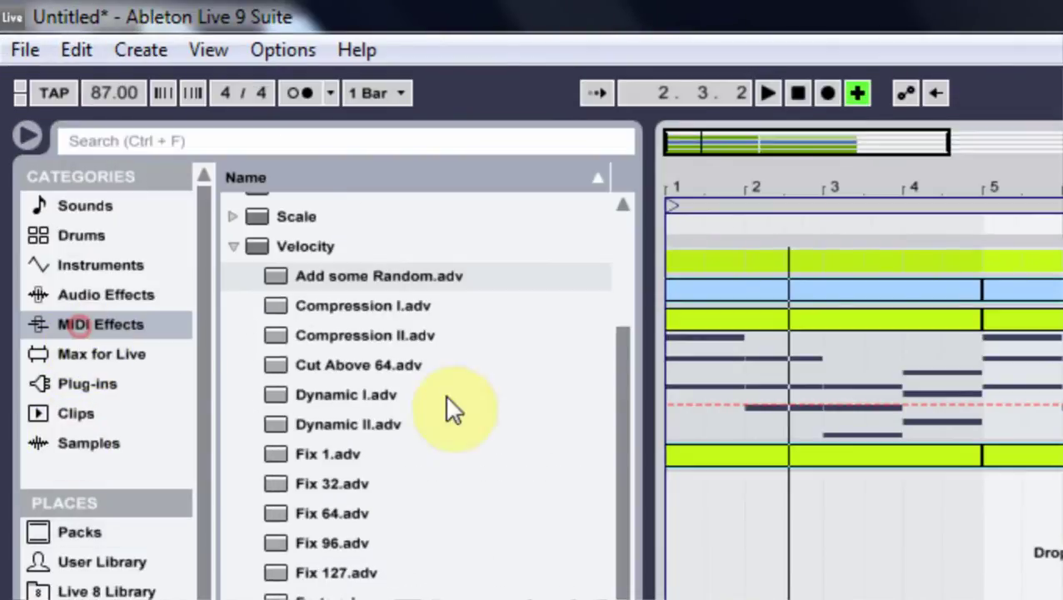
click(229, 246)
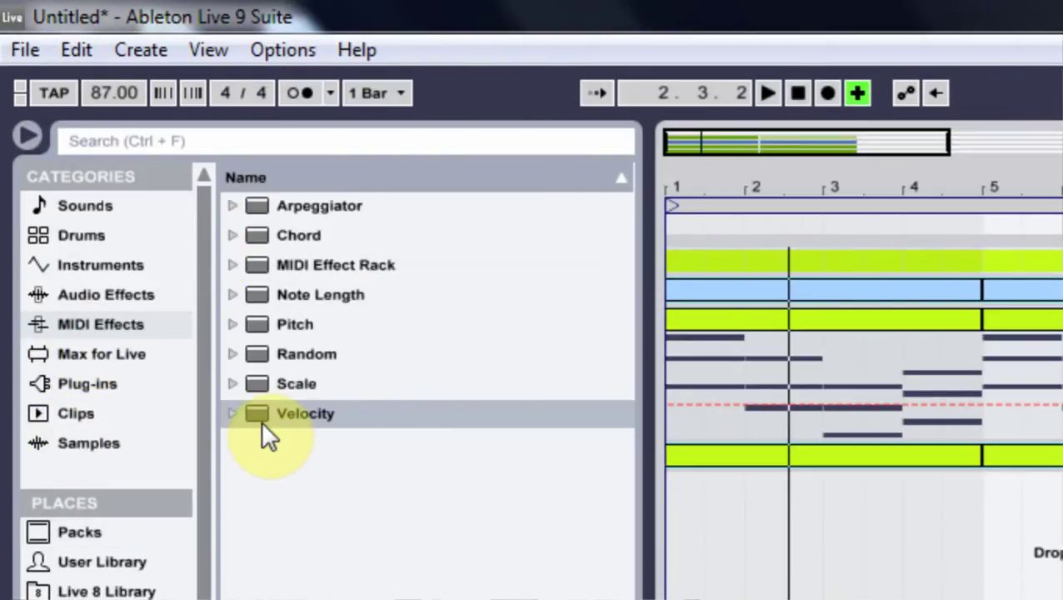
click(234, 414)
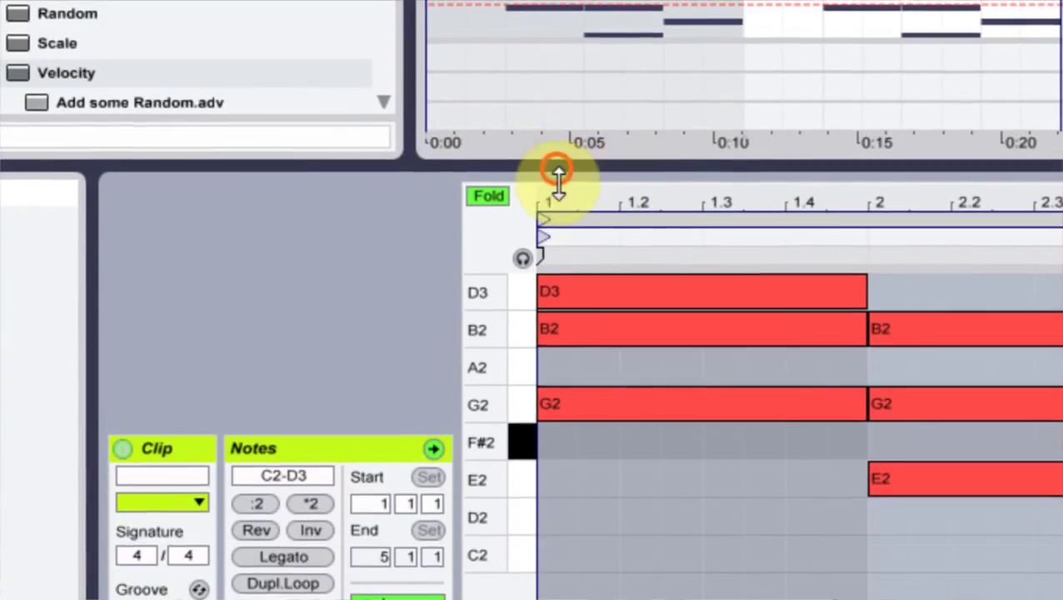
Add Add some Random.adv to track 4 with Random 37, Drive 0.17 and Out Hi about 94, then stop.
drag(557, 171, 565, 404)
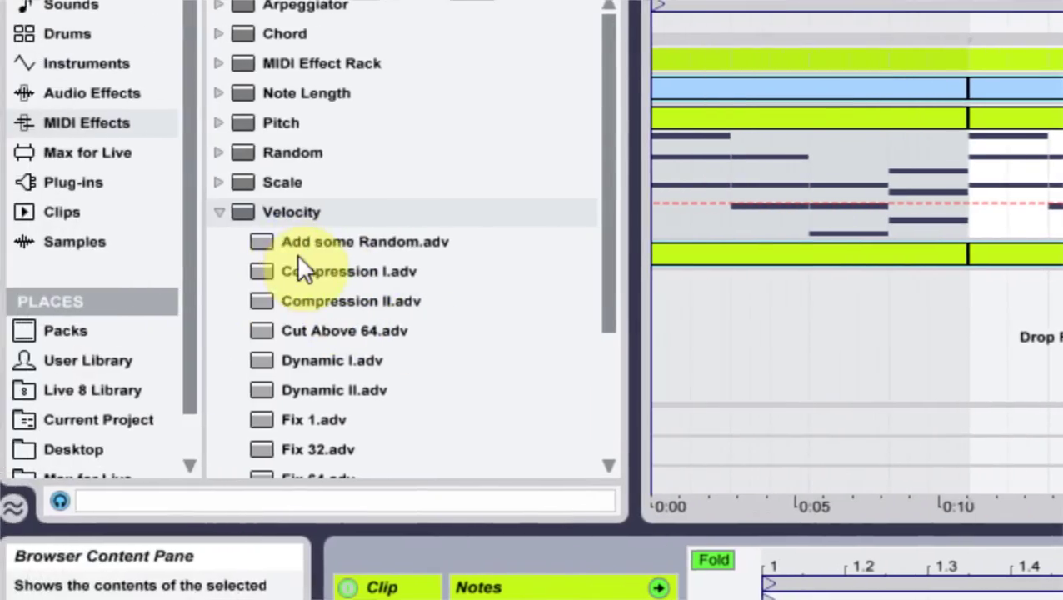
drag(282, 244, 900, 151)
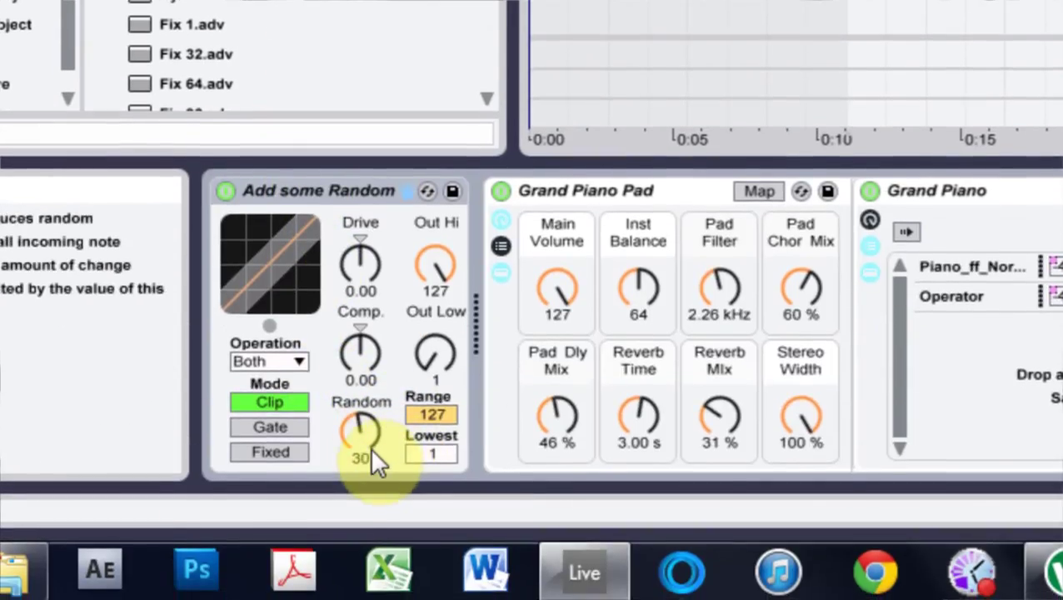
click(357, 448)
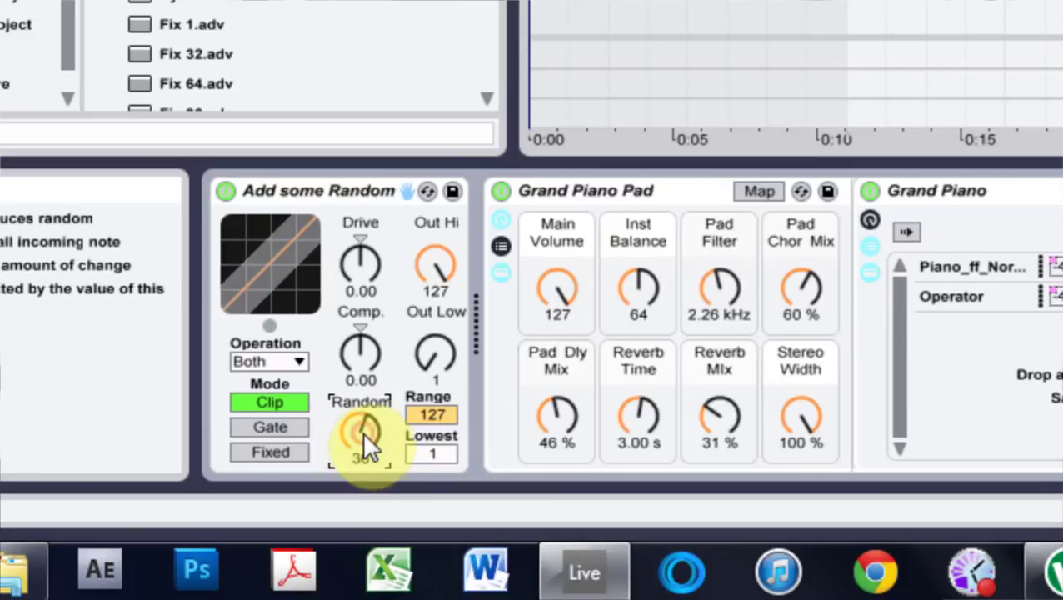
drag(362, 431, 363, 422)
drag(379, 280, 370, 272)
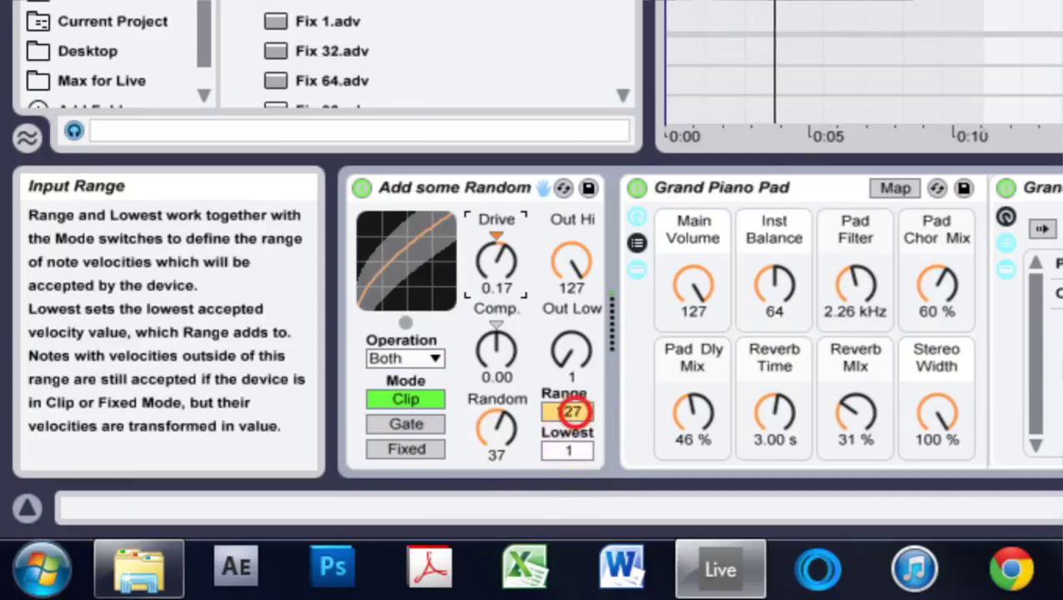
drag(576, 260, 577, 292)
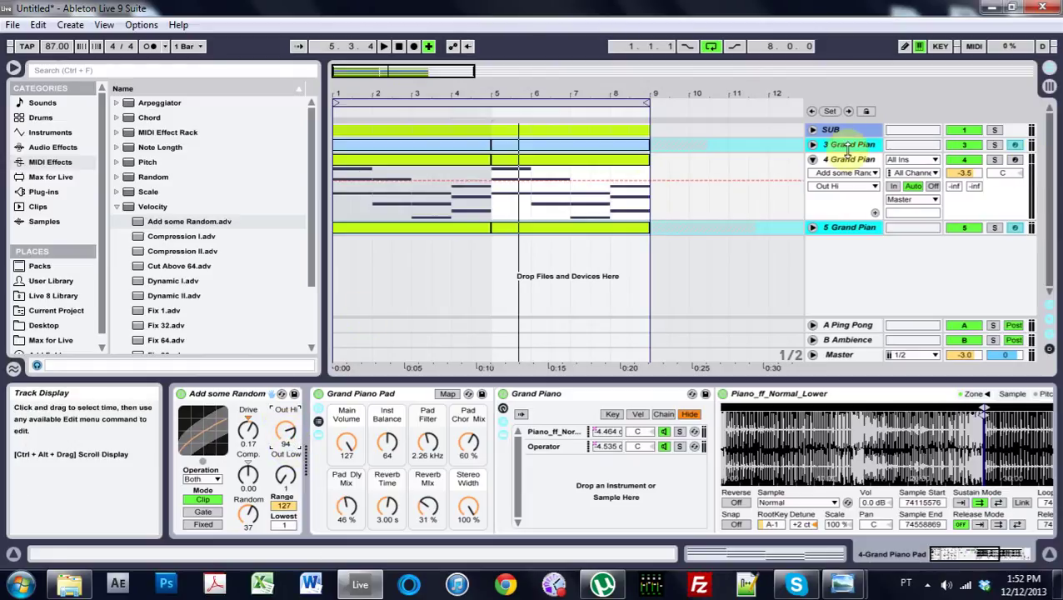
click(399, 47)
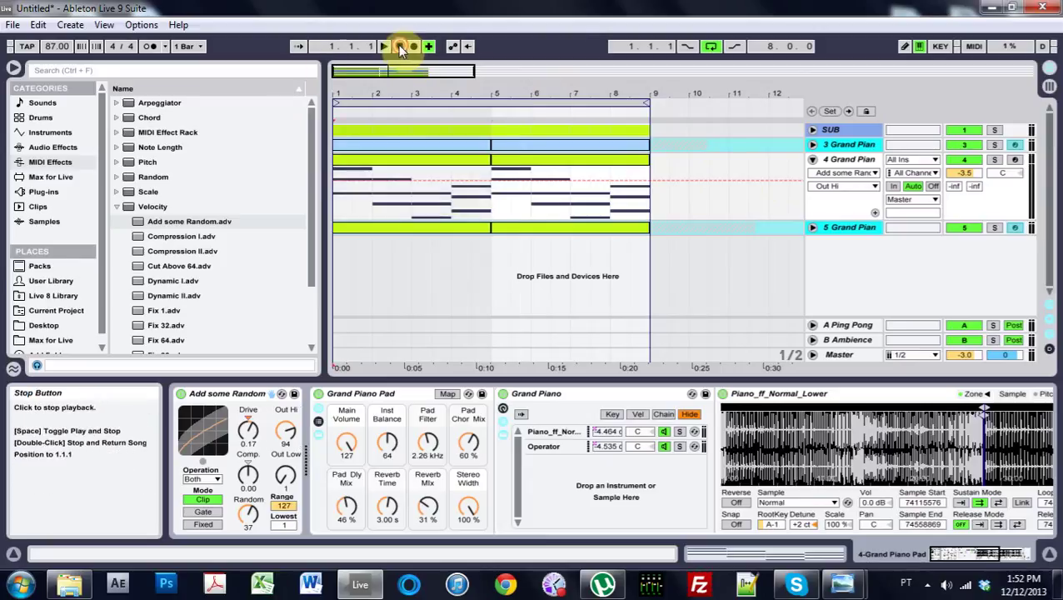
Freeze the 4 Grand Piano track with its velocity effect, then play the loop once and stop.
right_click(848, 160)
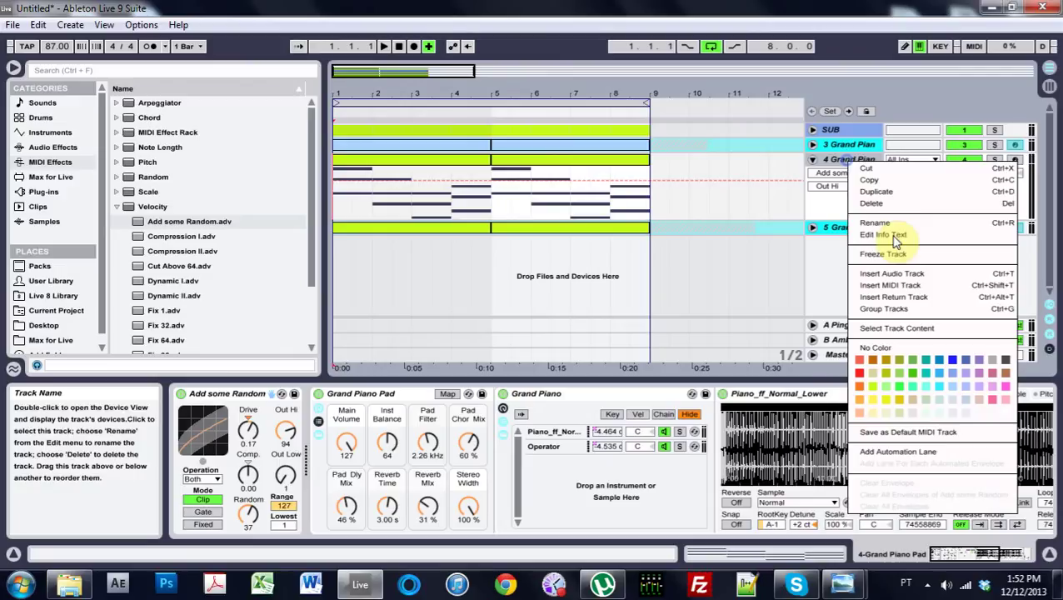
click(896, 253)
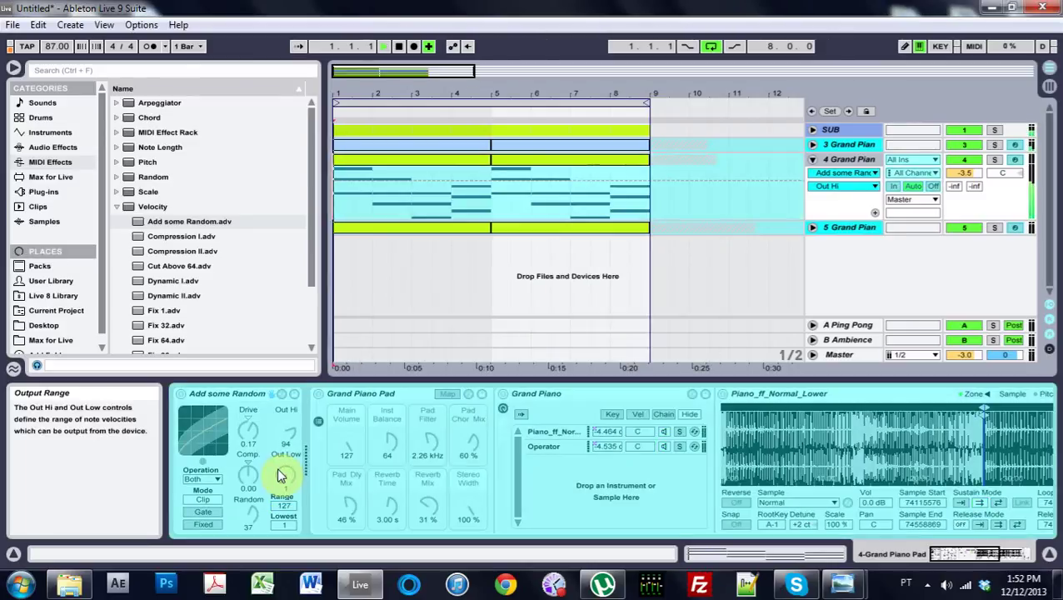
key(space)
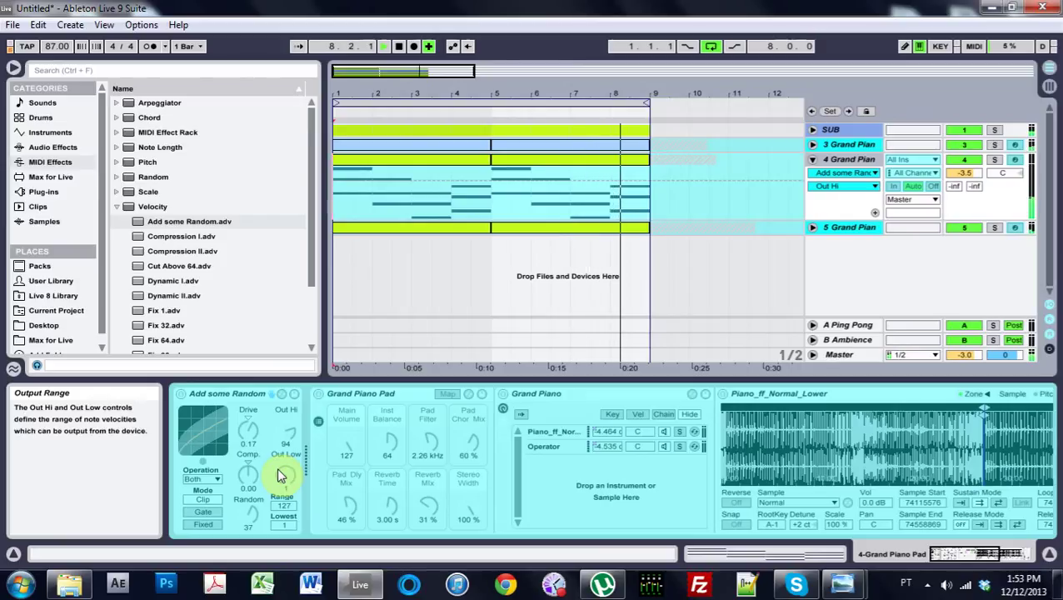
key(space)
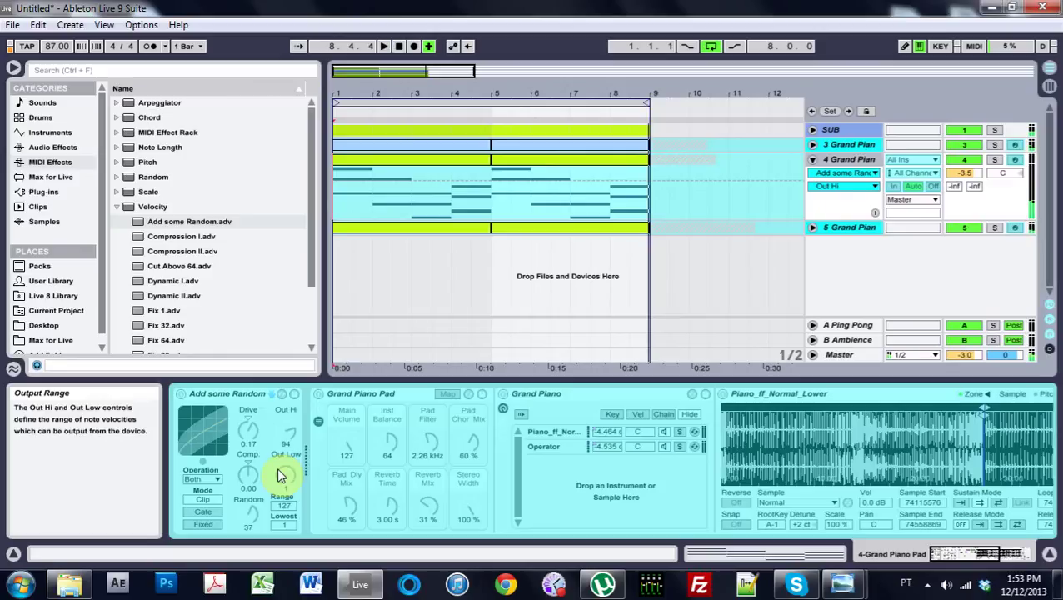
Unfreeze the 4 Grand Piano track and set the random effect's Out Low velocity to 34.
right_click(855, 160)
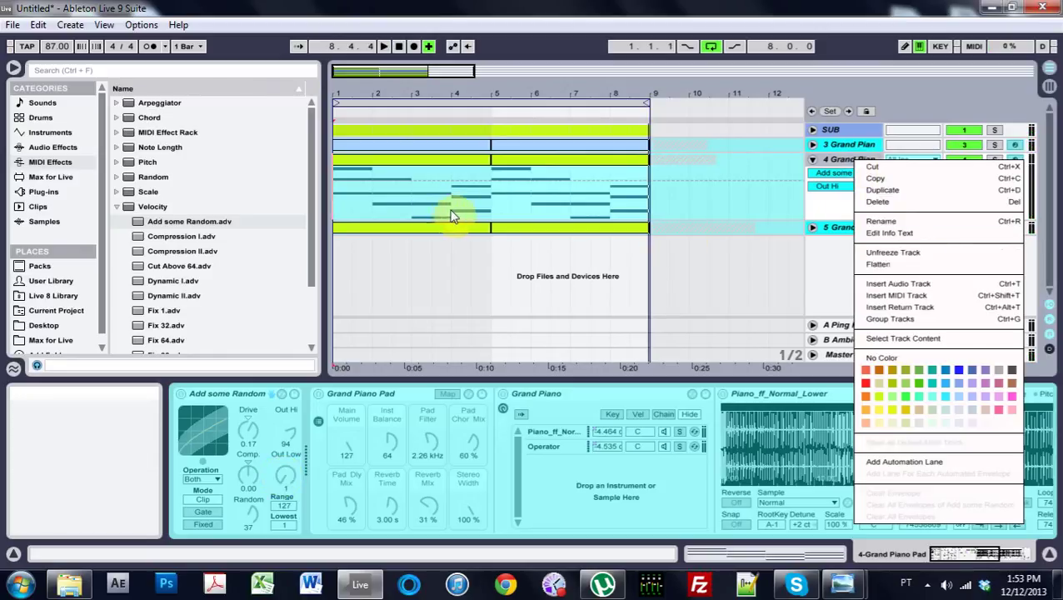
click(913, 254)
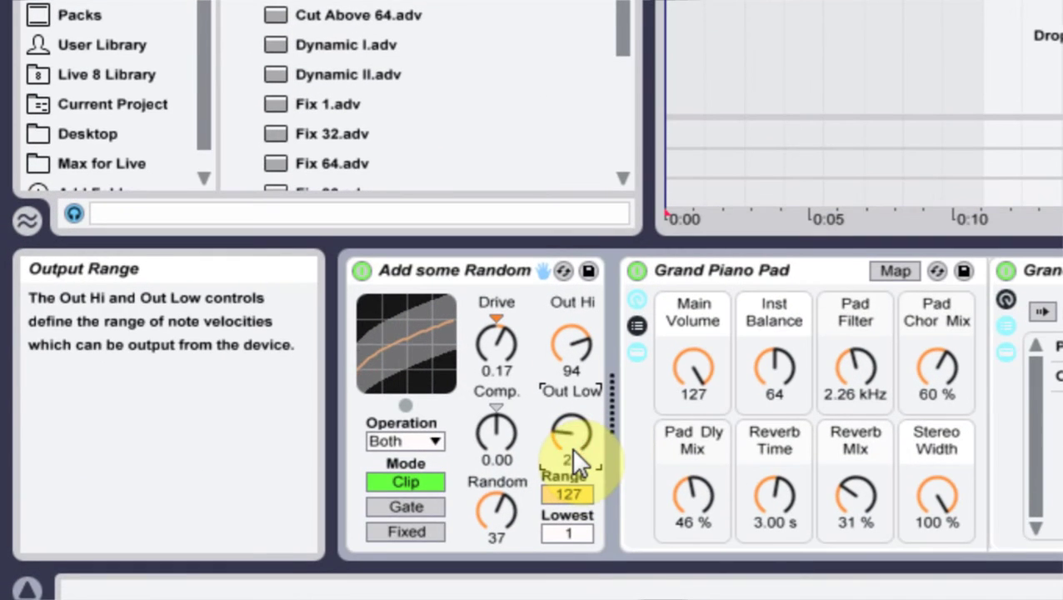
drag(571, 447, 572, 493)
drag(573, 428, 573, 419)
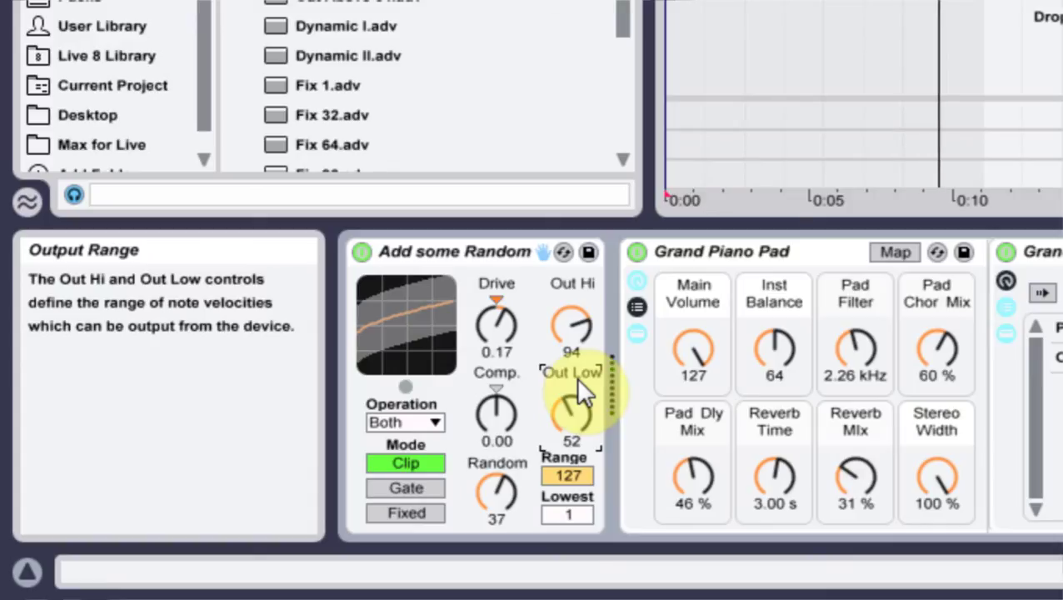
drag(560, 417, 560, 499)
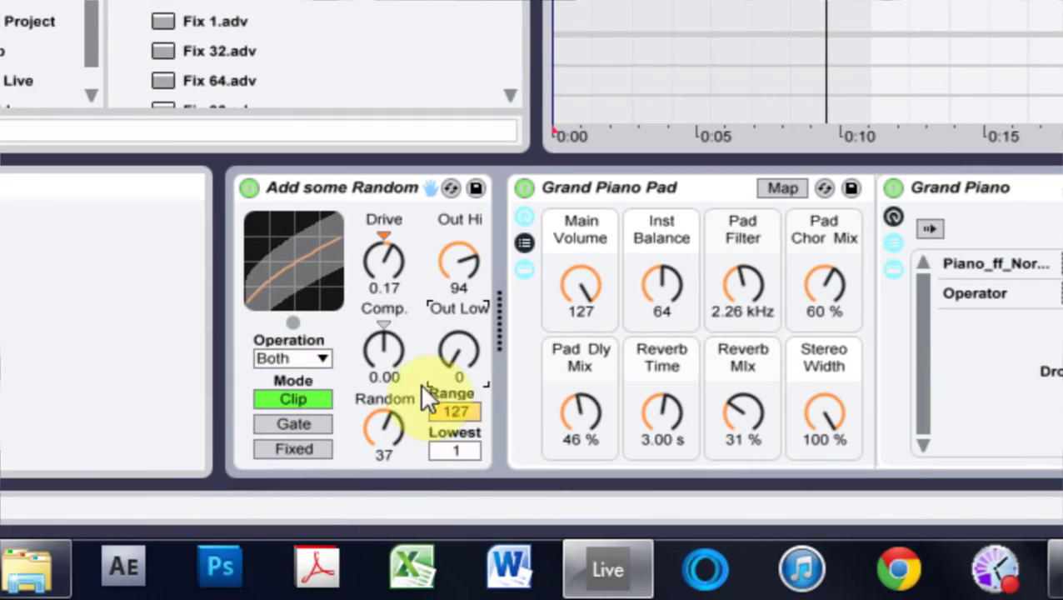
drag(460, 353, 483, 317)
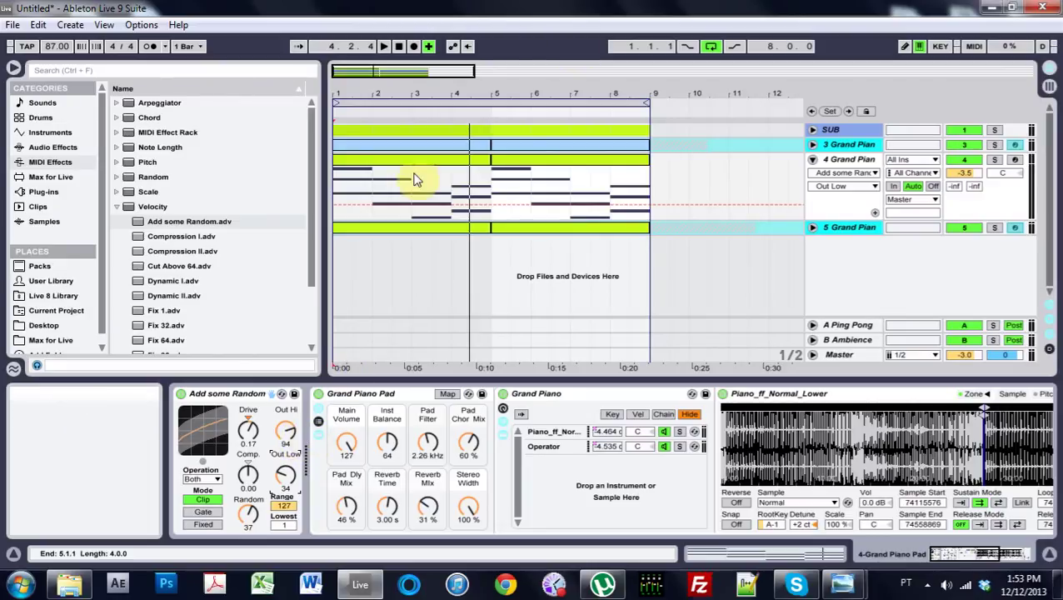
Check the bar-5 clip's notes and velocities, then freeze the 4 Grand Piano track again.
click(386, 166)
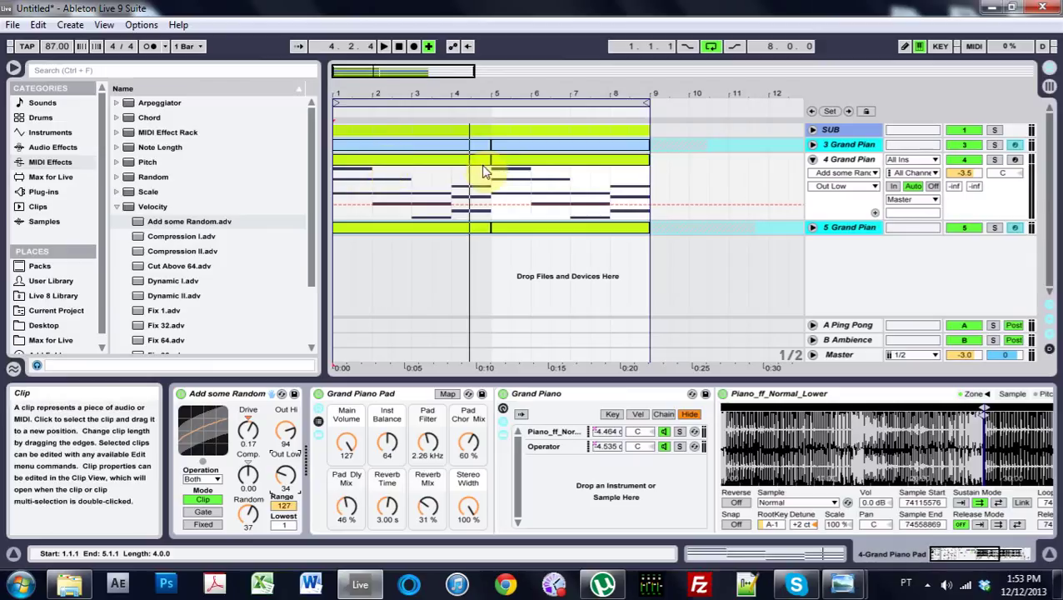
click(640, 162)
click(621, 160)
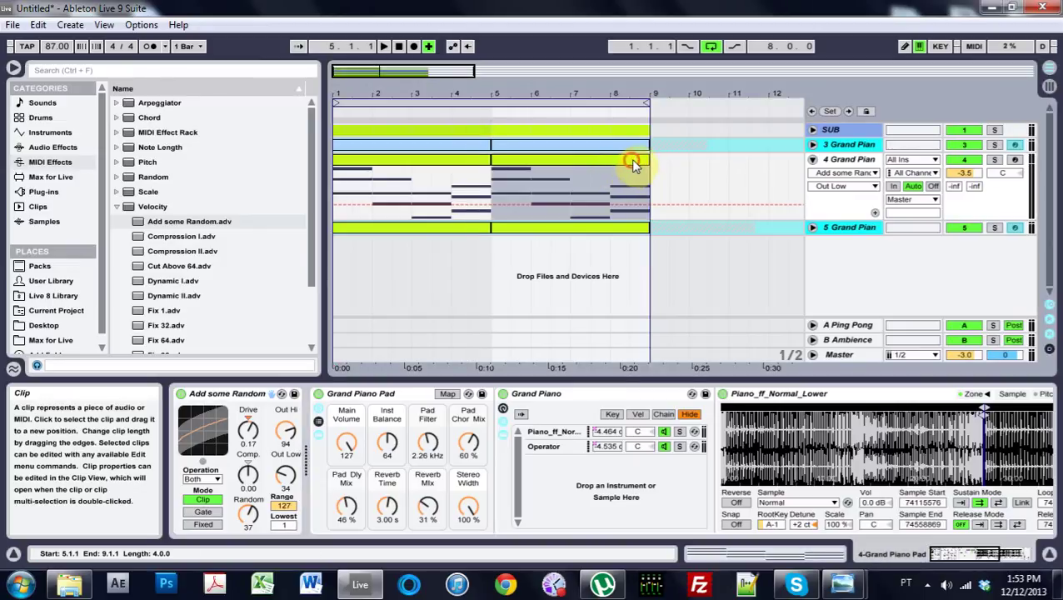
click(724, 550)
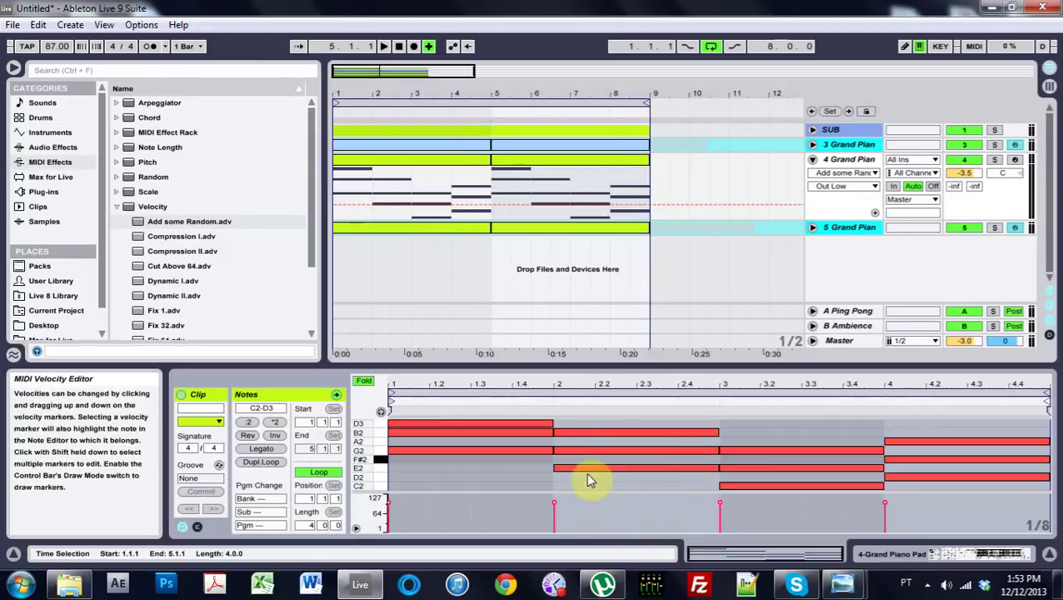
right_click(847, 164)
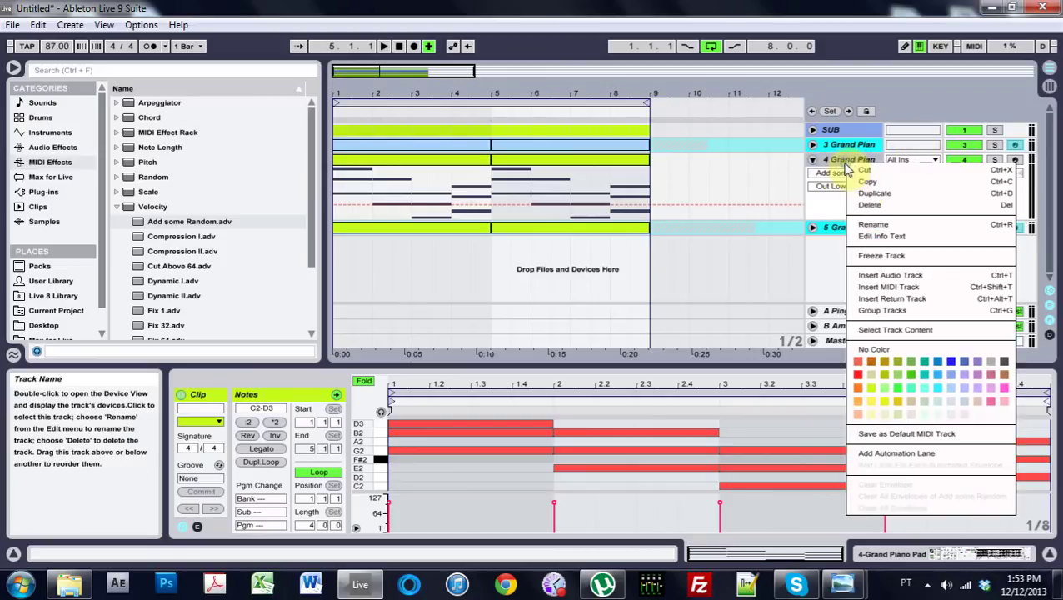
click(887, 257)
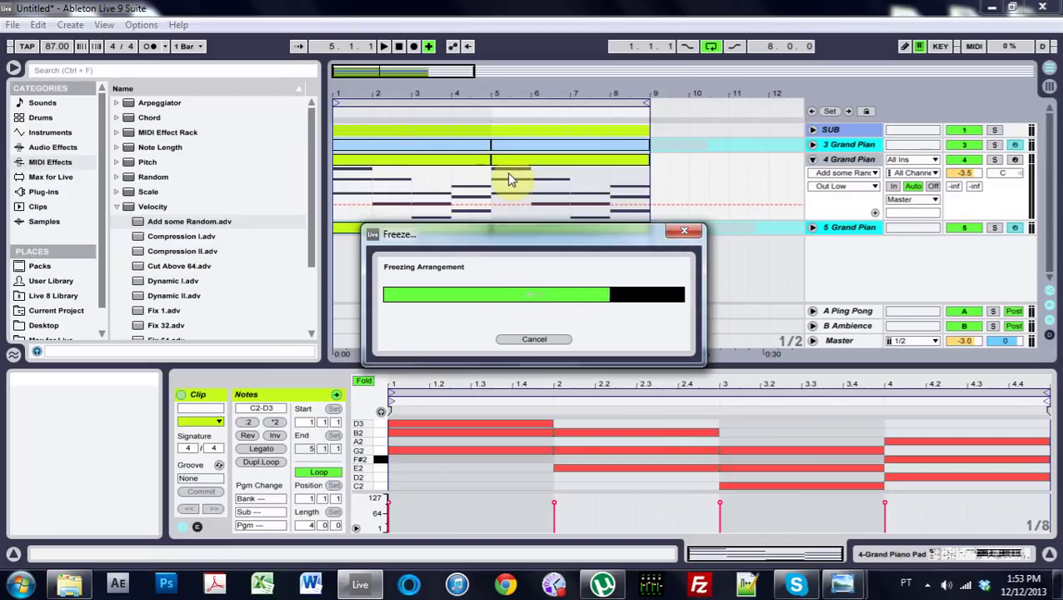
Drag JC - Creepy Boom.adg from the Live 8 Library Instrument Rack folder onto a new track and select bars 1–5.
click(813, 159)
click(846, 176)
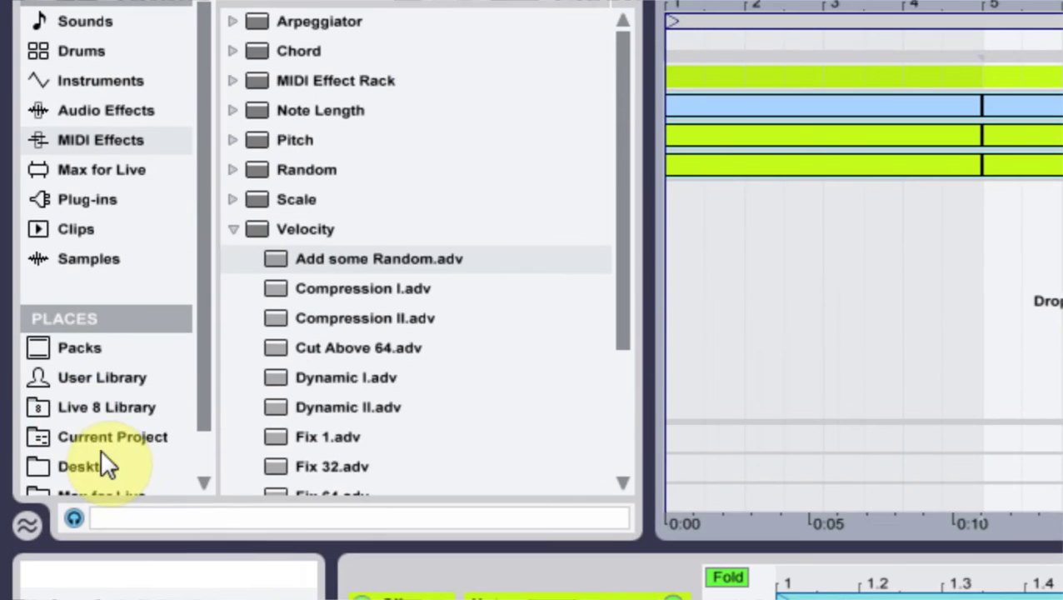
click(105, 403)
drag(620, 283, 638, 177)
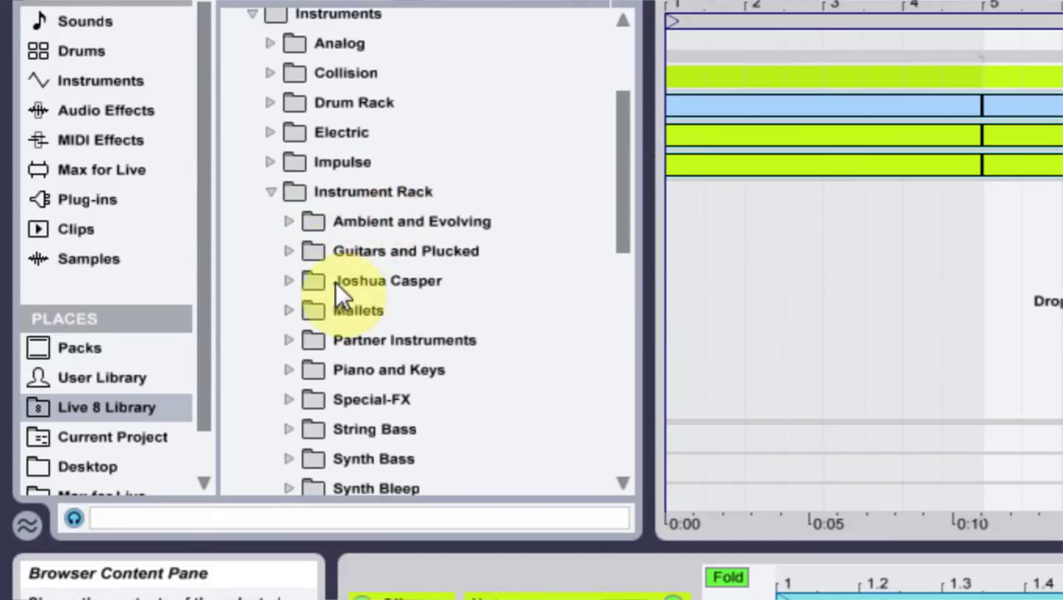
click(272, 191)
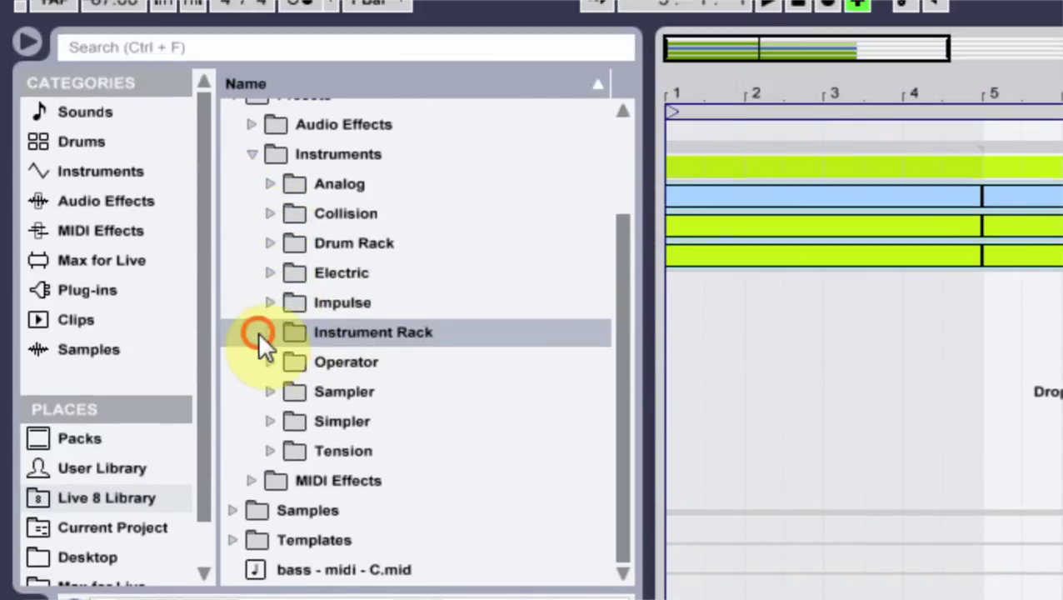
click(259, 331)
drag(627, 325, 624, 441)
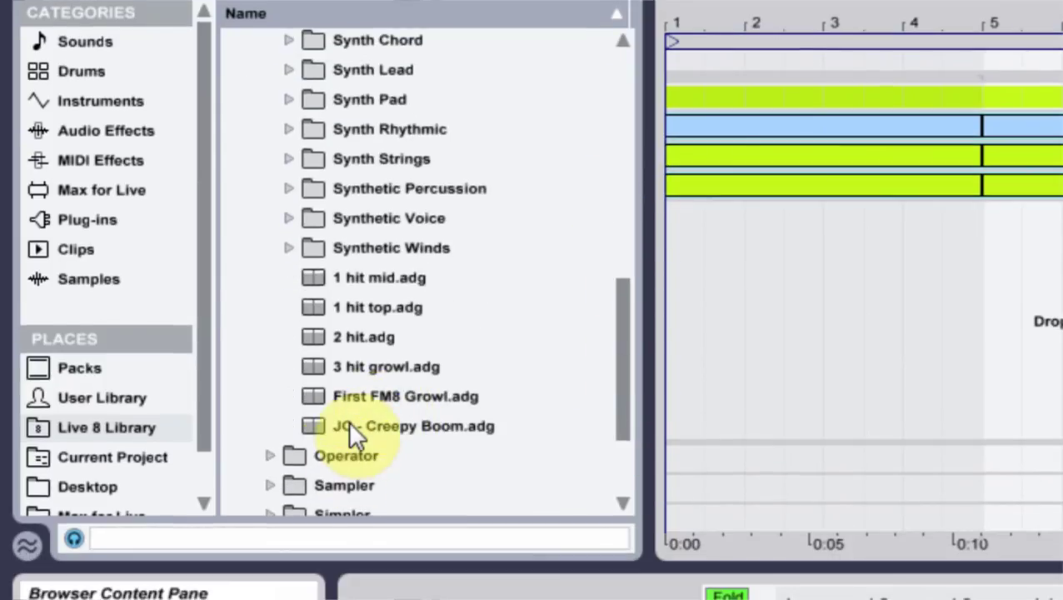
drag(348, 419, 721, 240)
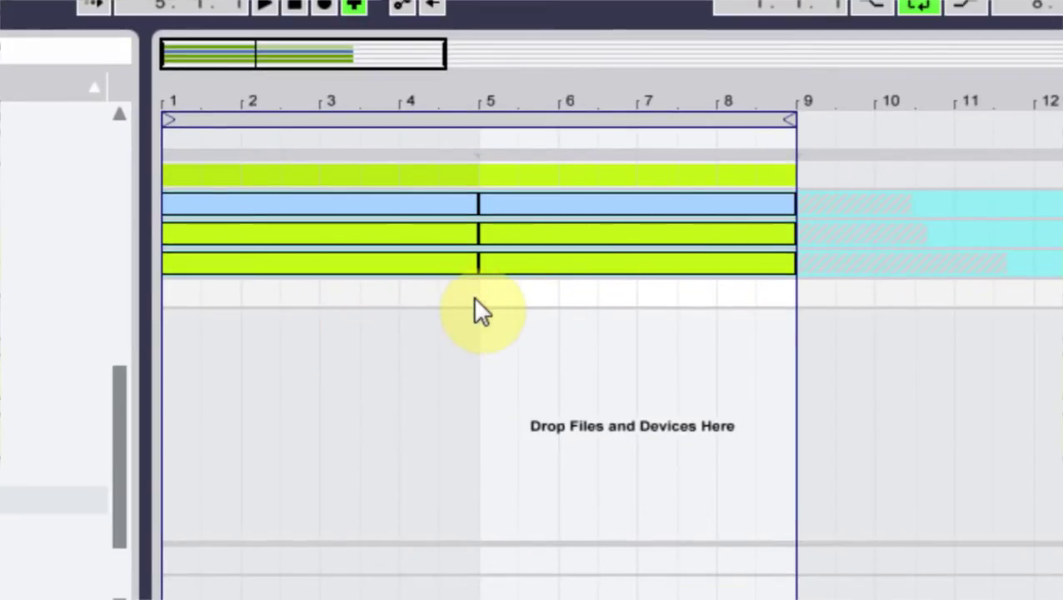
drag(472, 295, 165, 297)
right_click(218, 291)
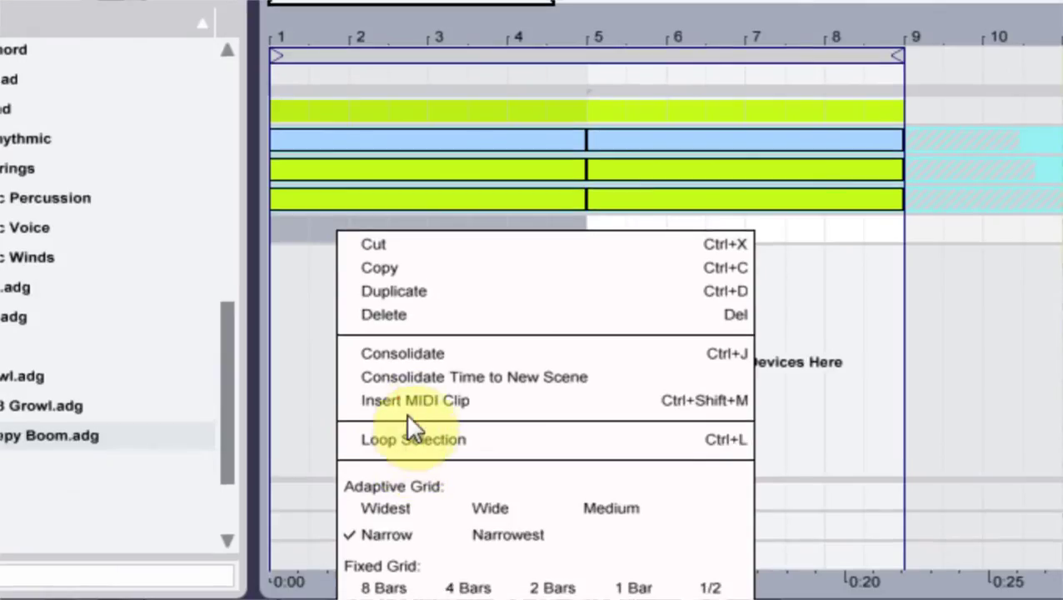
Insert a MIDI clip over bars 1–5 and draw a G3 note lasting to bar 2.
click(407, 404)
double_click(360, 227)
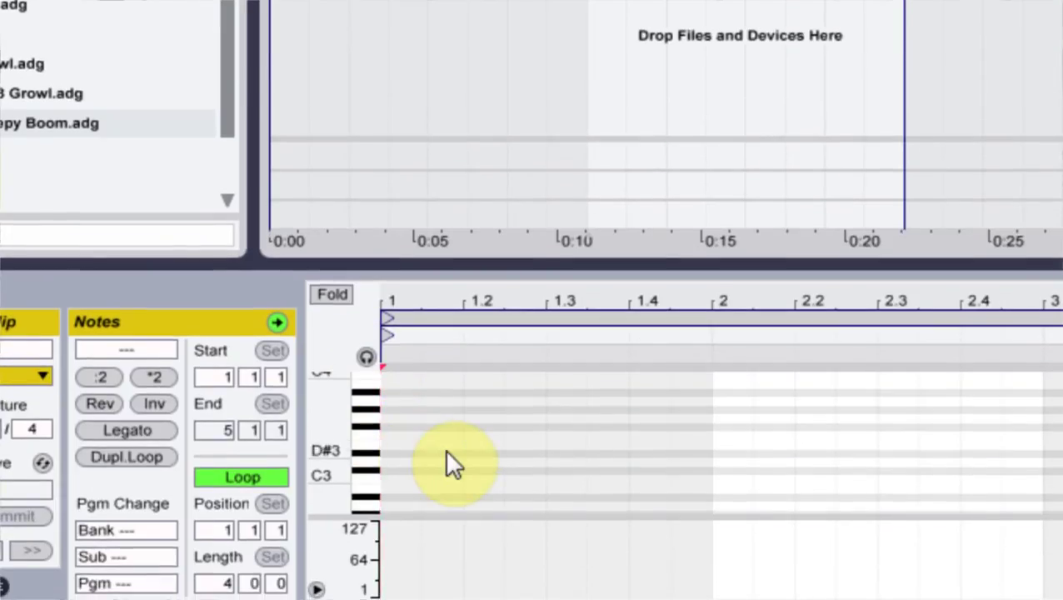
key(b)
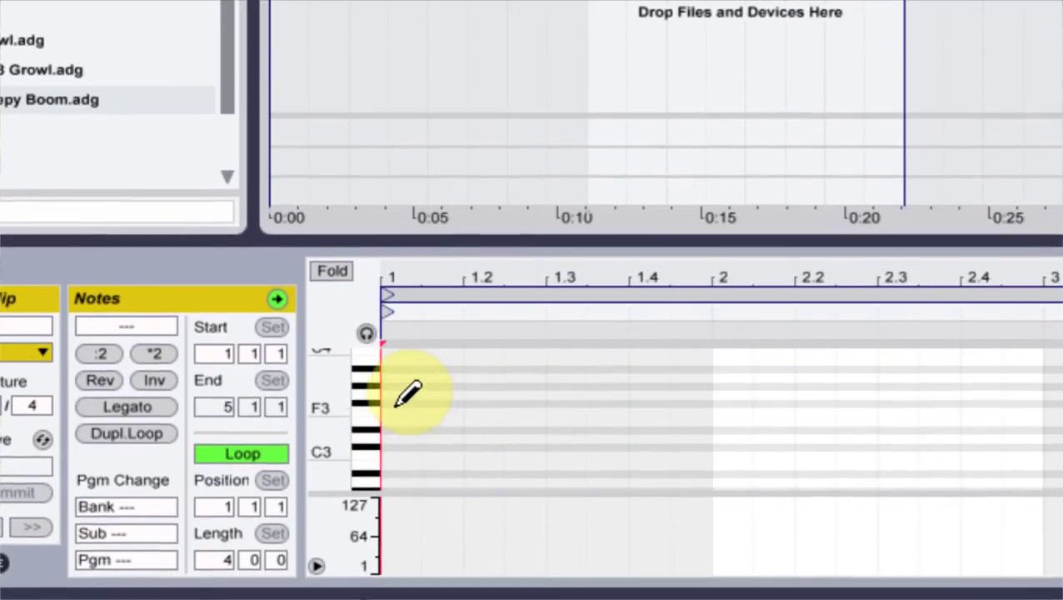
click(394, 390)
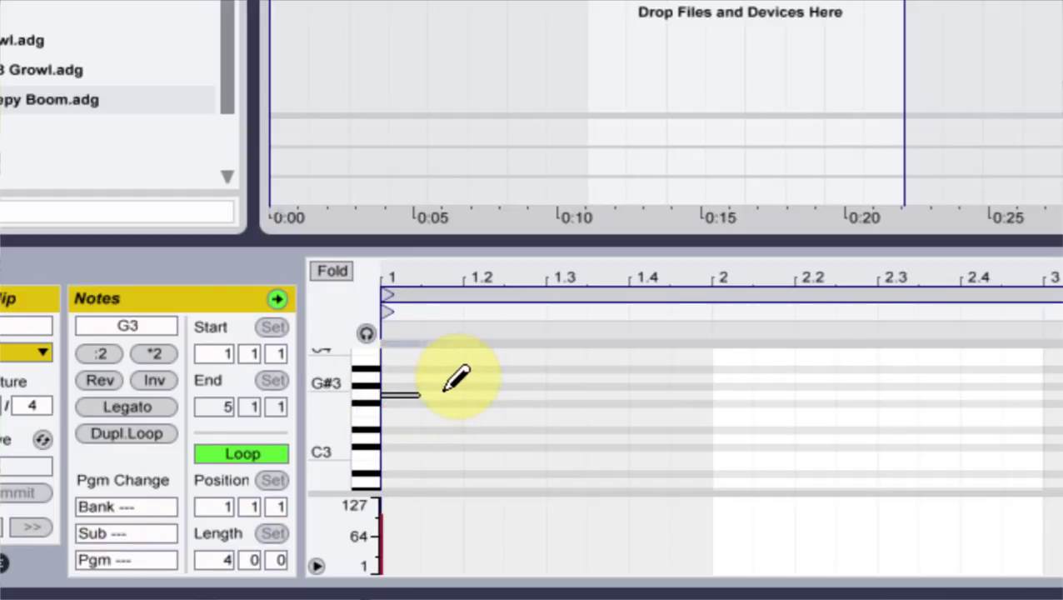
key(b)
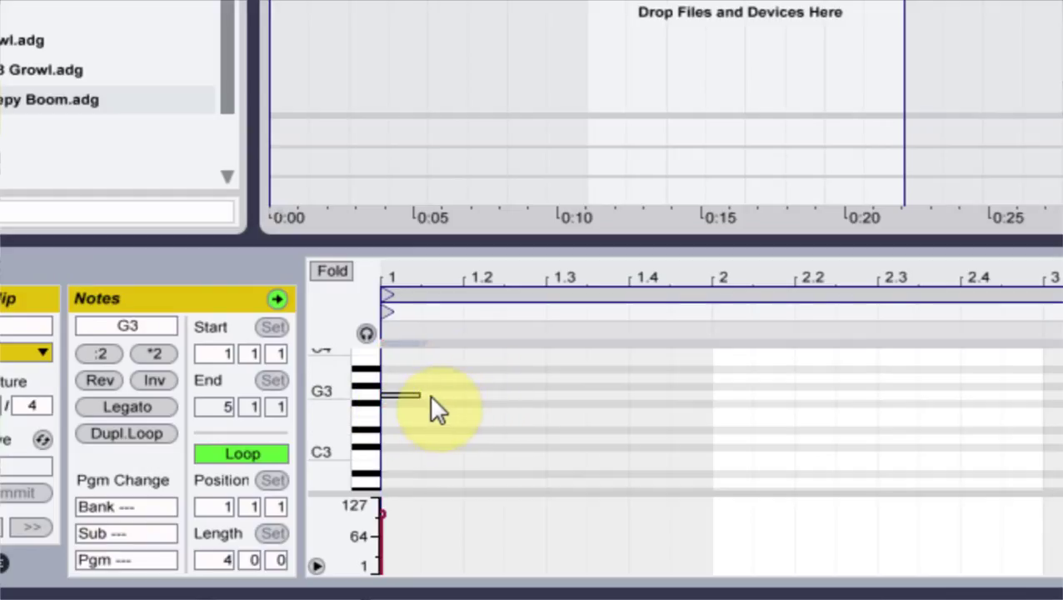
drag(418, 393, 708, 455)
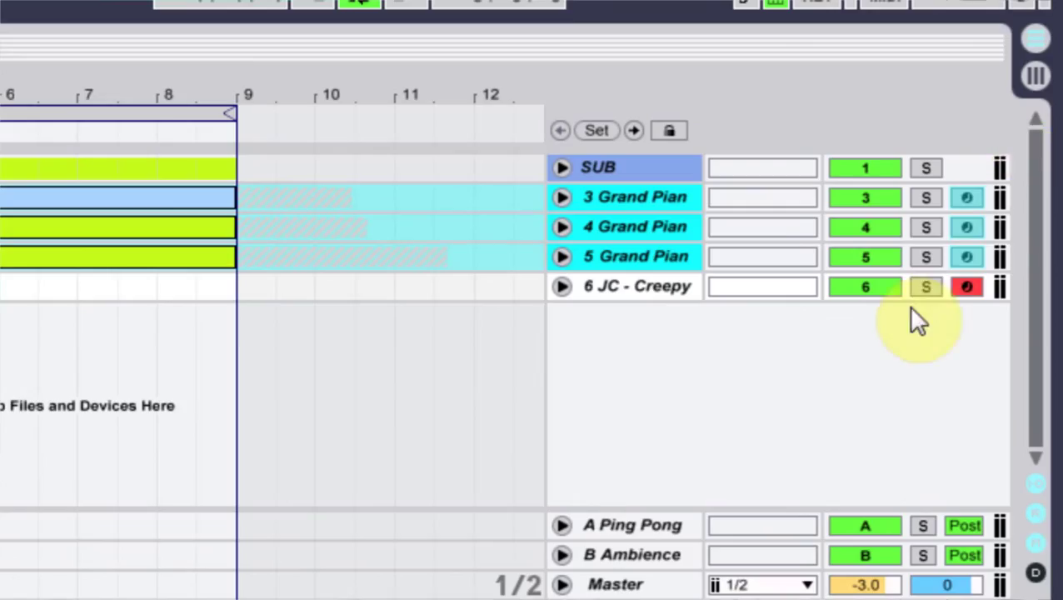
Solo the Creepy Boom track and select its note.
click(921, 287)
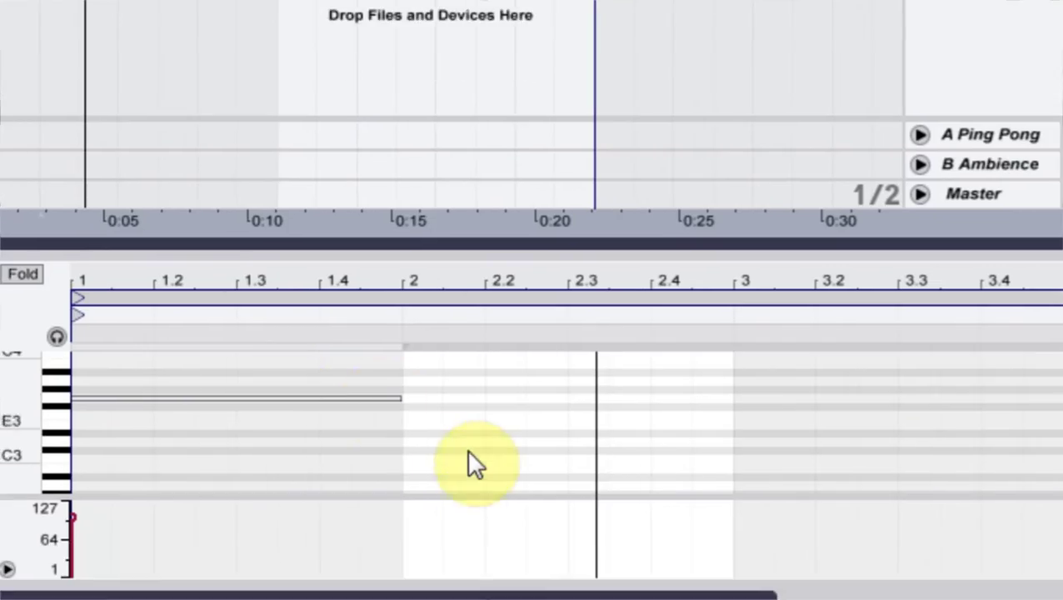
drag(510, 447, 245, 372)
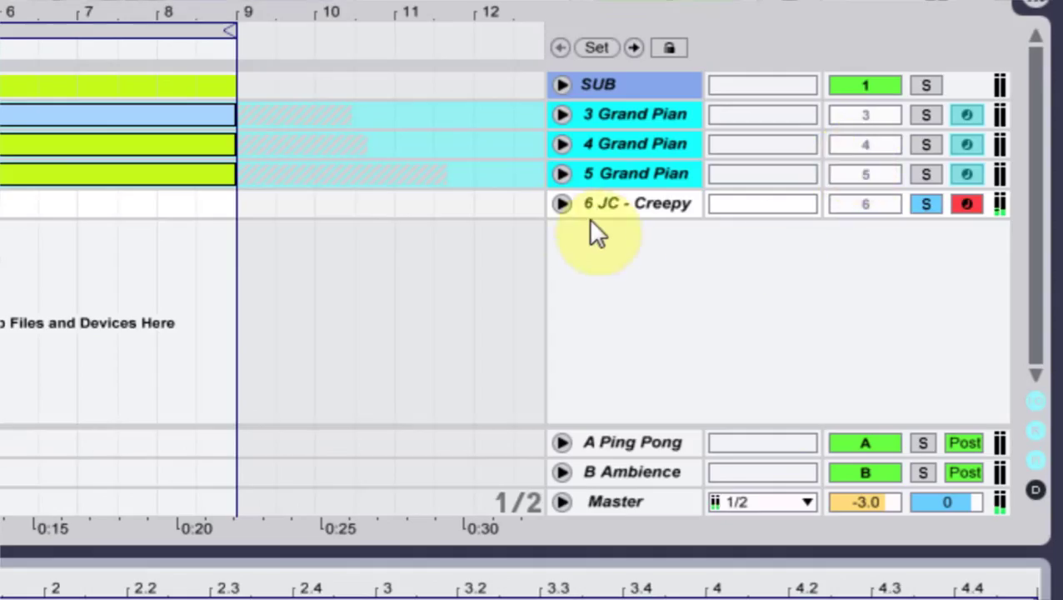
click(561, 203)
Lower the Creepy Boom volume, shift its note down two octaves, and play the clip.
drag(873, 225, 873, 250)
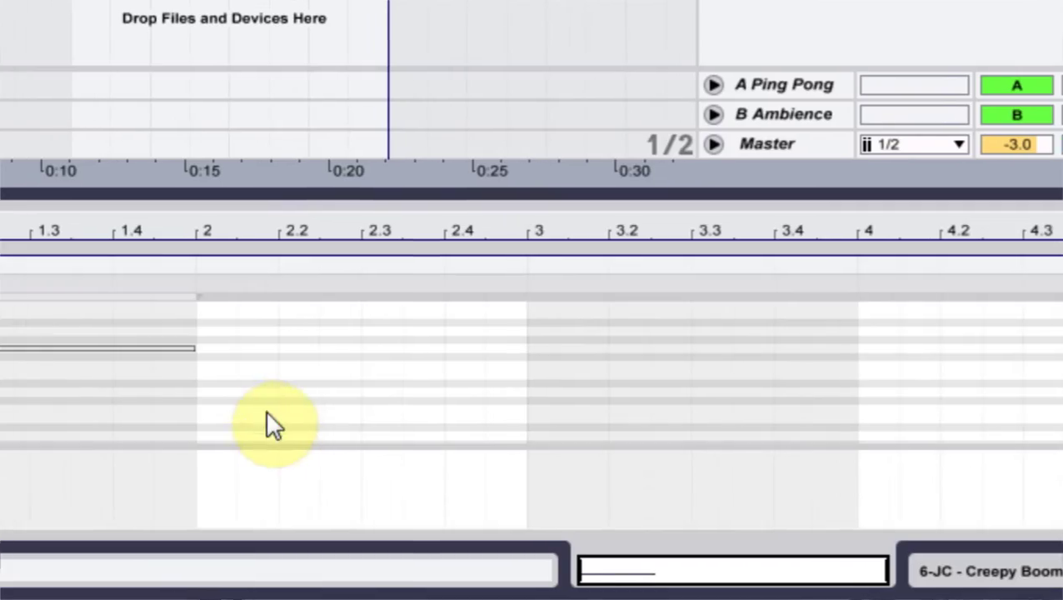
drag(509, 409, 265, 325)
key(shift+Down)
key(shift+Down)
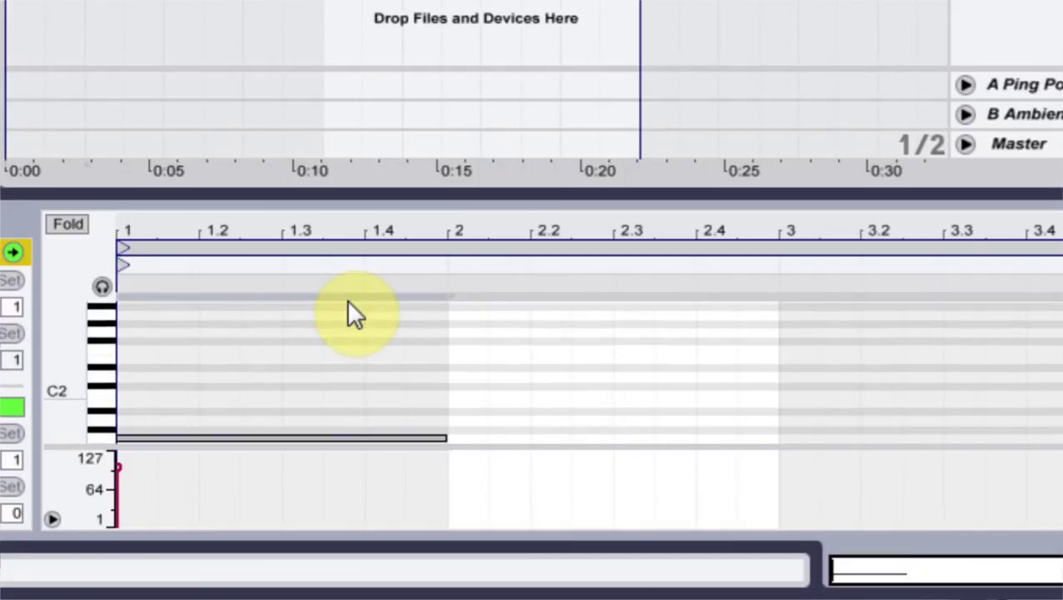
key(space)
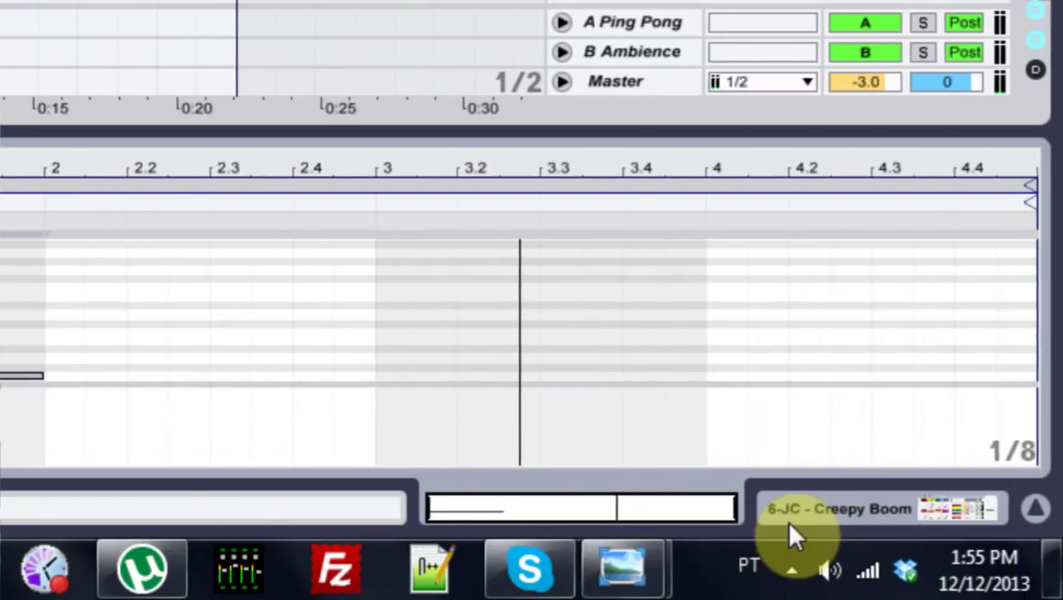
click(787, 525)
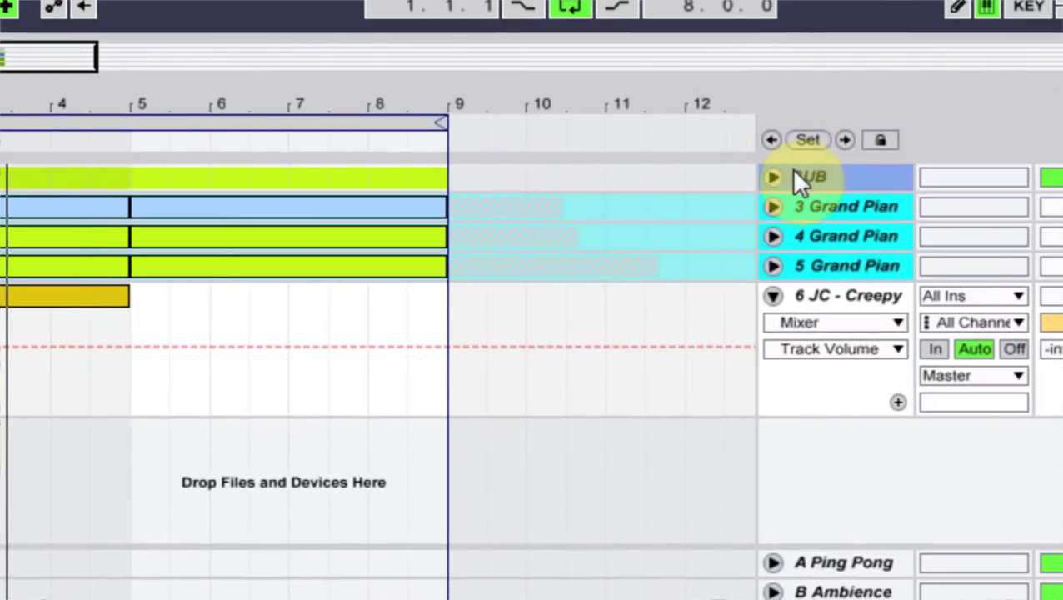
In the rack's chain list, mute the Sub Bass chain and turn Broken Airvent down to -8.4 dB.
click(775, 177)
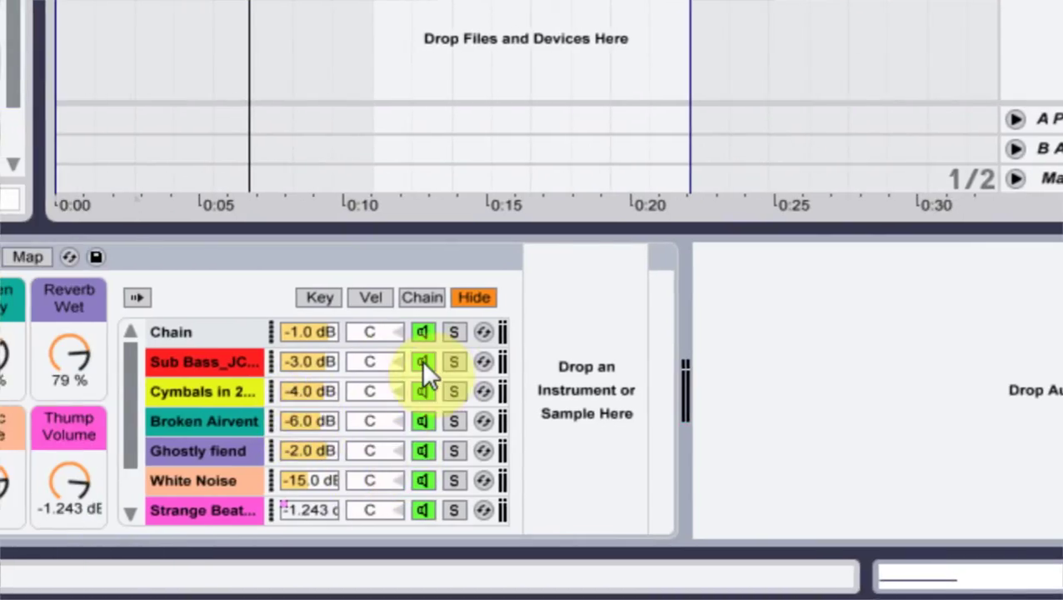
click(423, 361)
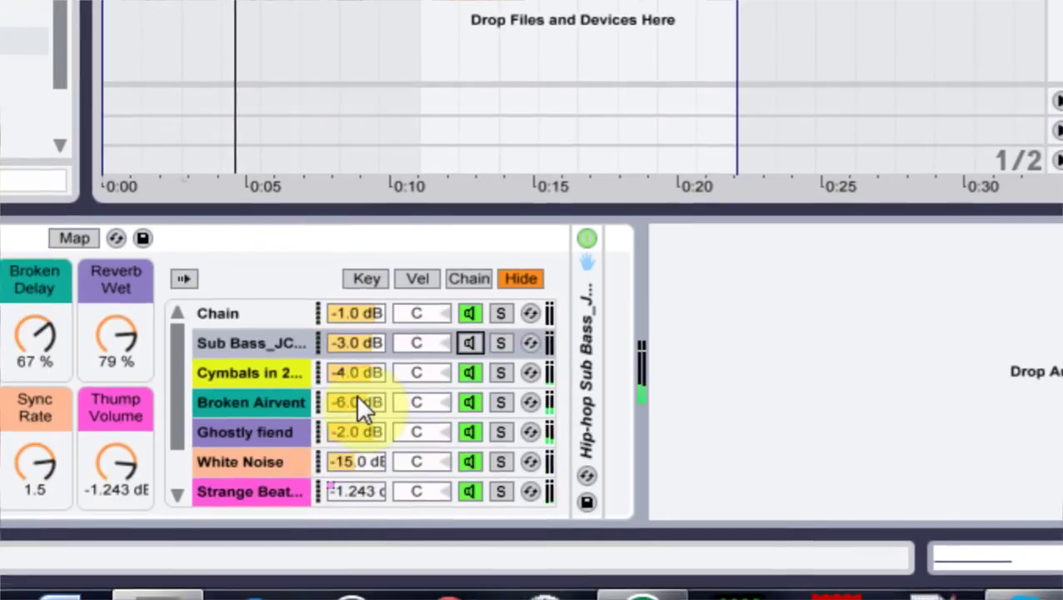
click(356, 394)
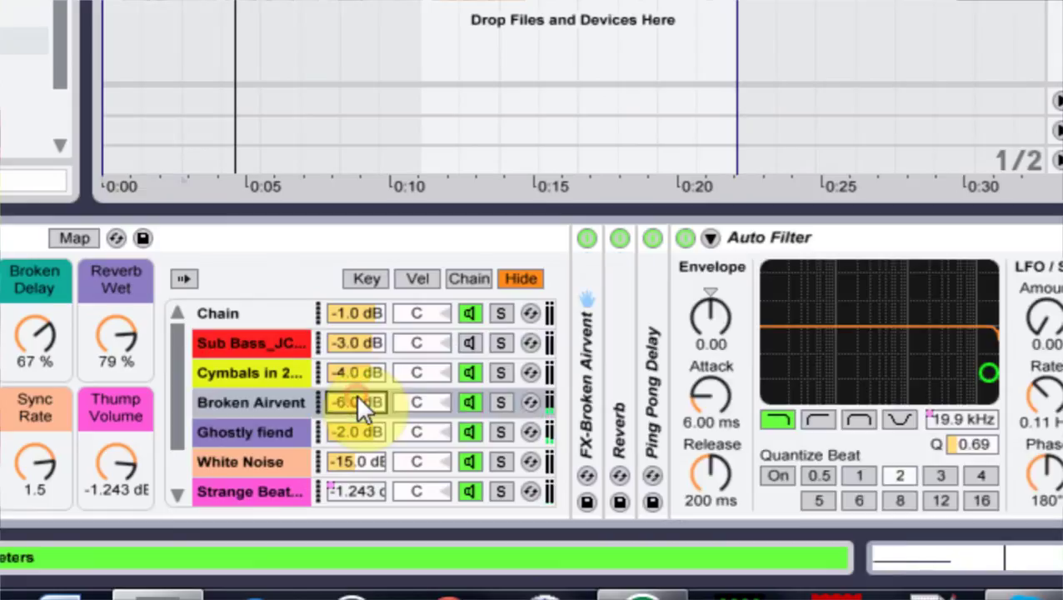
mouse_move(356, 394)
mouse_down()
mouse_move(350, 371)
mouse_move(350, 381)
mouse_up()
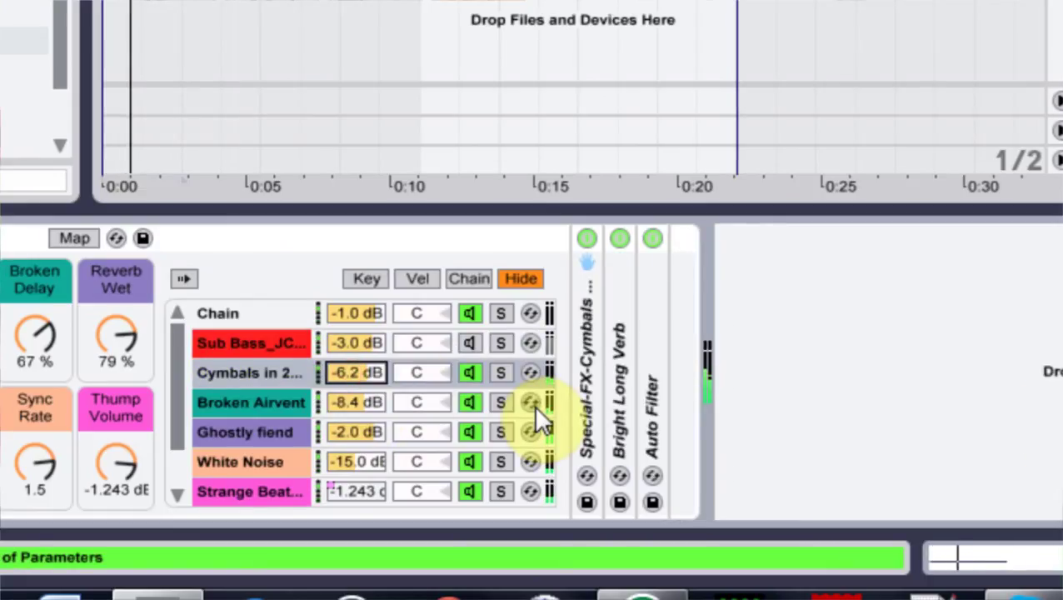
Audition the rack by toggling Broken Airvent, Cymbals, Ghostly Fiend, White Noise and Strange Beats chains.
click(469, 401)
click(469, 402)
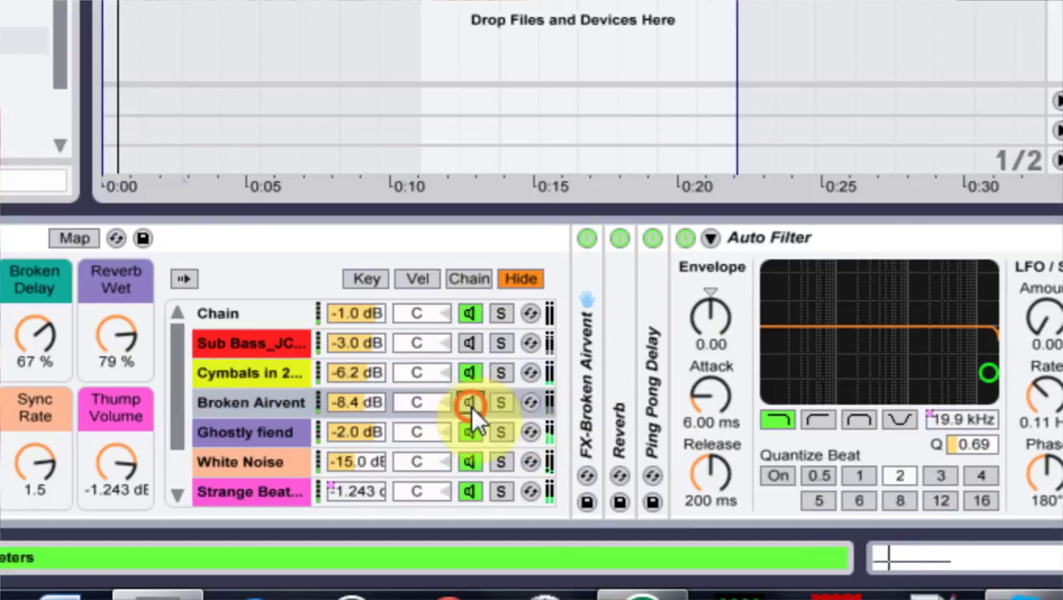
click(468, 373)
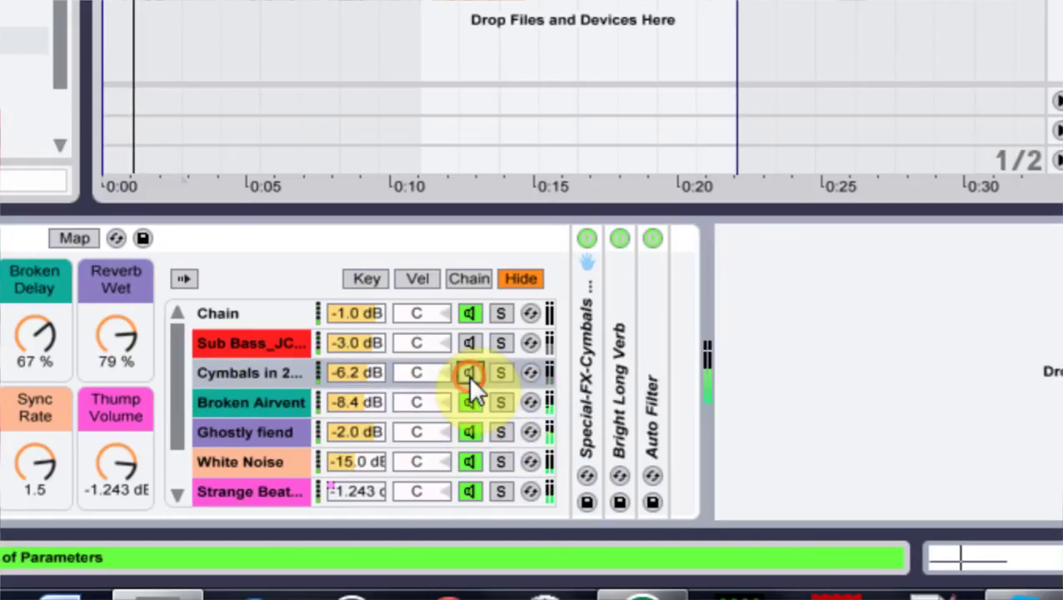
click(467, 375)
click(471, 433)
click(470, 433)
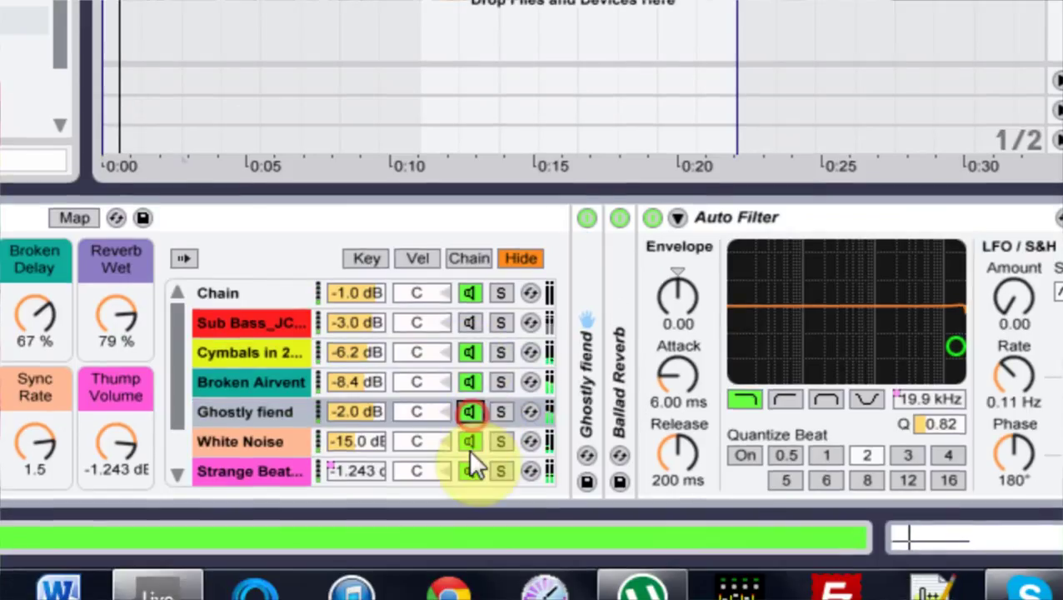
click(470, 461)
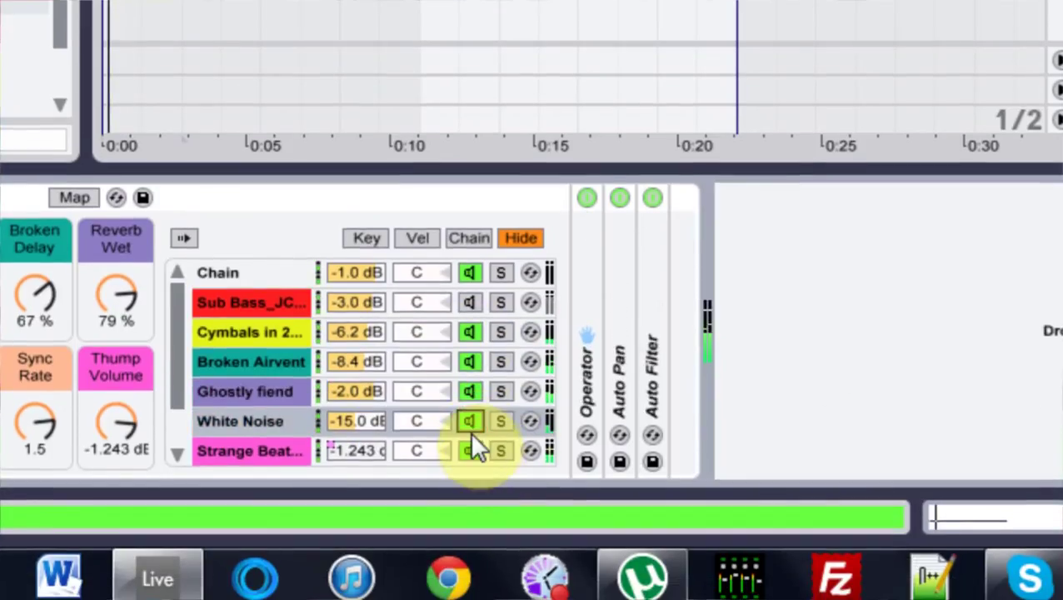
click(469, 450)
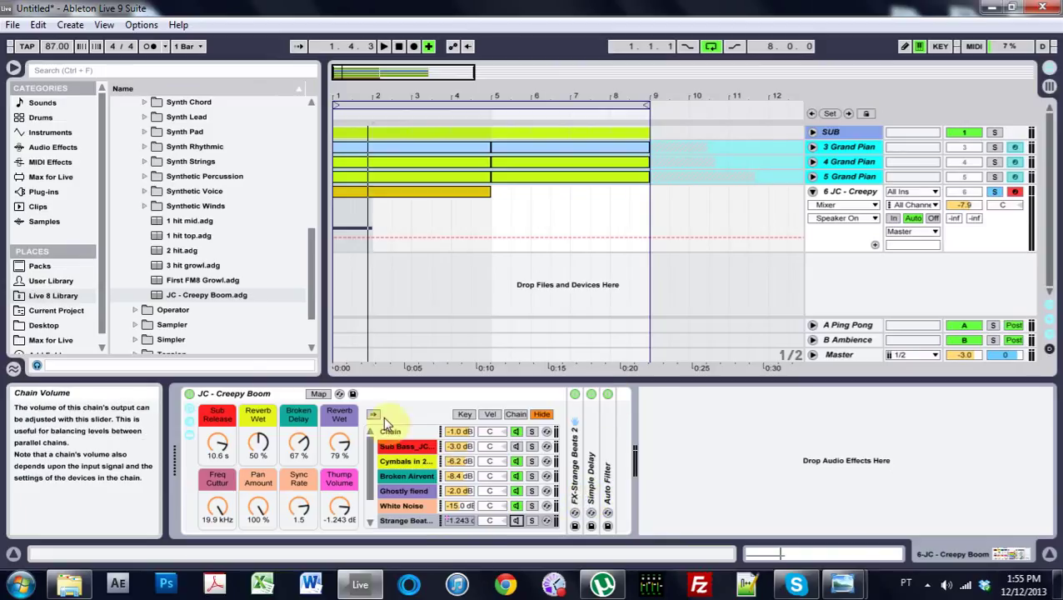
Set the Creepy Boom track to about -12.5 dB, freeze it, and fold it.
drag(964, 204, 964, 218)
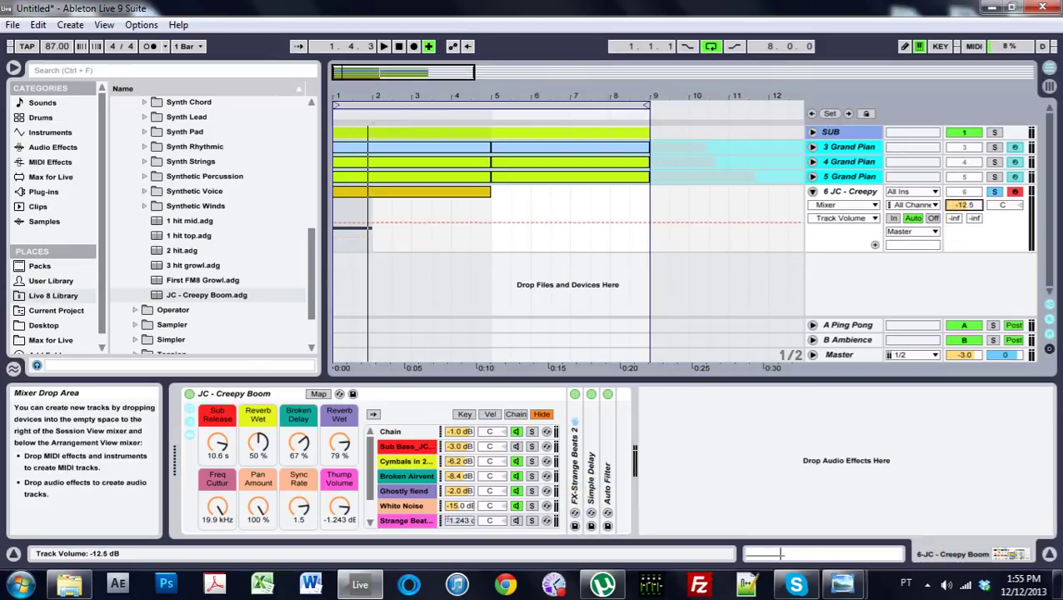
right_click(844, 196)
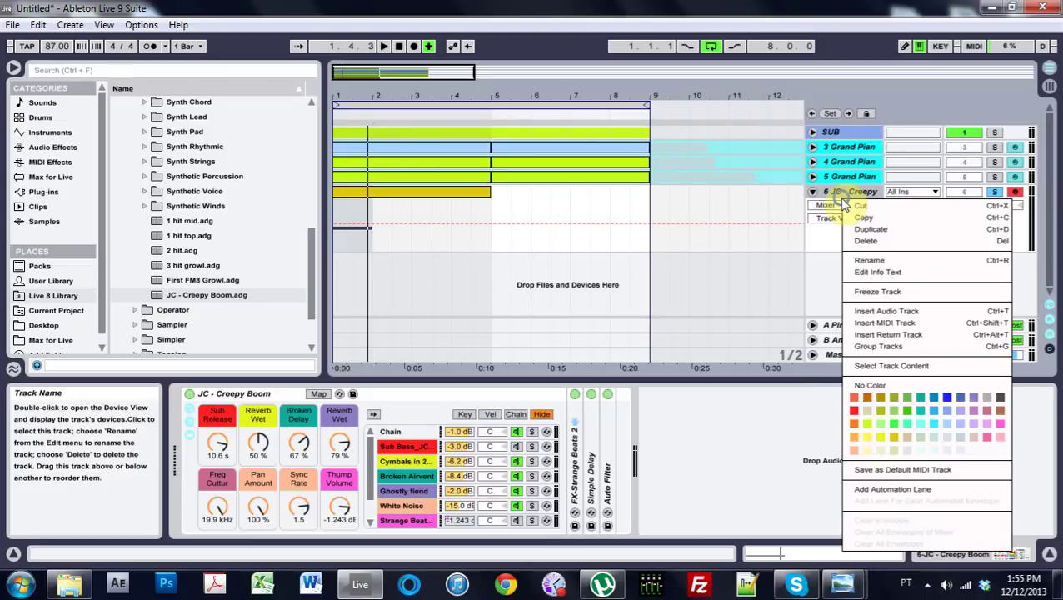
click(903, 299)
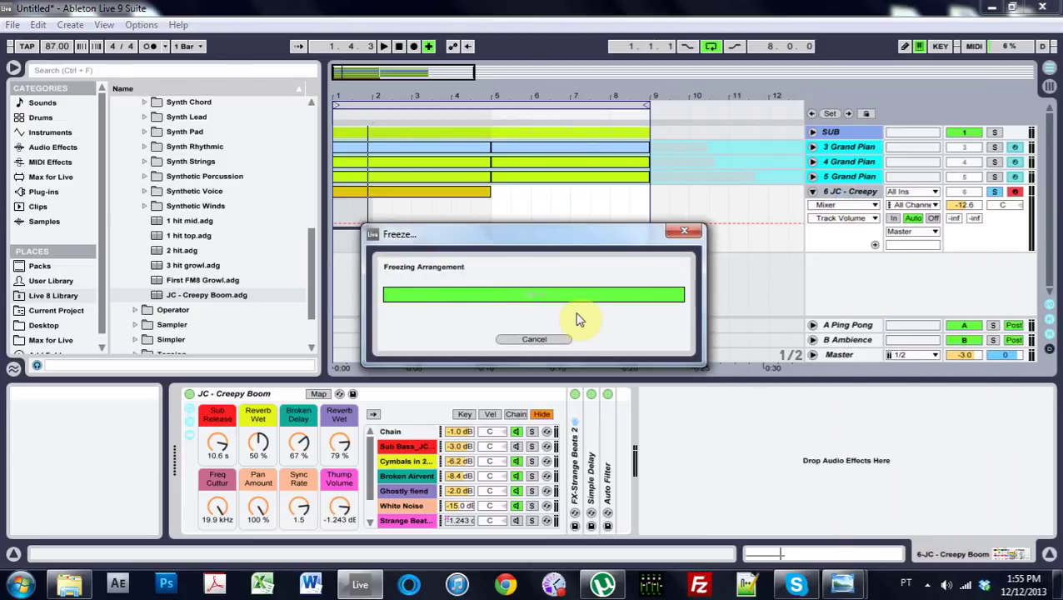
click(813, 192)
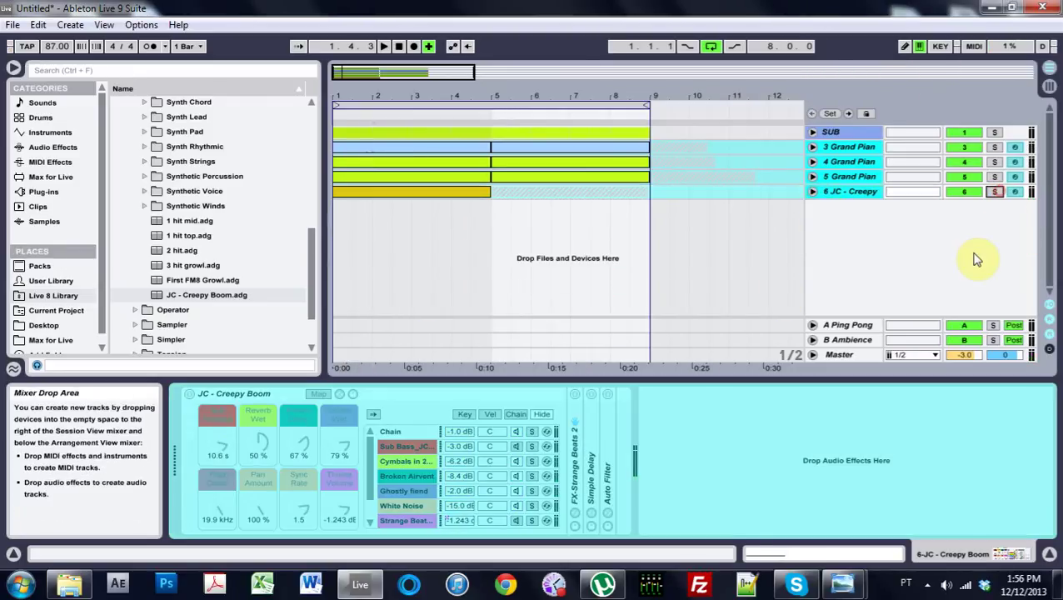